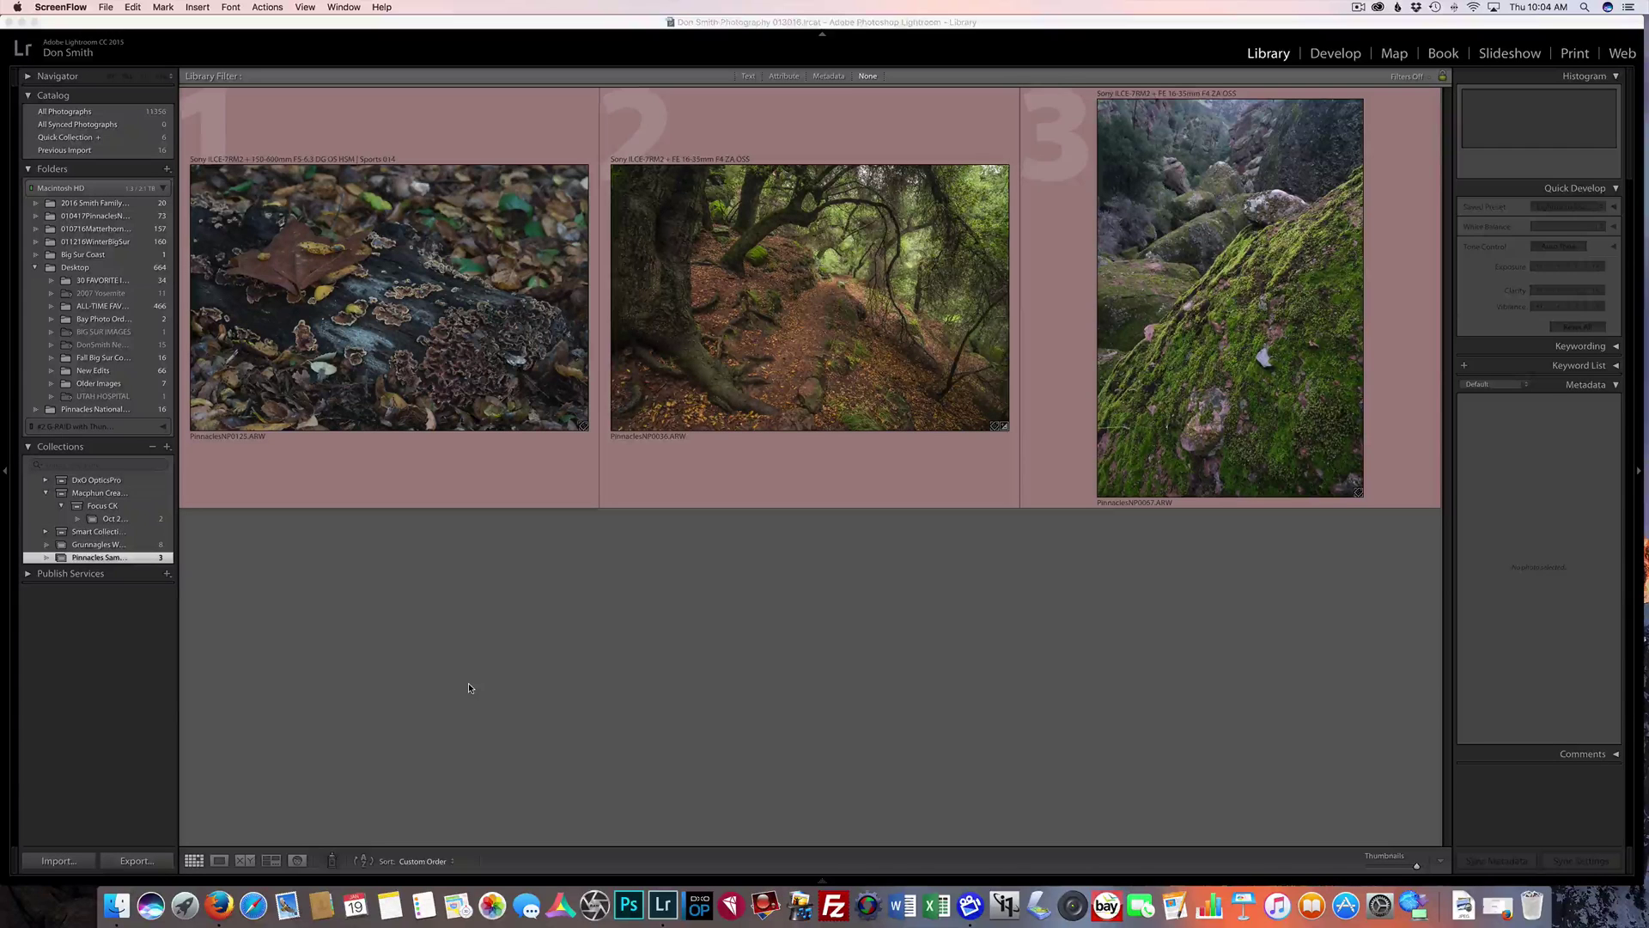
- Open a copy of the fallen-log leaf photo with Lightroom adjustments in Perfectly Clear Complete
left_click(374, 256)
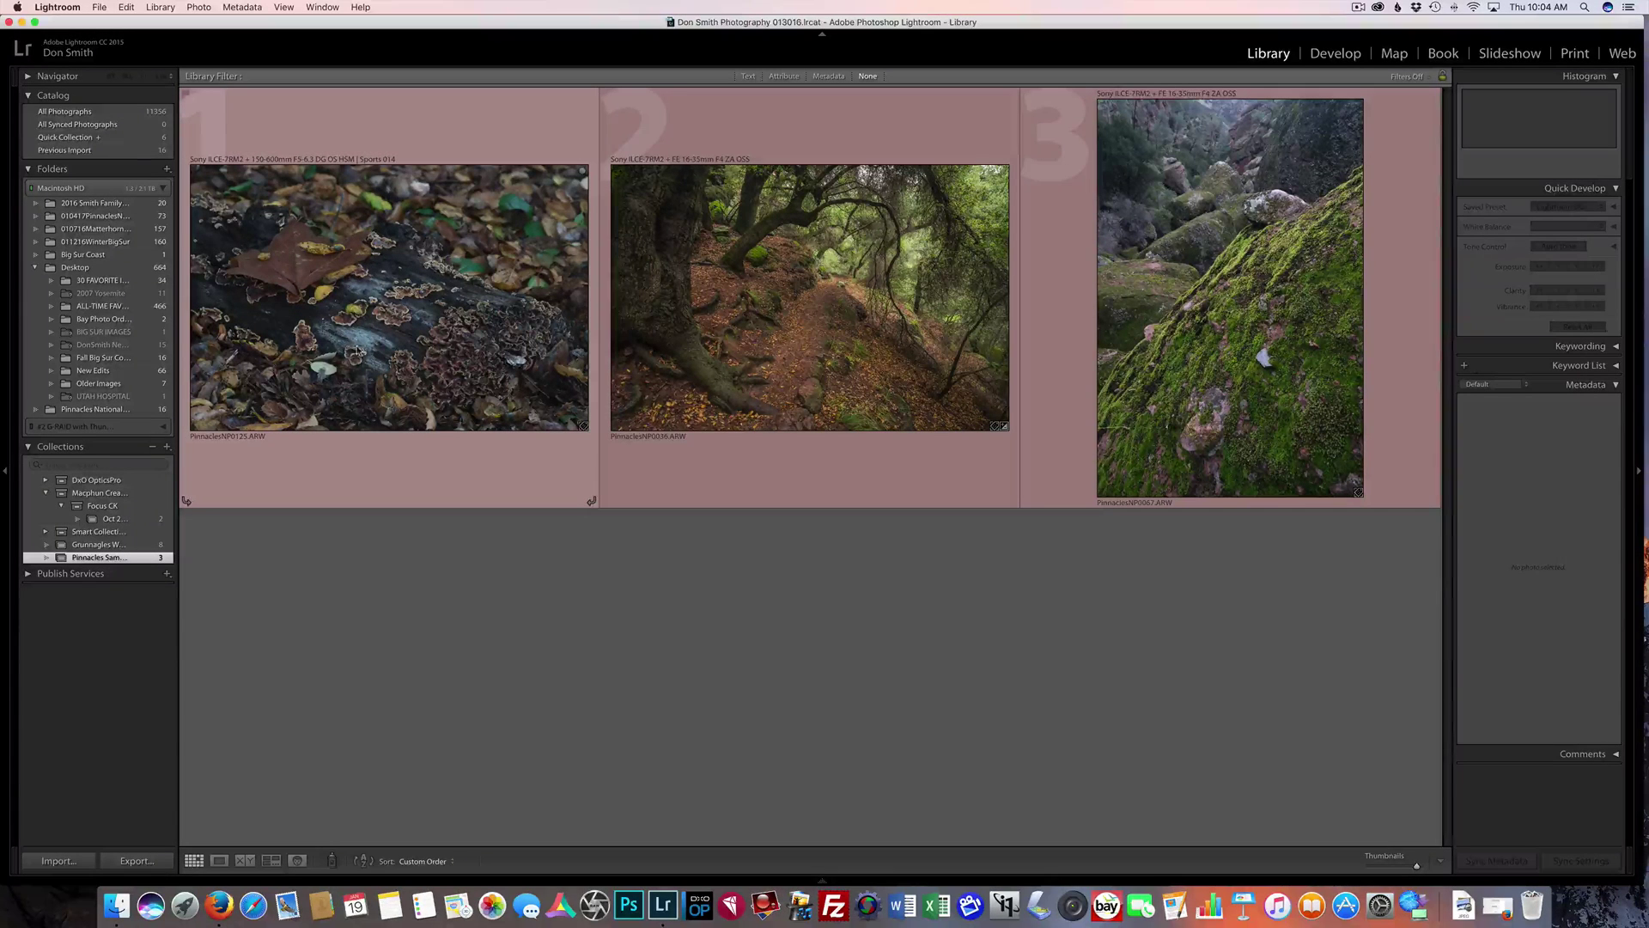
left_click(373, 348)
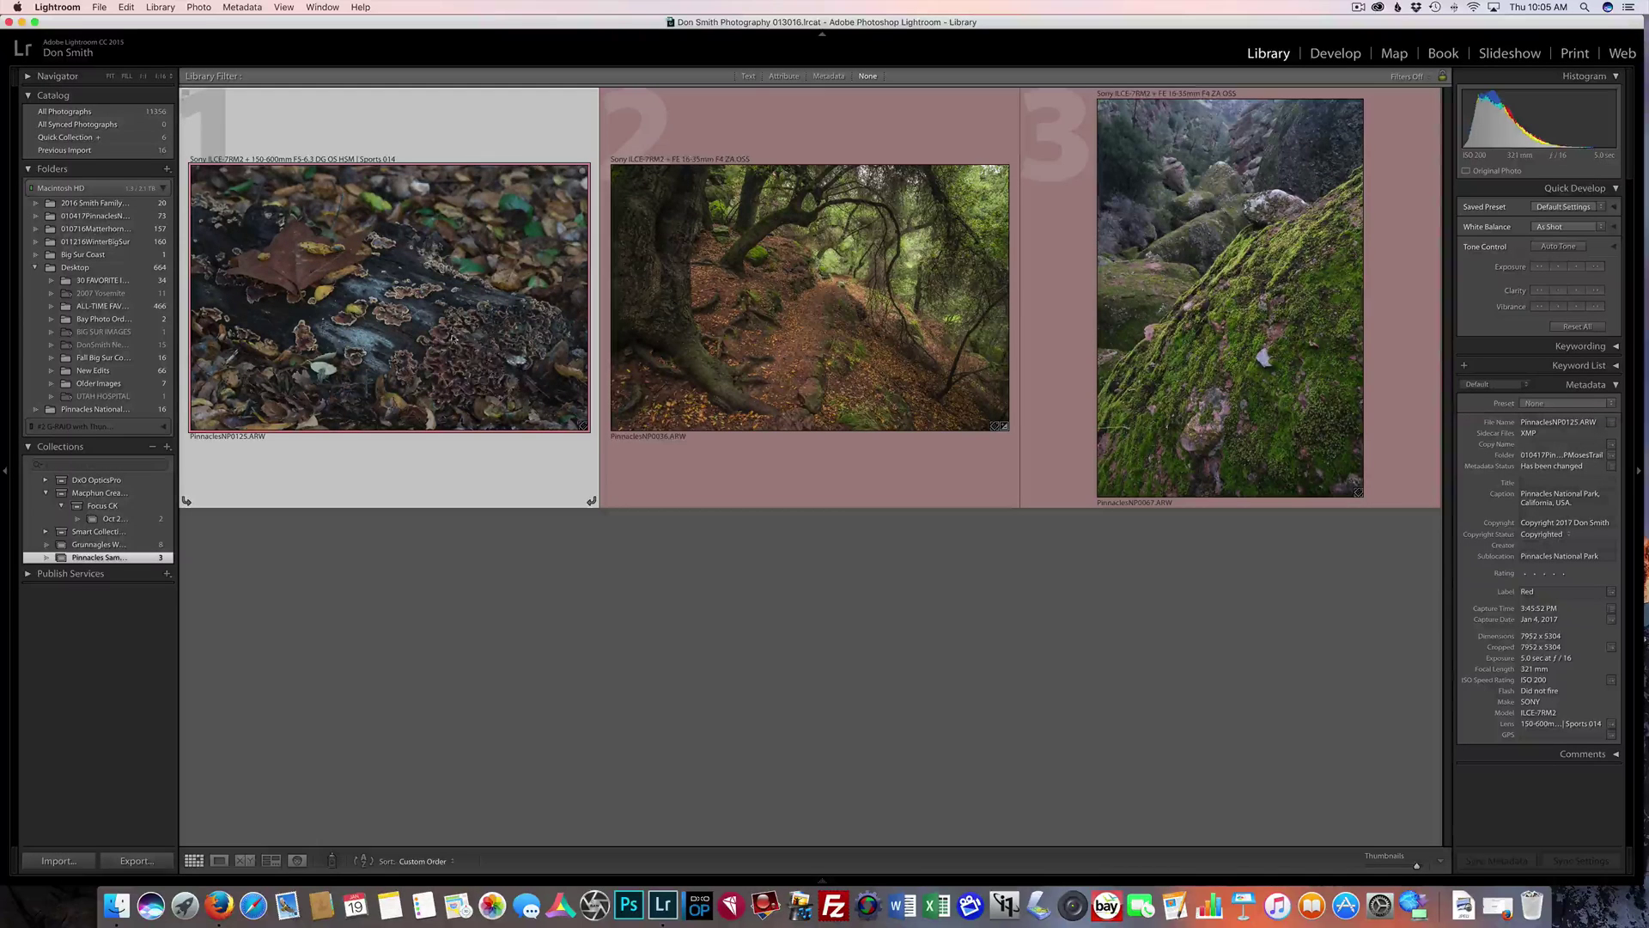
right_click(406, 298)
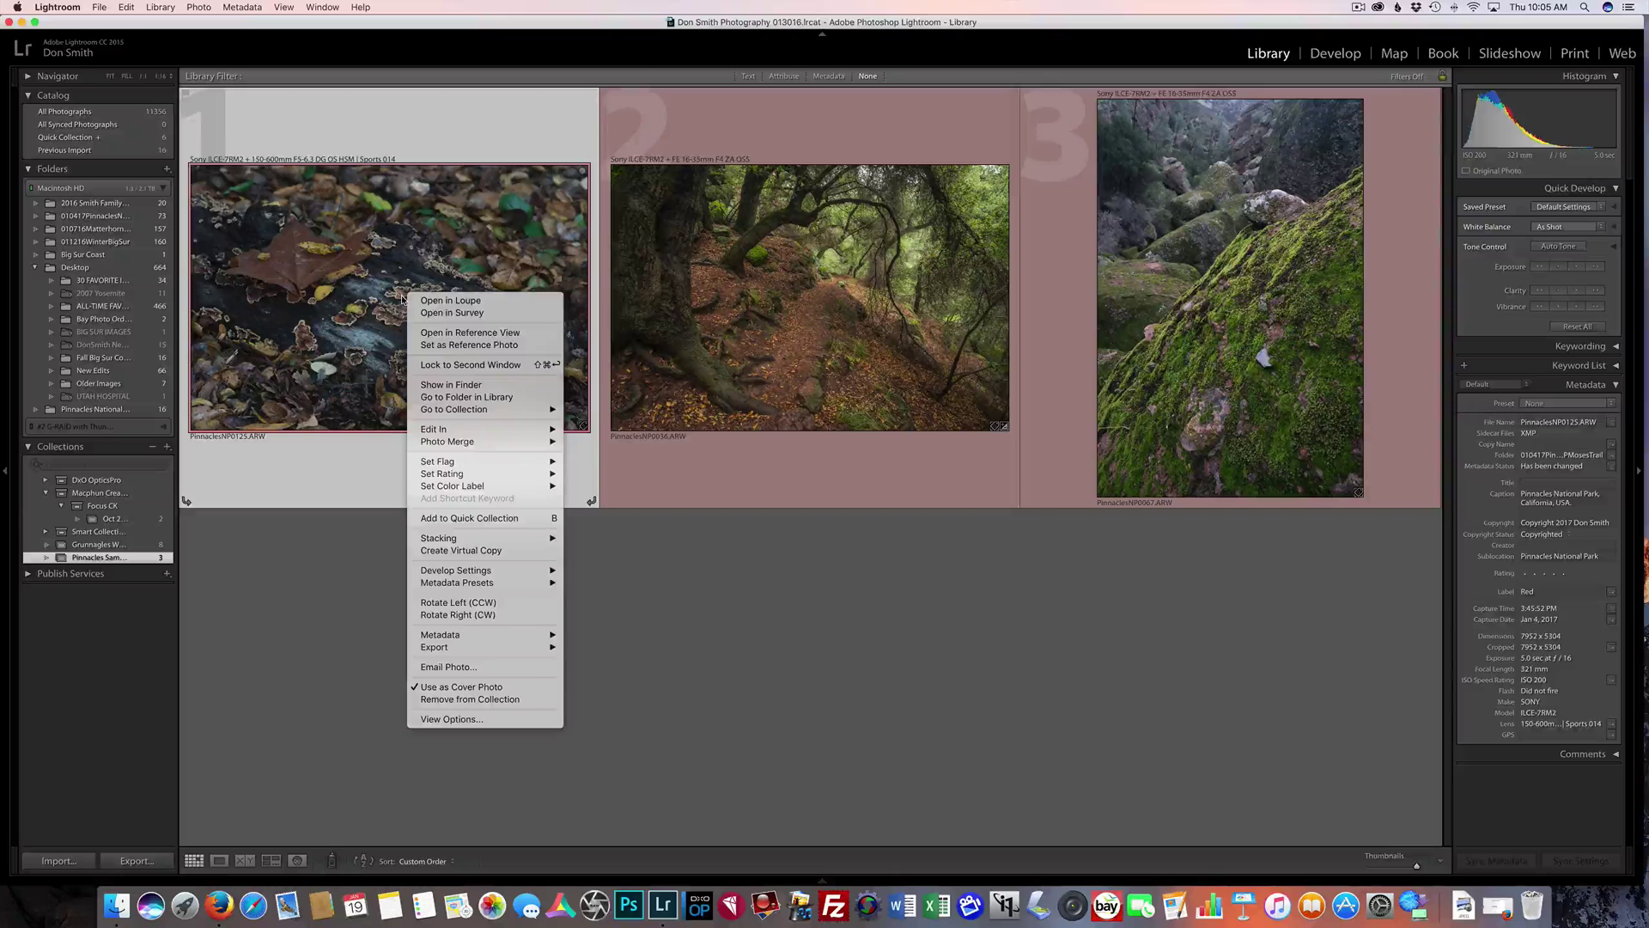
mouse_move(487, 429)
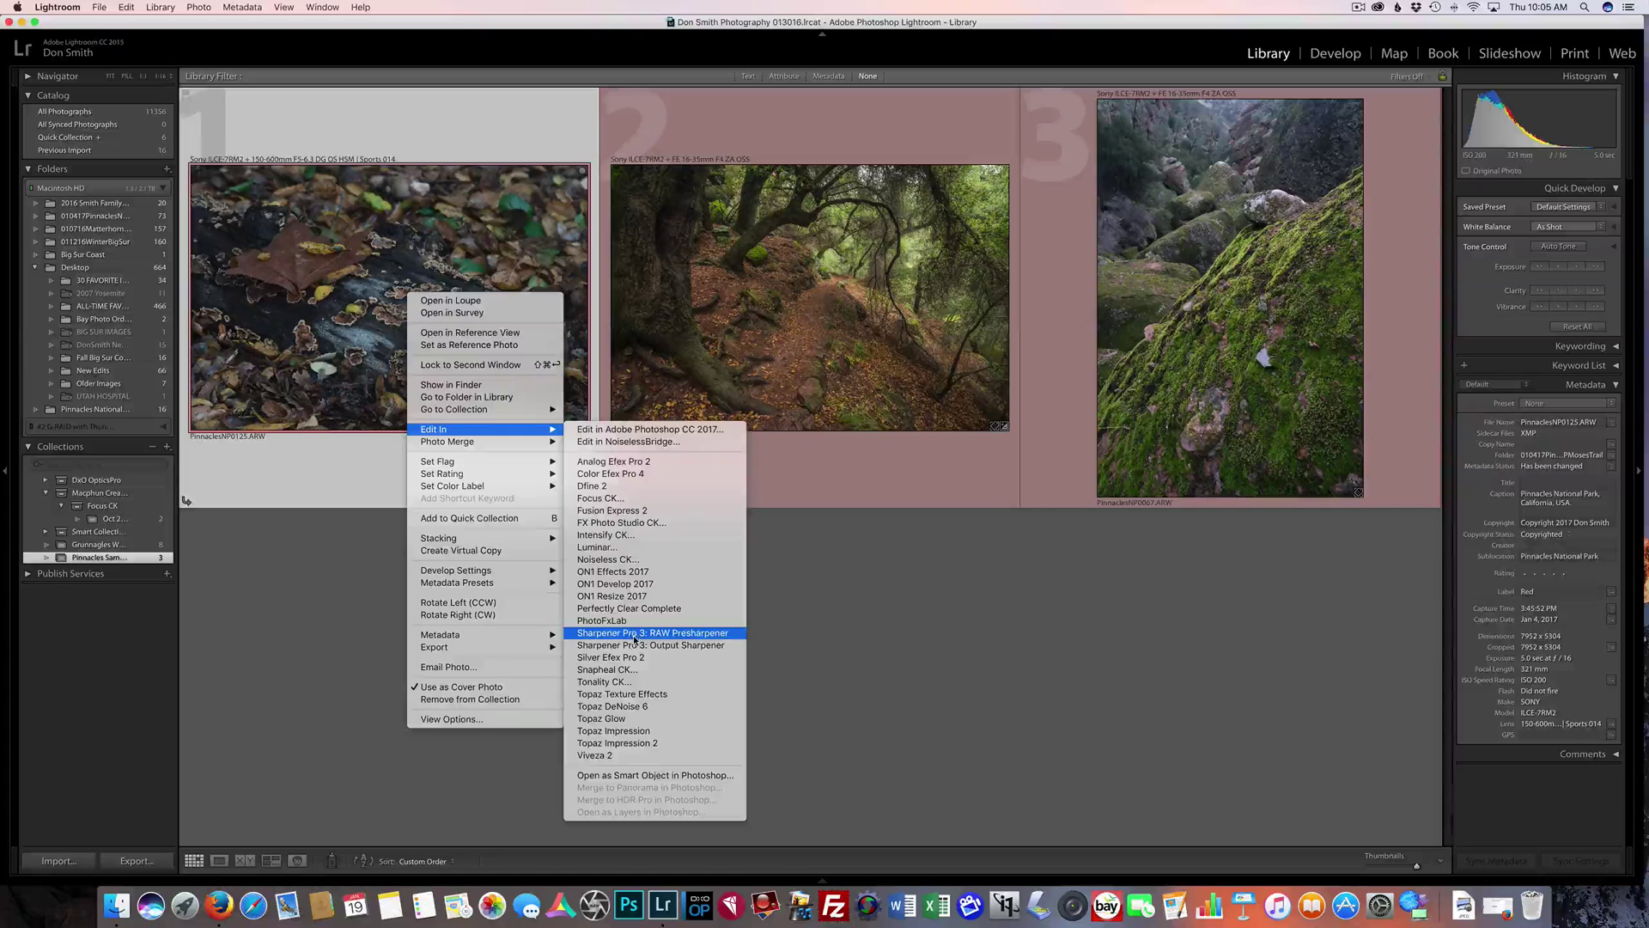
left_click(642, 609)
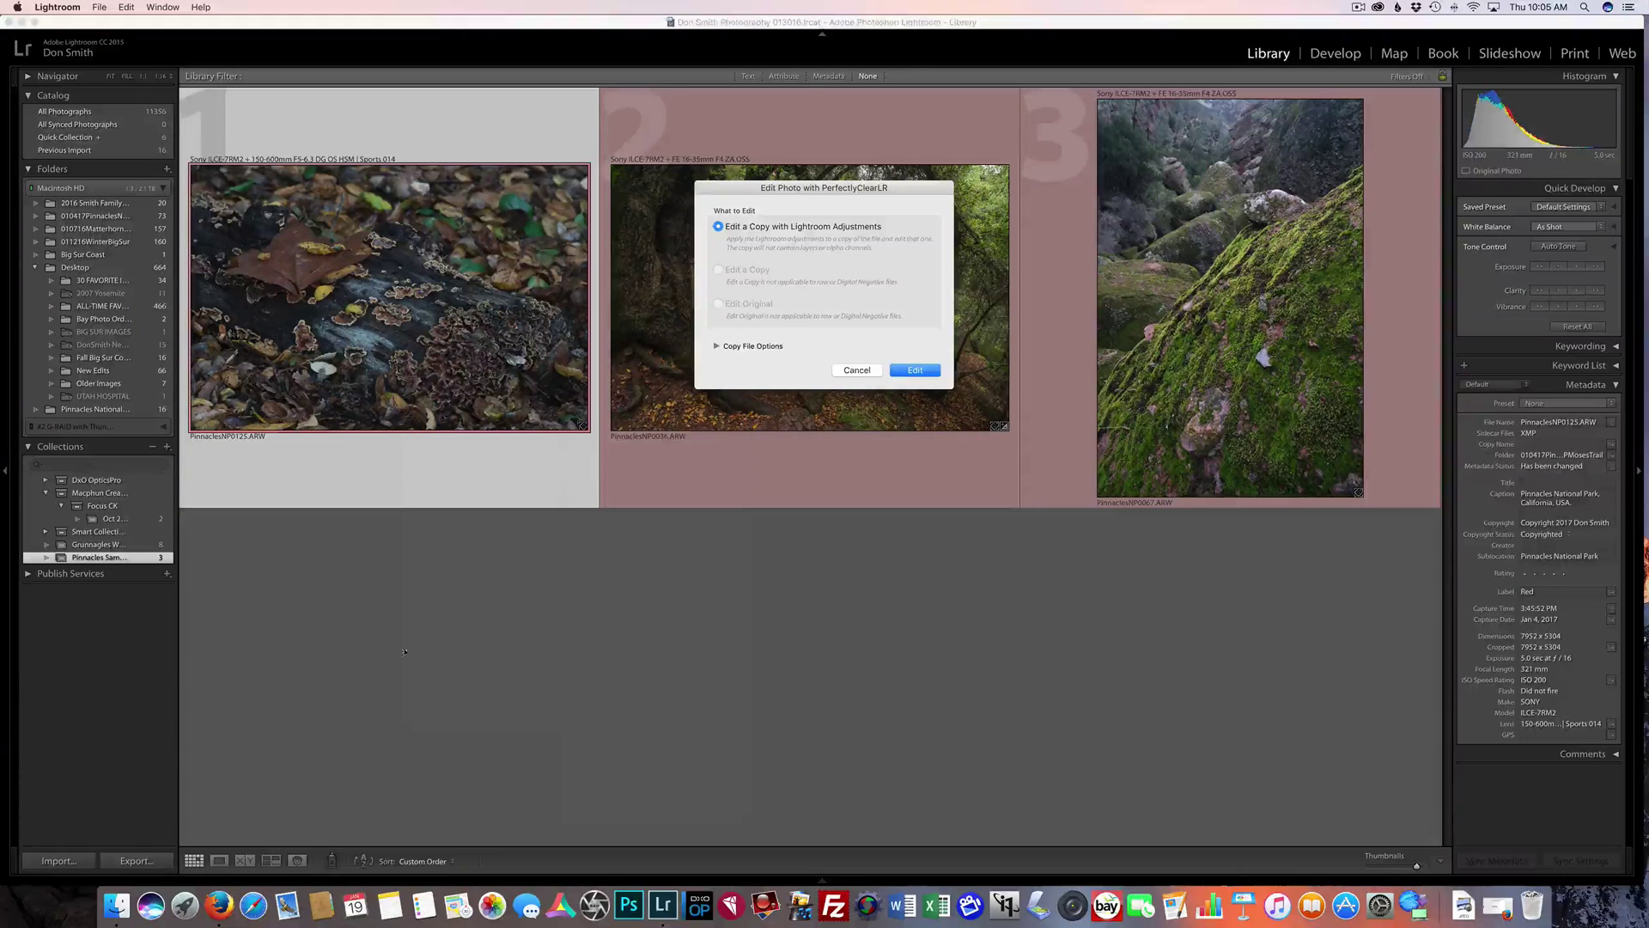
left_click(914, 370)
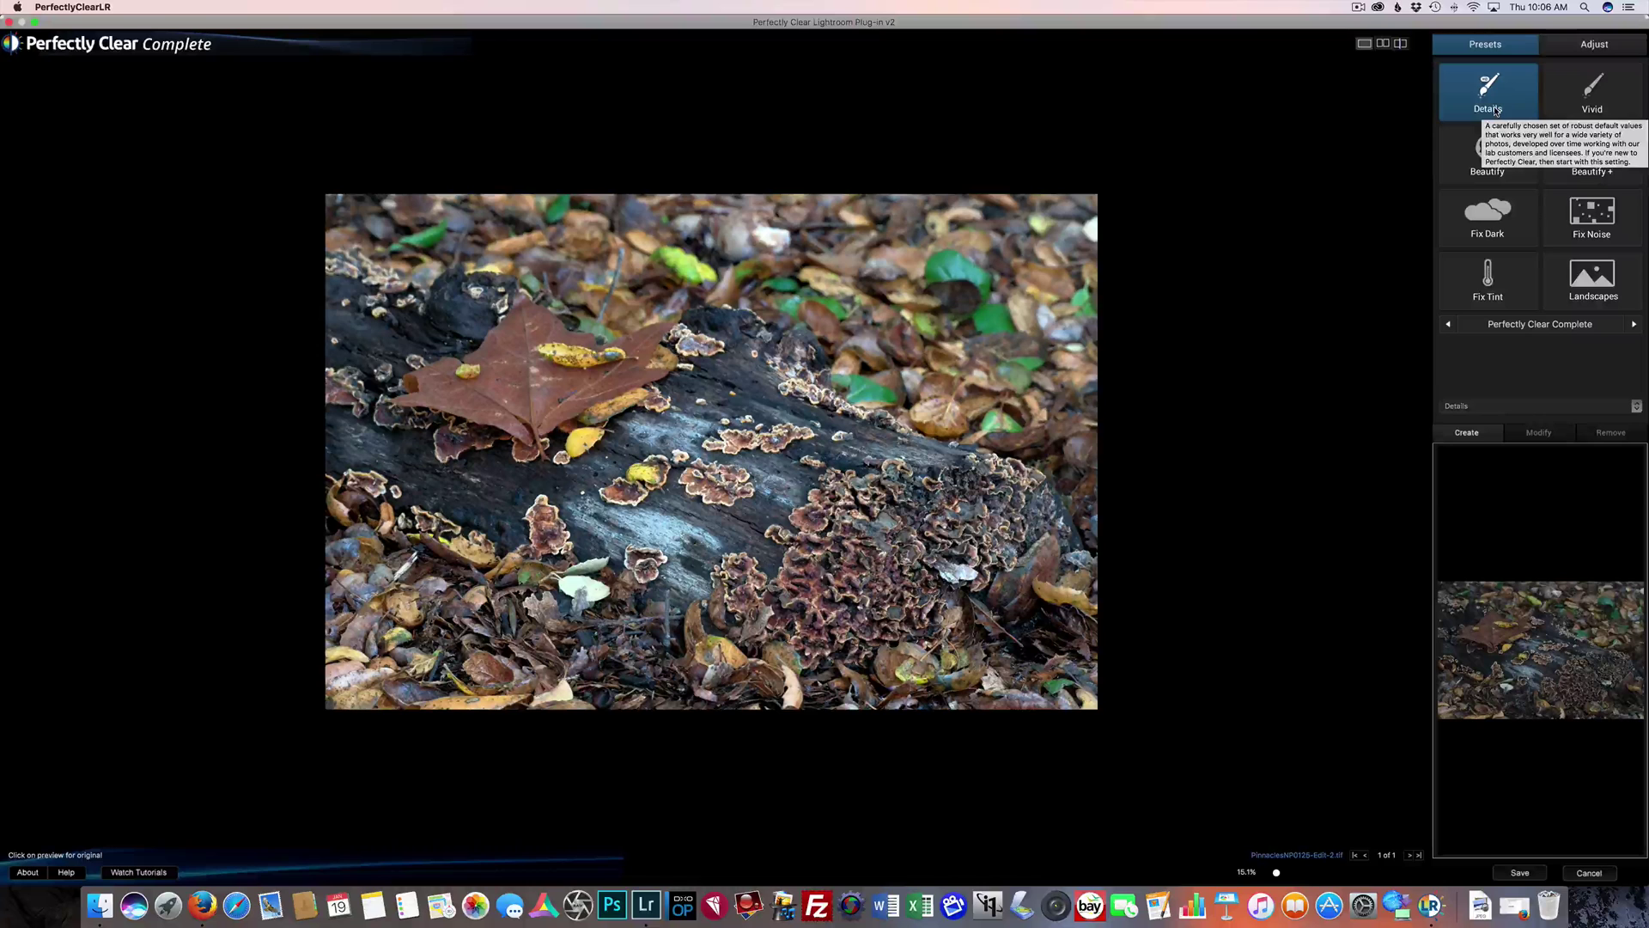
- Preview the Vivid and Landscapes presets on the log photo and go back to the Details preset
left_click(1602, 93)
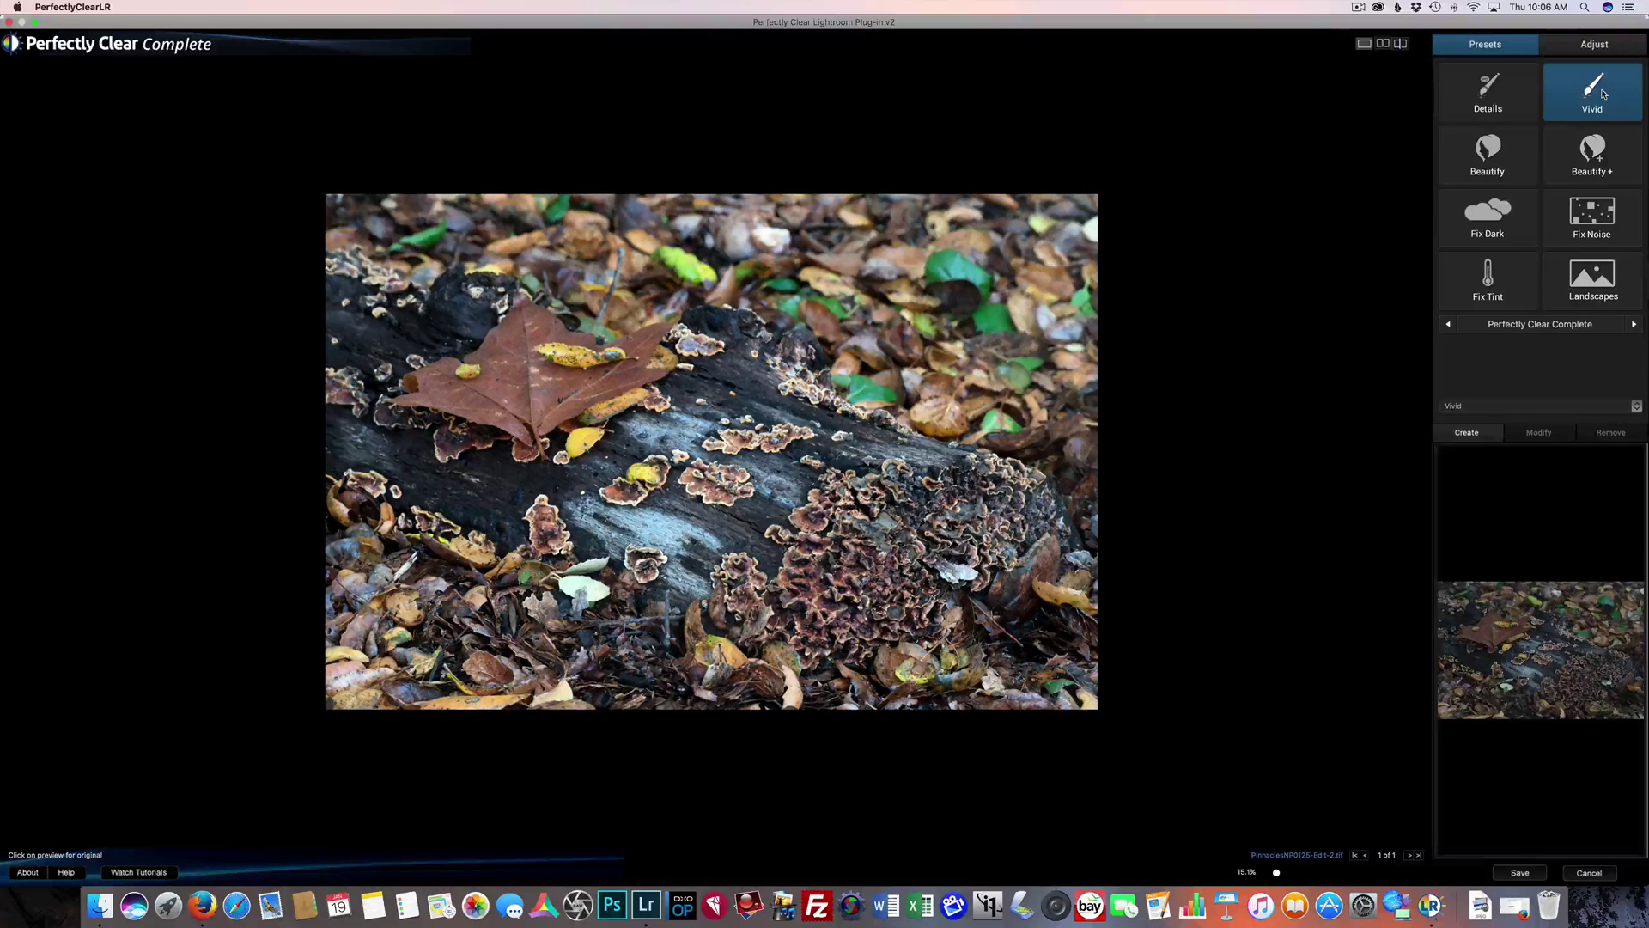
left_click(1595, 275)
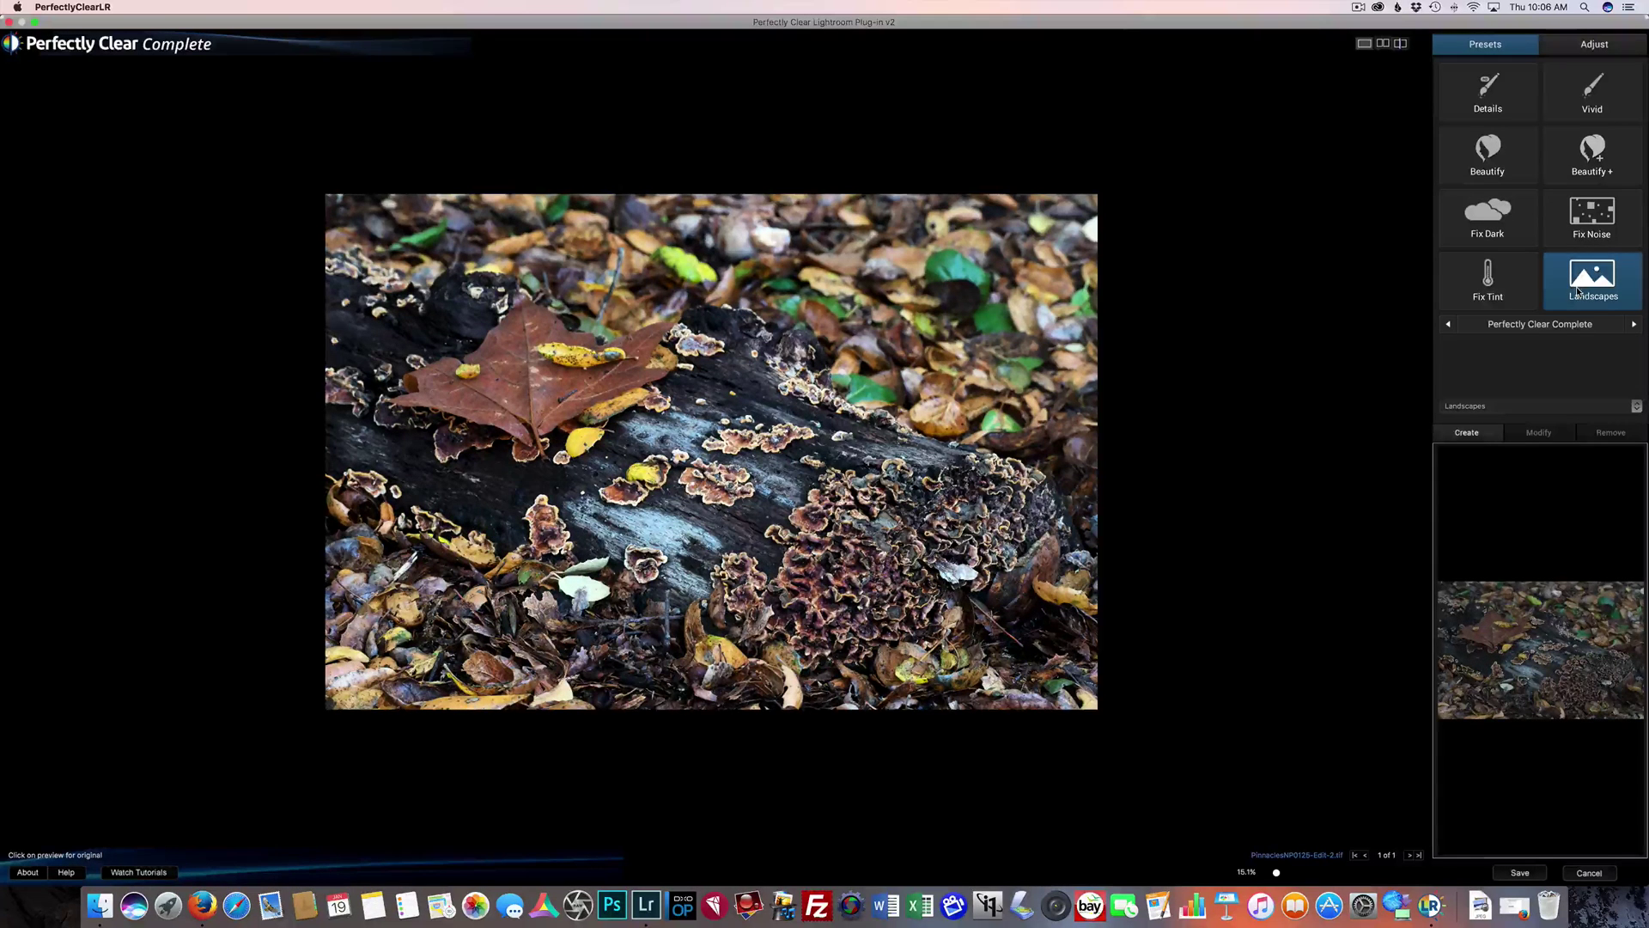
left_click(1464, 87)
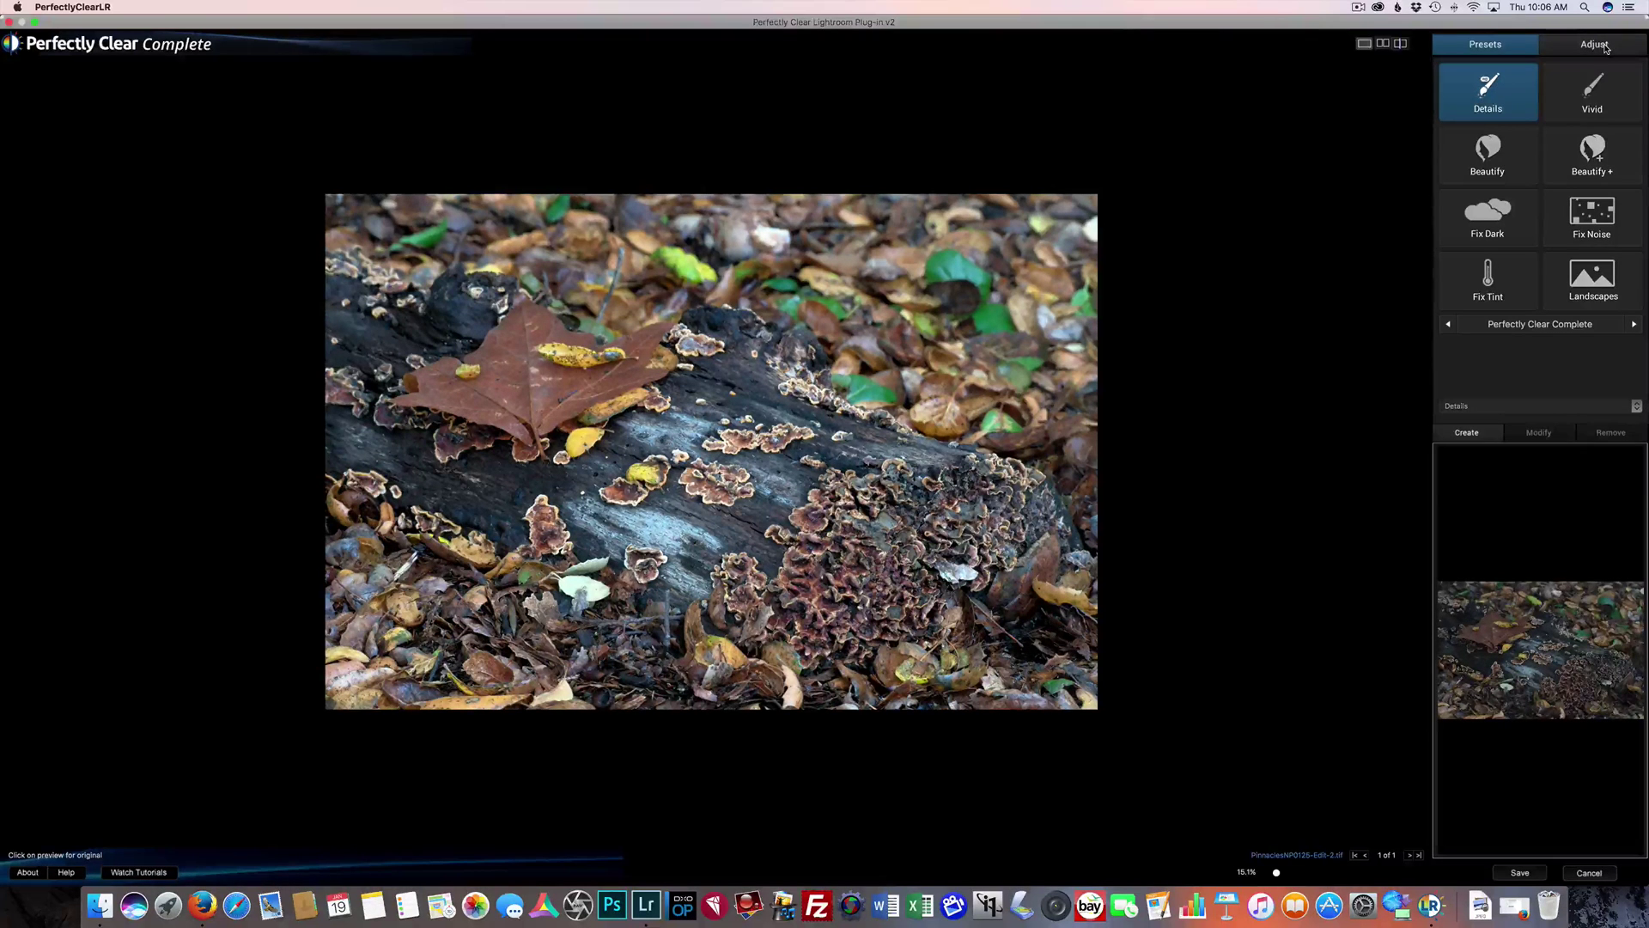
- Set the preset's overall Opacity to 100 and save the edited photo back to Lightroom
left_click(1602, 46)
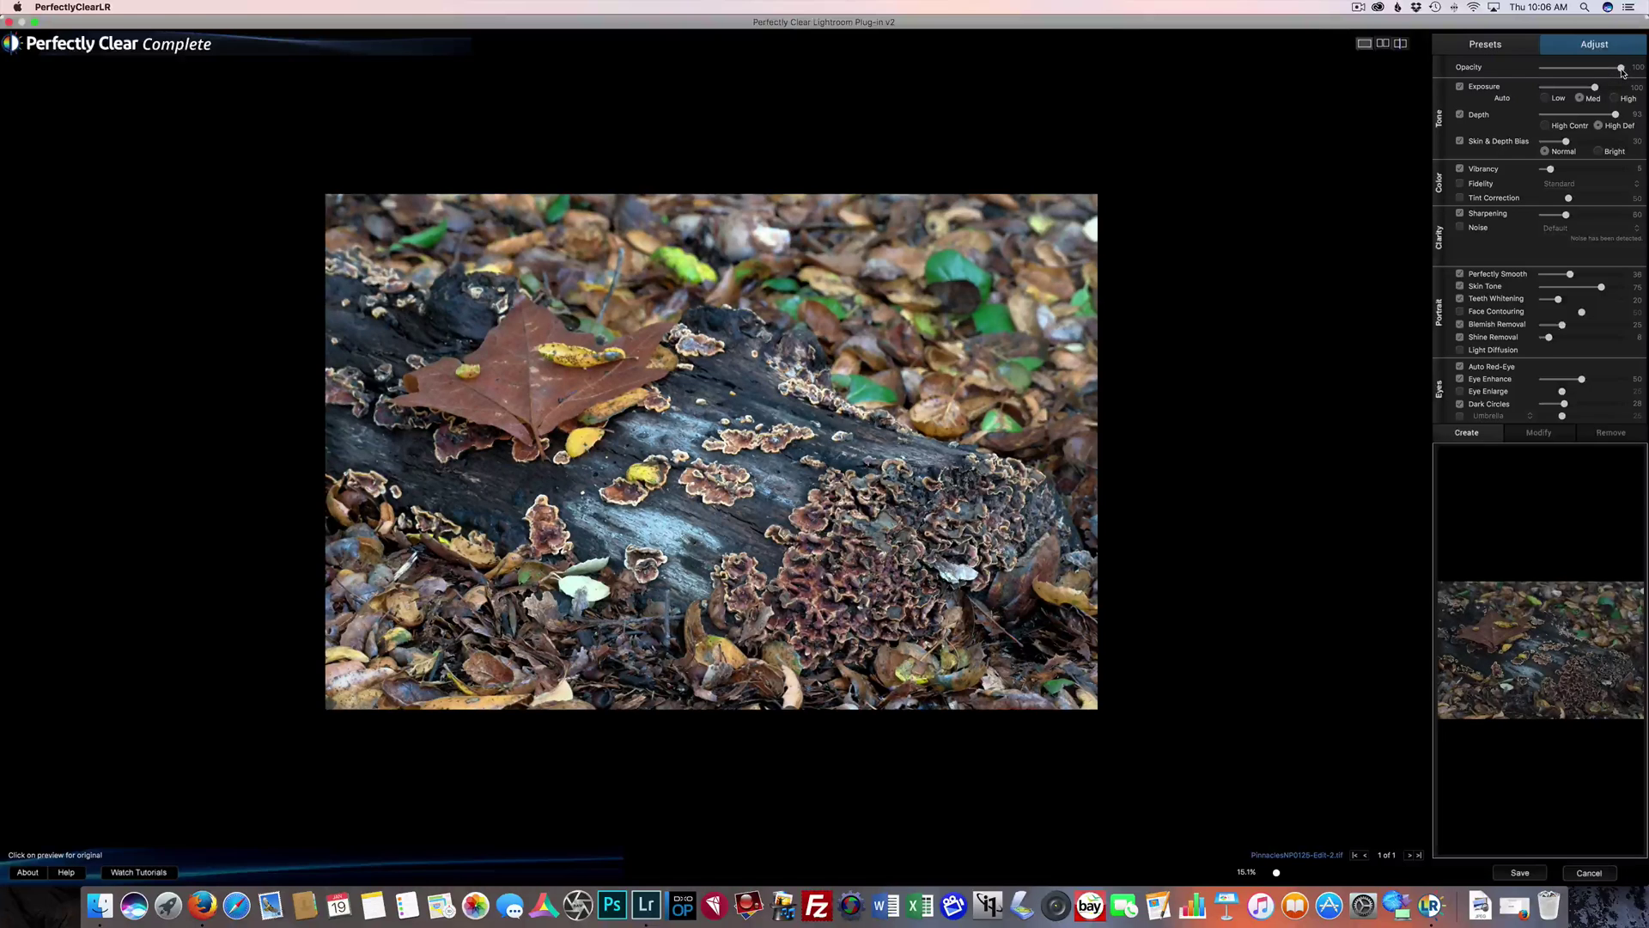
mouse_move(1622, 70)
left_mouse_down()
mouse_move(1531, 72)
mouse_move(1646, 75)
left_mouse_up()
mouse_move(1487, 188)
left_click(1517, 874)
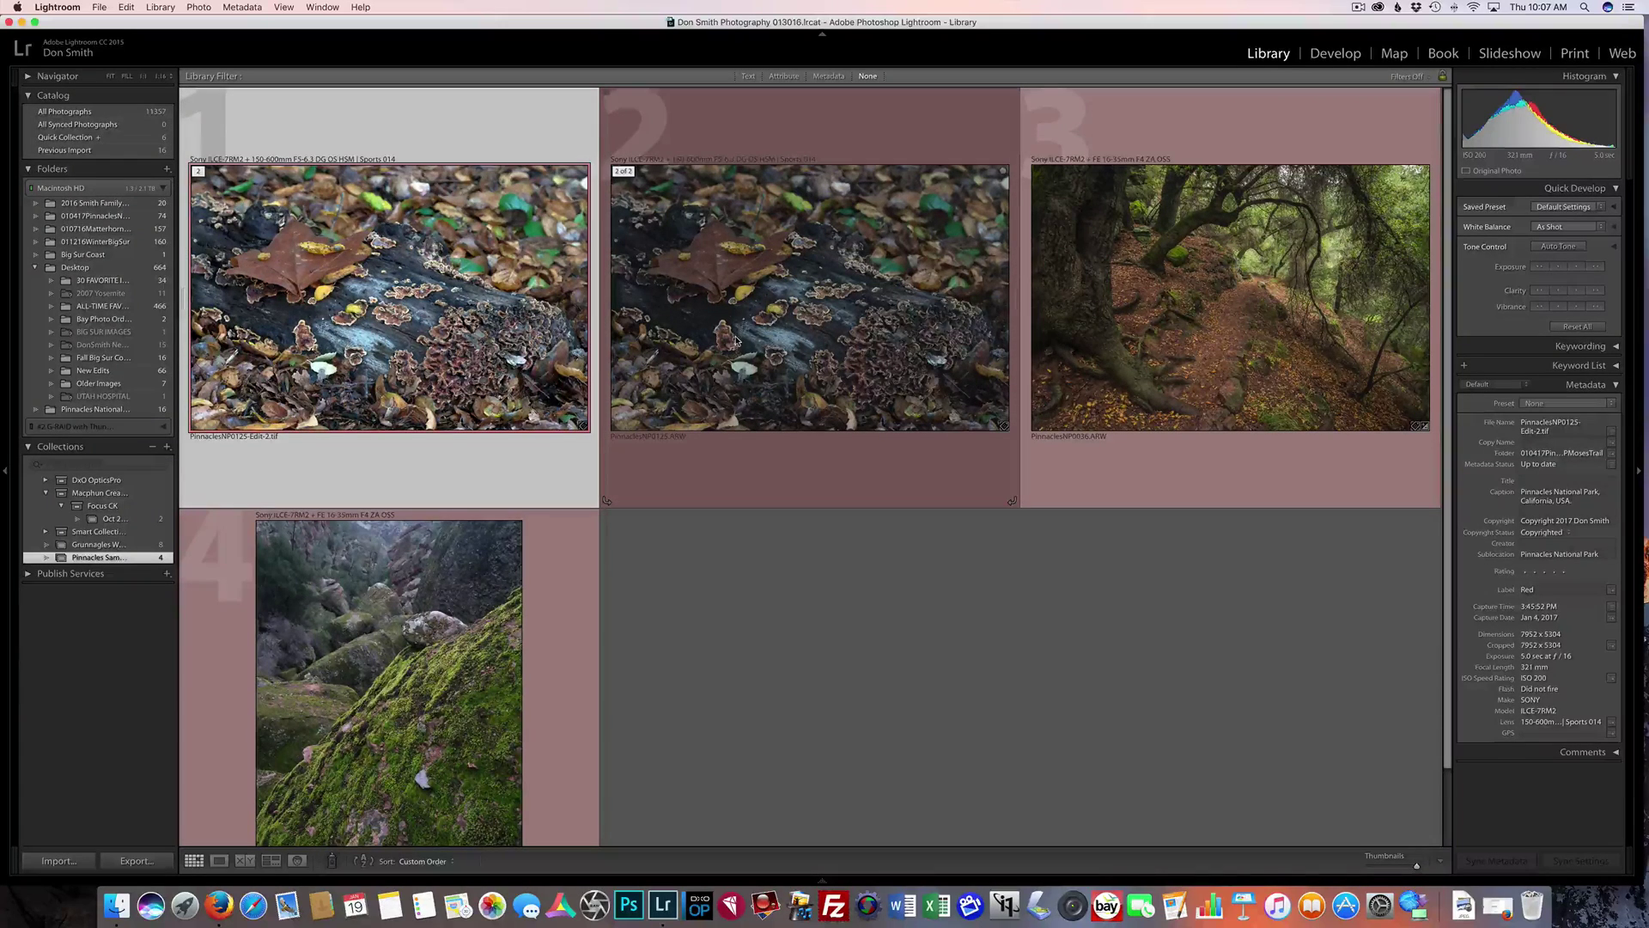
right_click(409, 270)
left_click(416, 230)
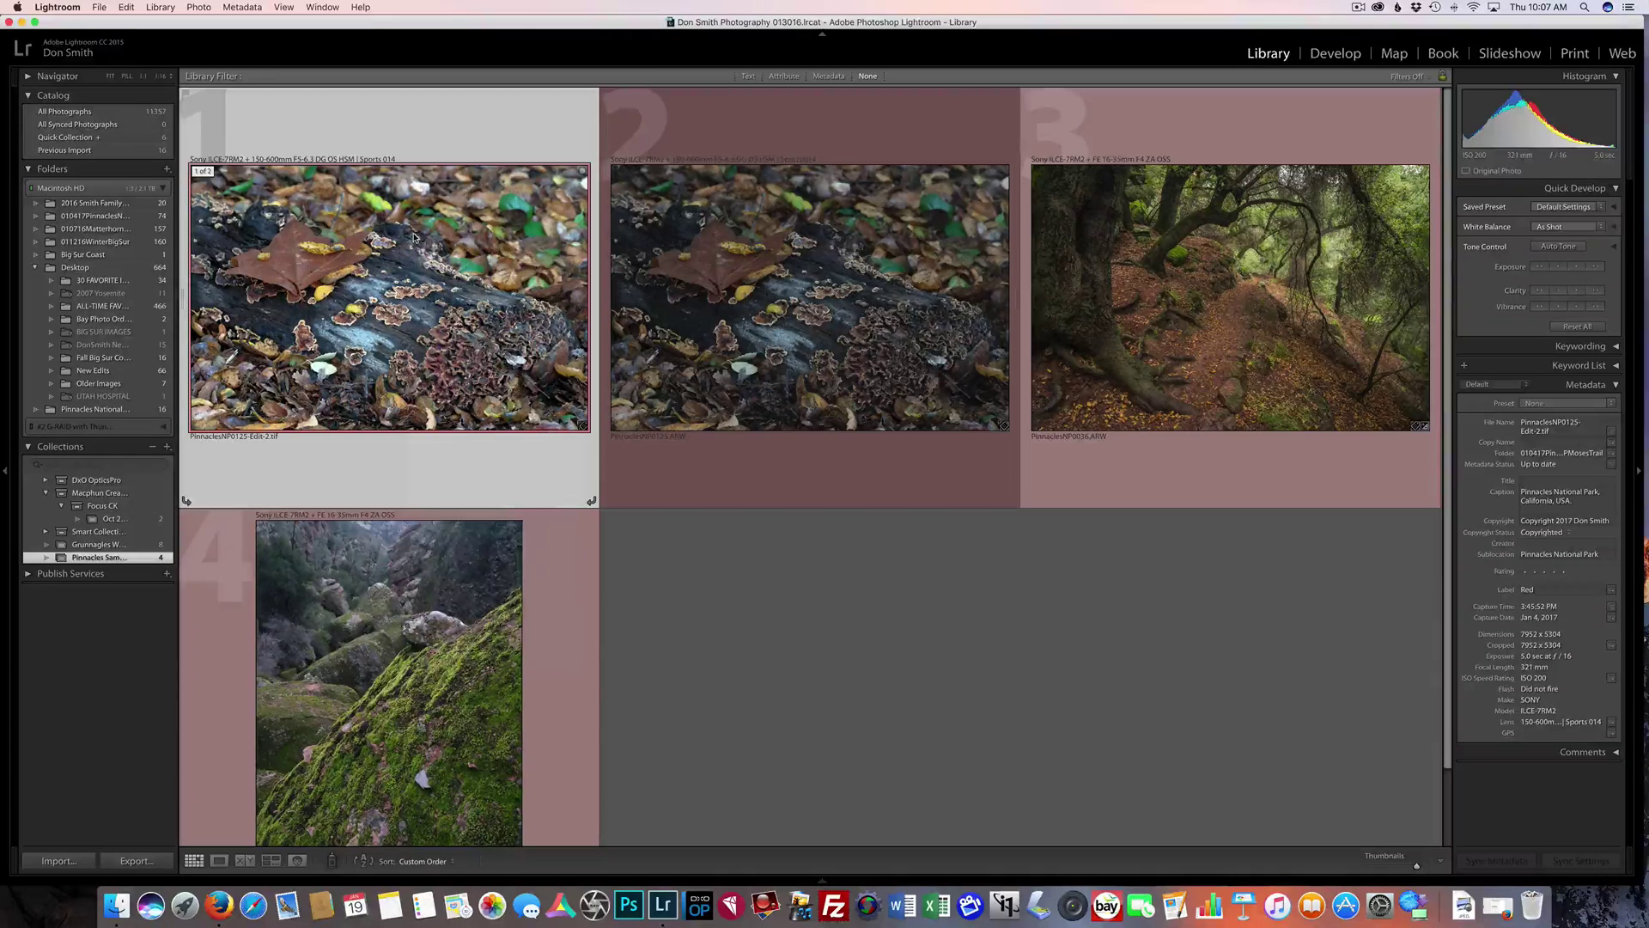
right_click(416, 232)
mouse_move(507, 372)
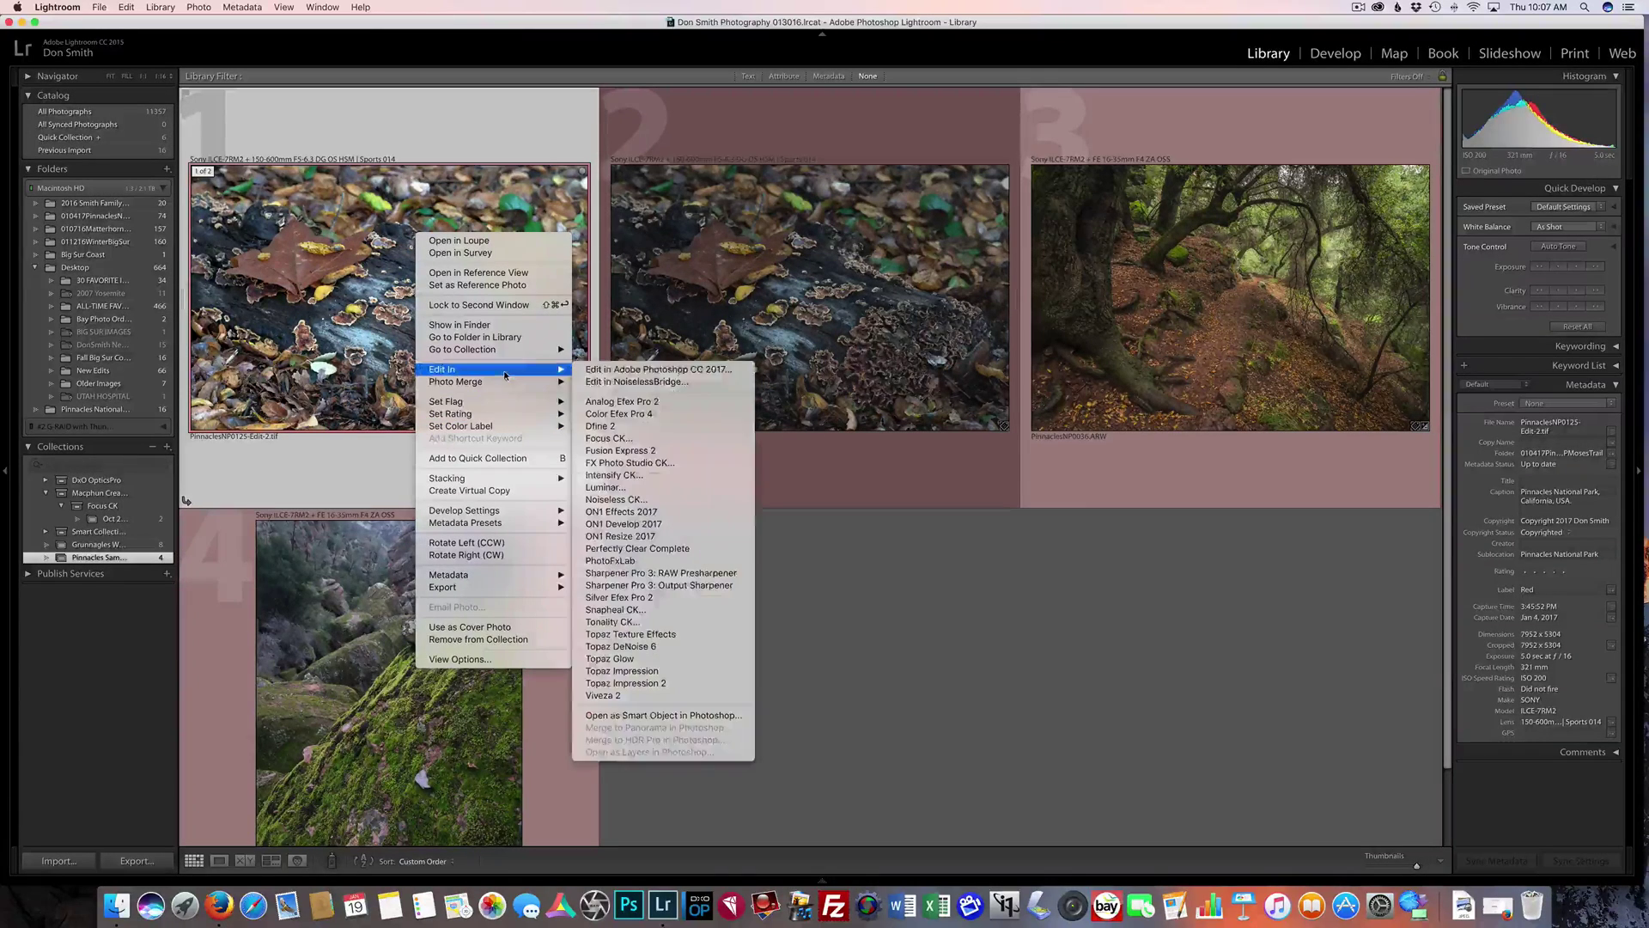
left_click(619, 488)
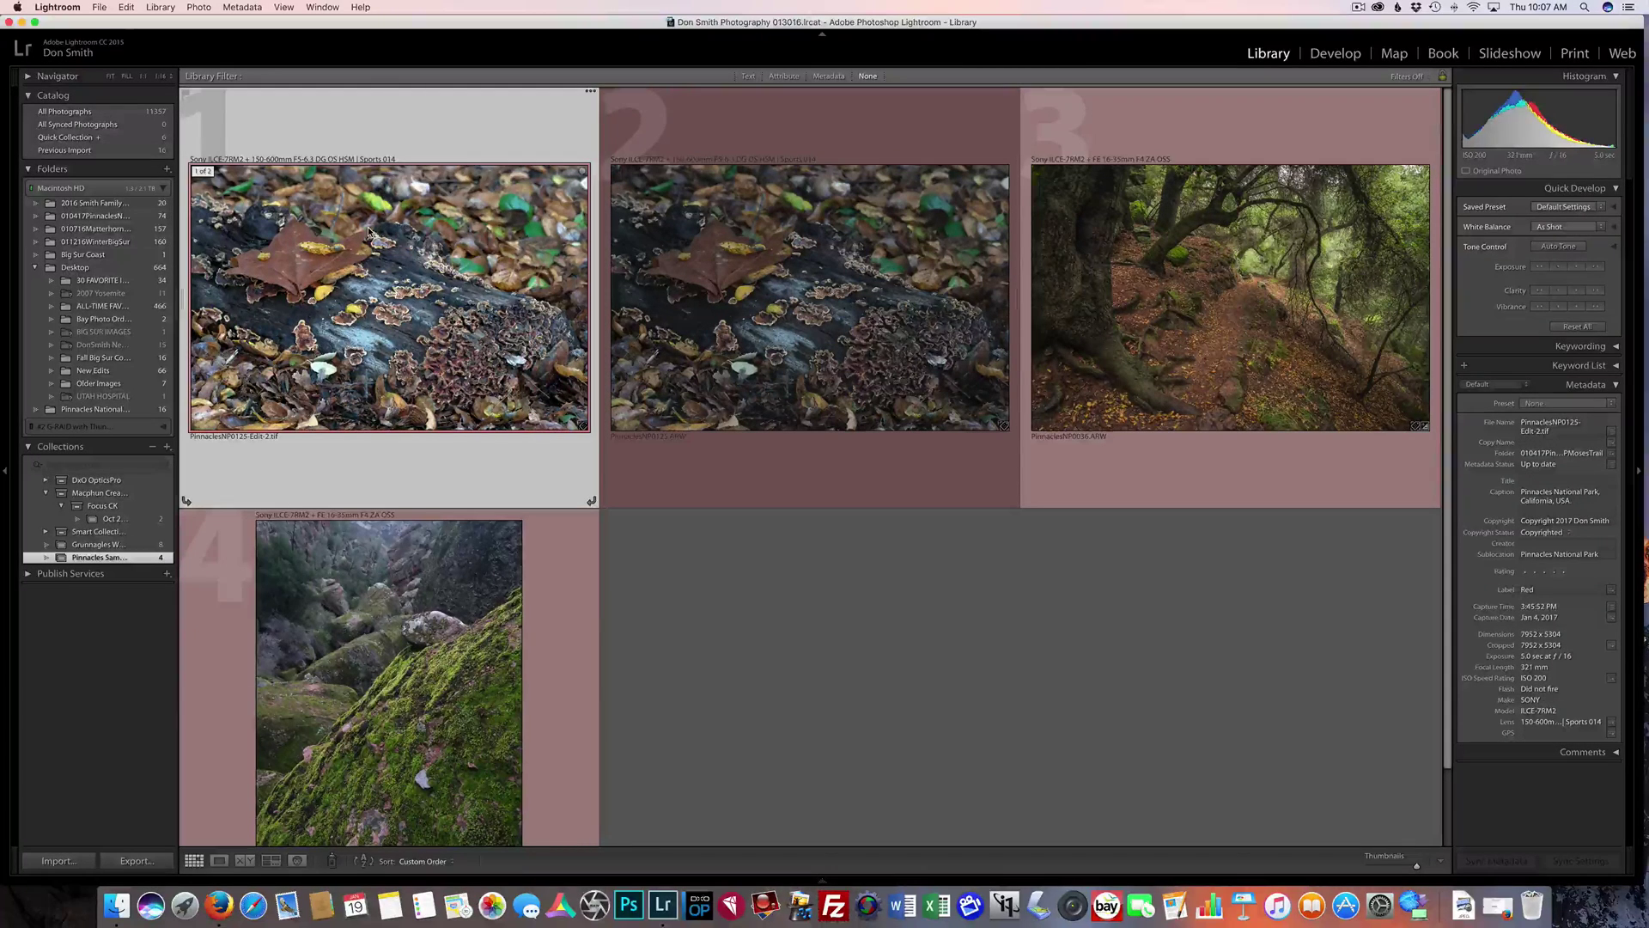
- Open a copy of the edited log TIFF with Lightroom adjustments in Luminar
right_click(320, 245)
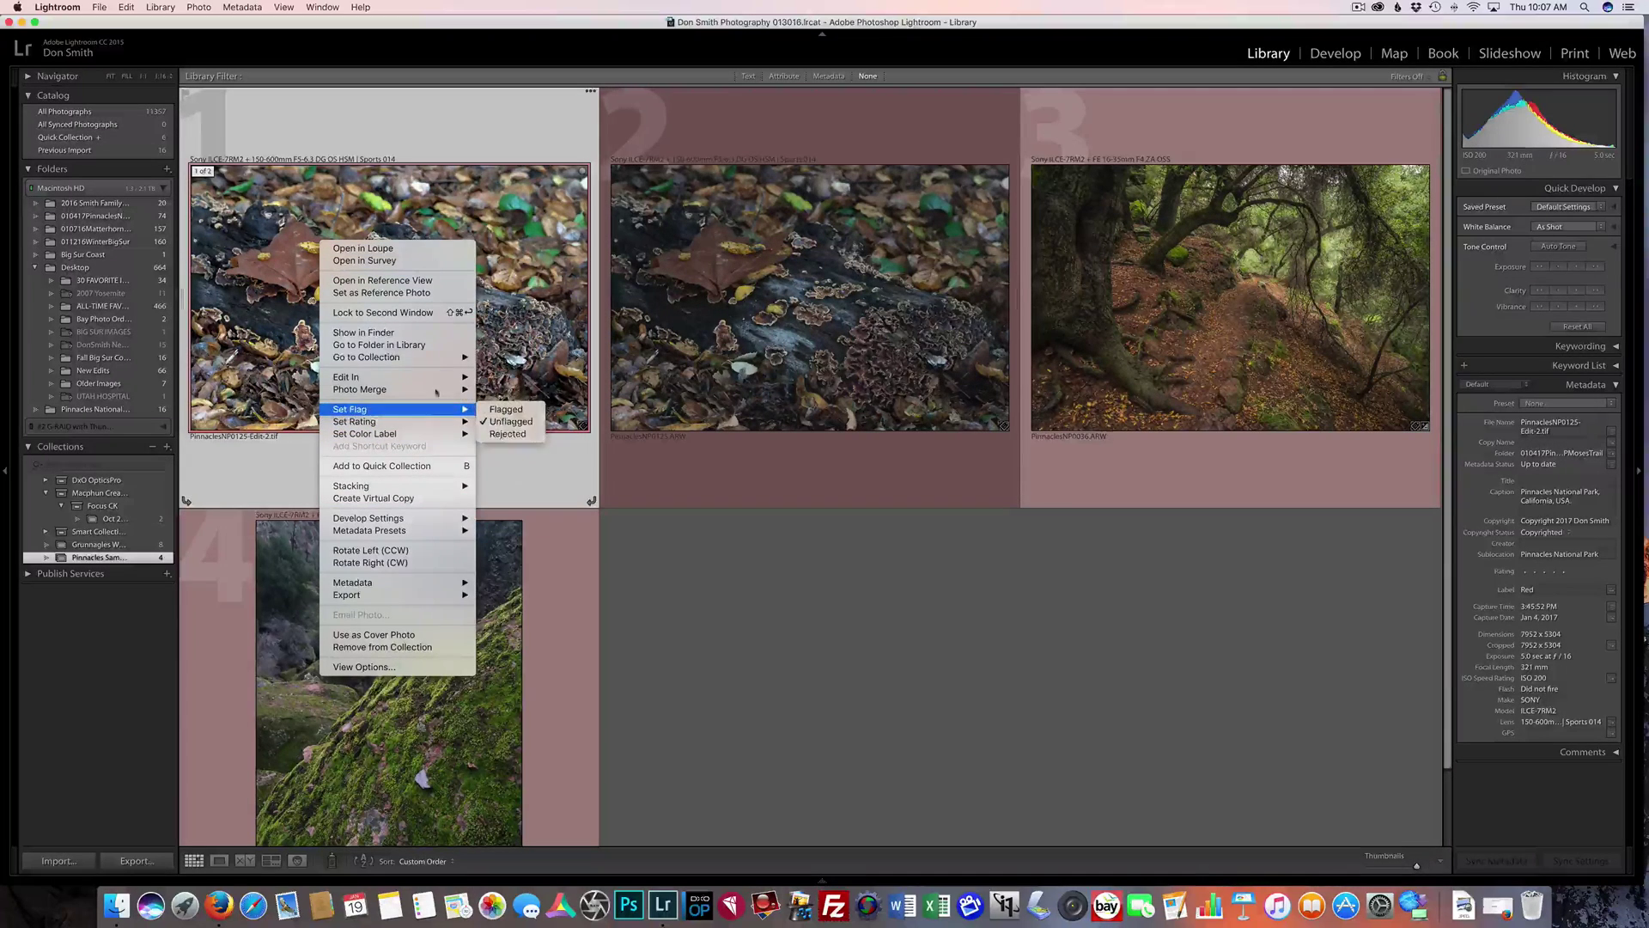
mouse_move(424, 380)
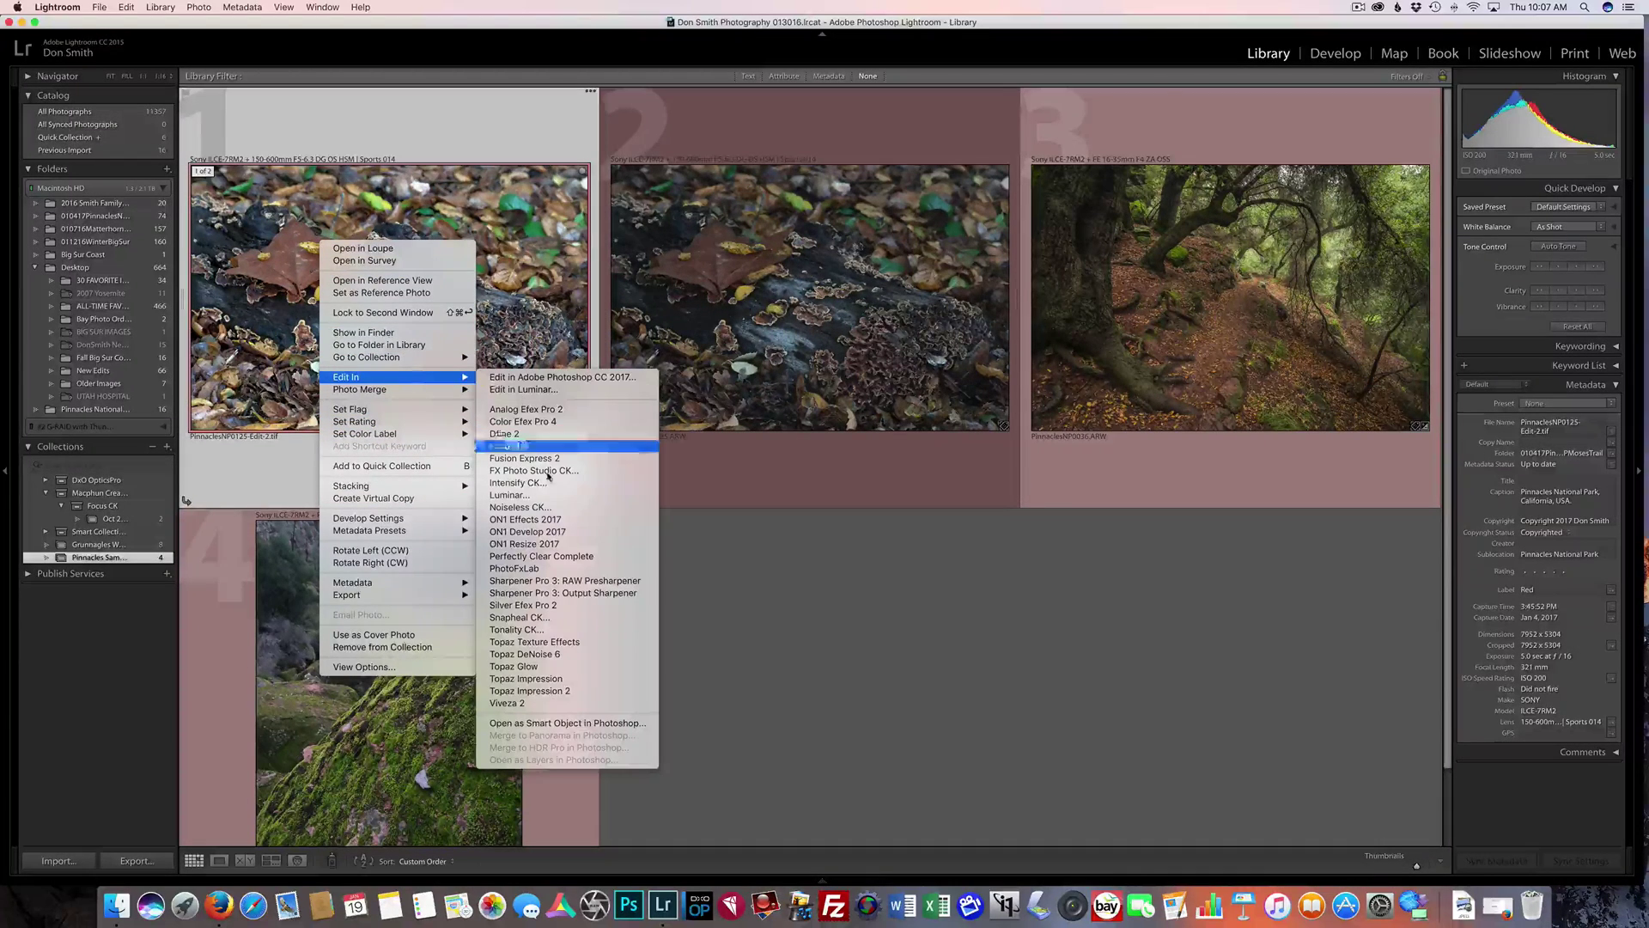
left_click(543, 506)
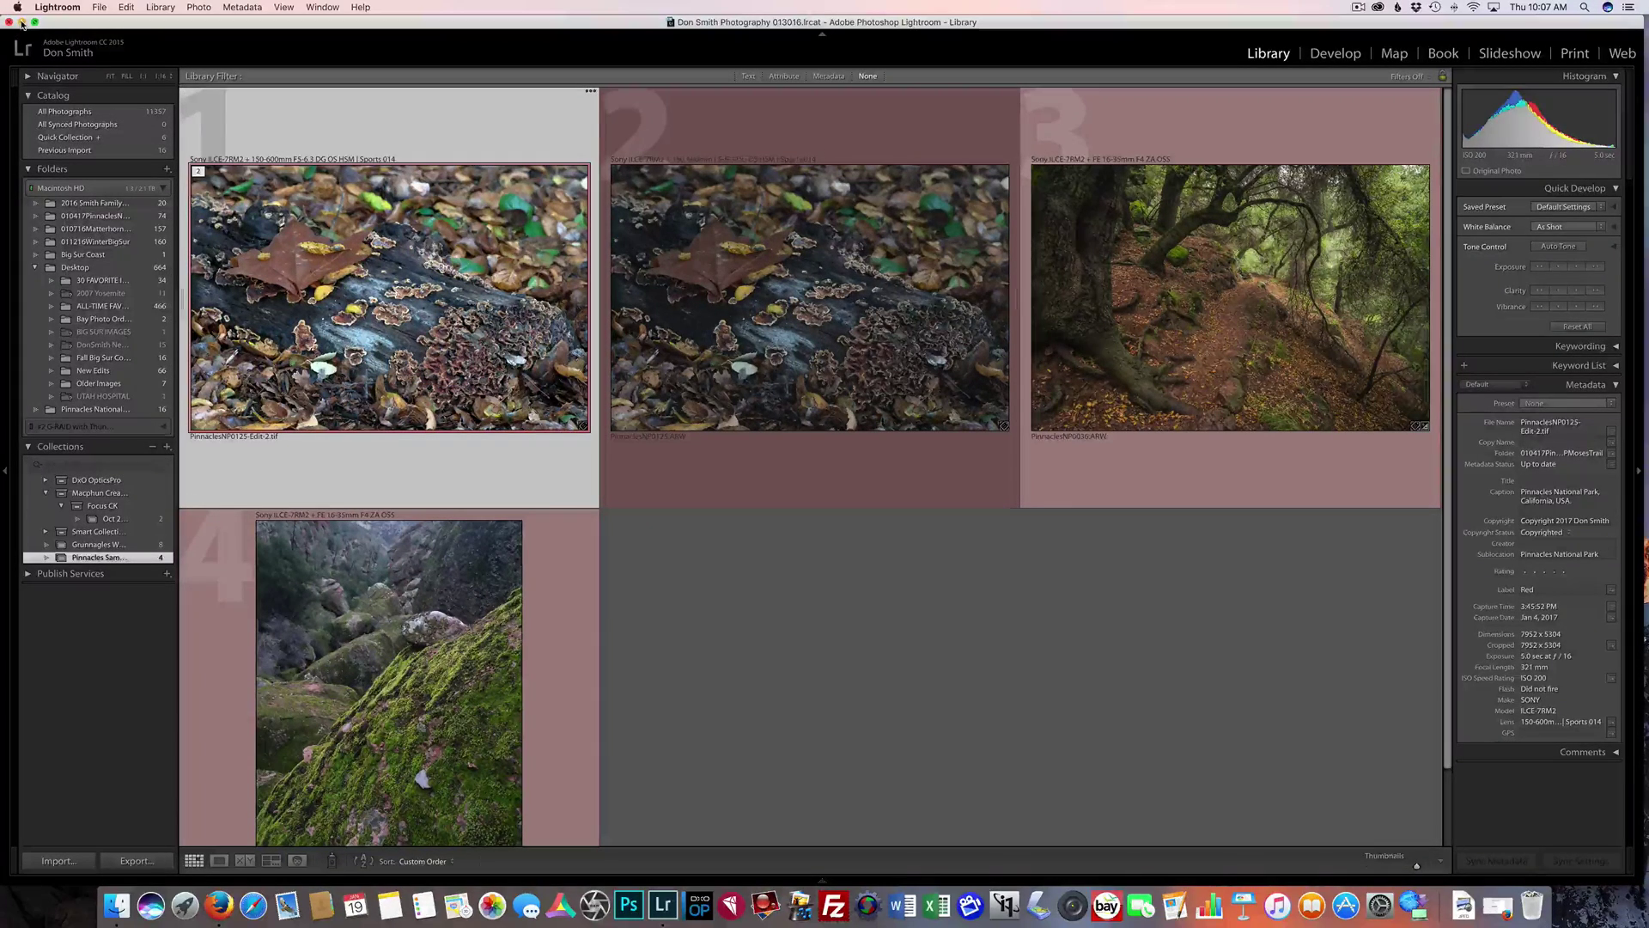
key("super+alt+e")
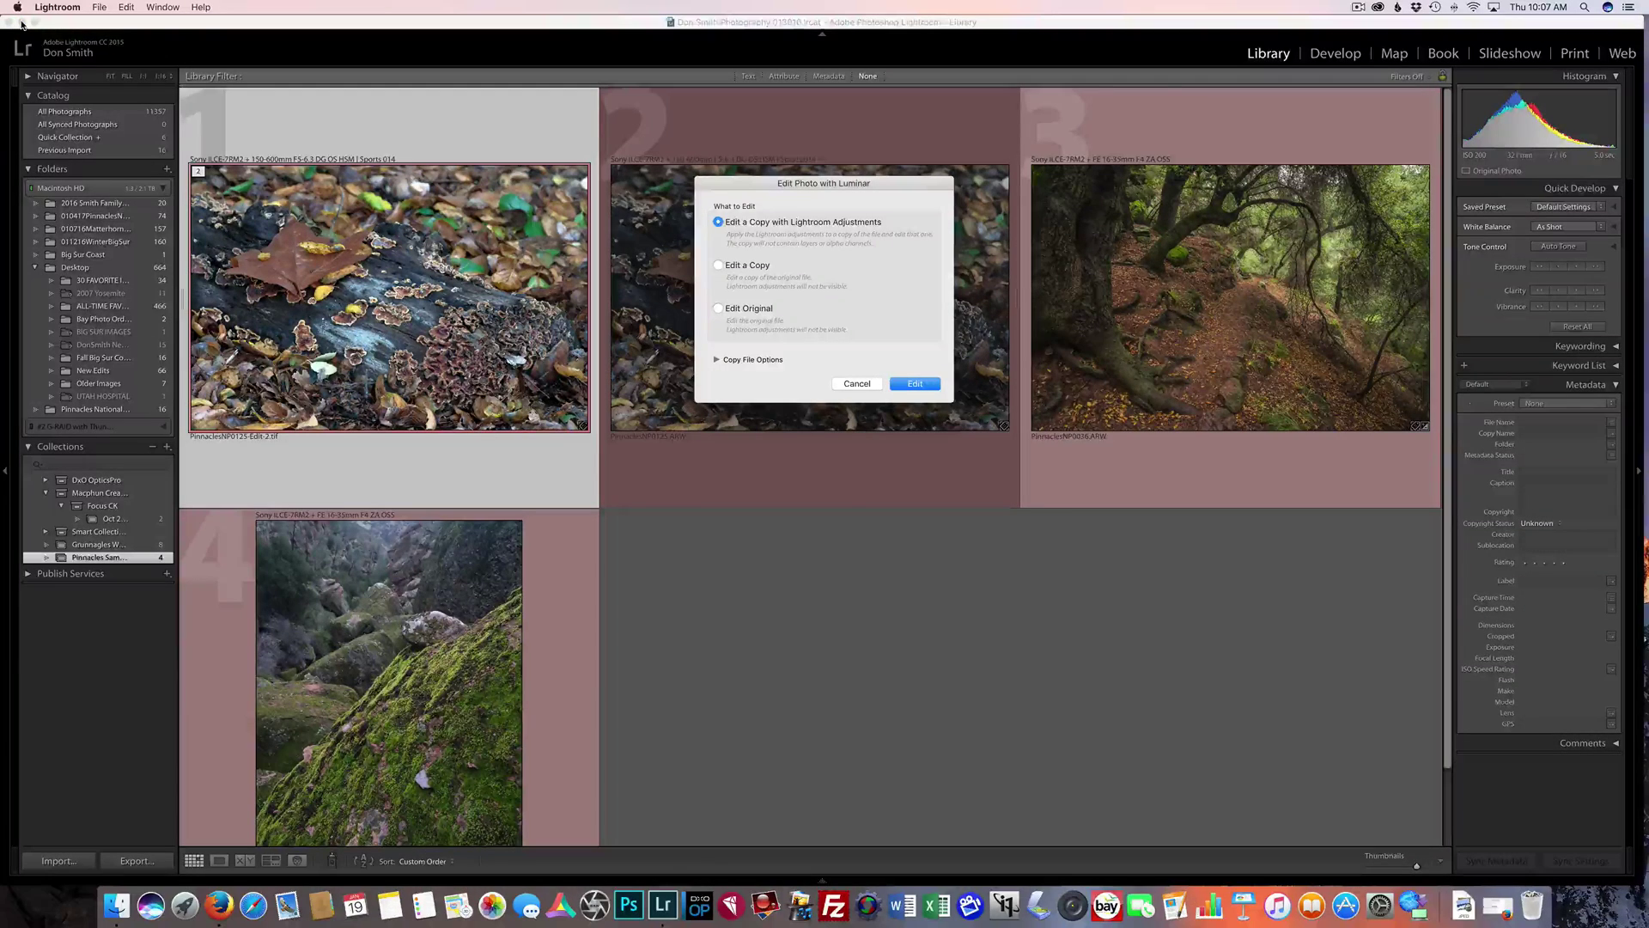
left_click(915, 383)
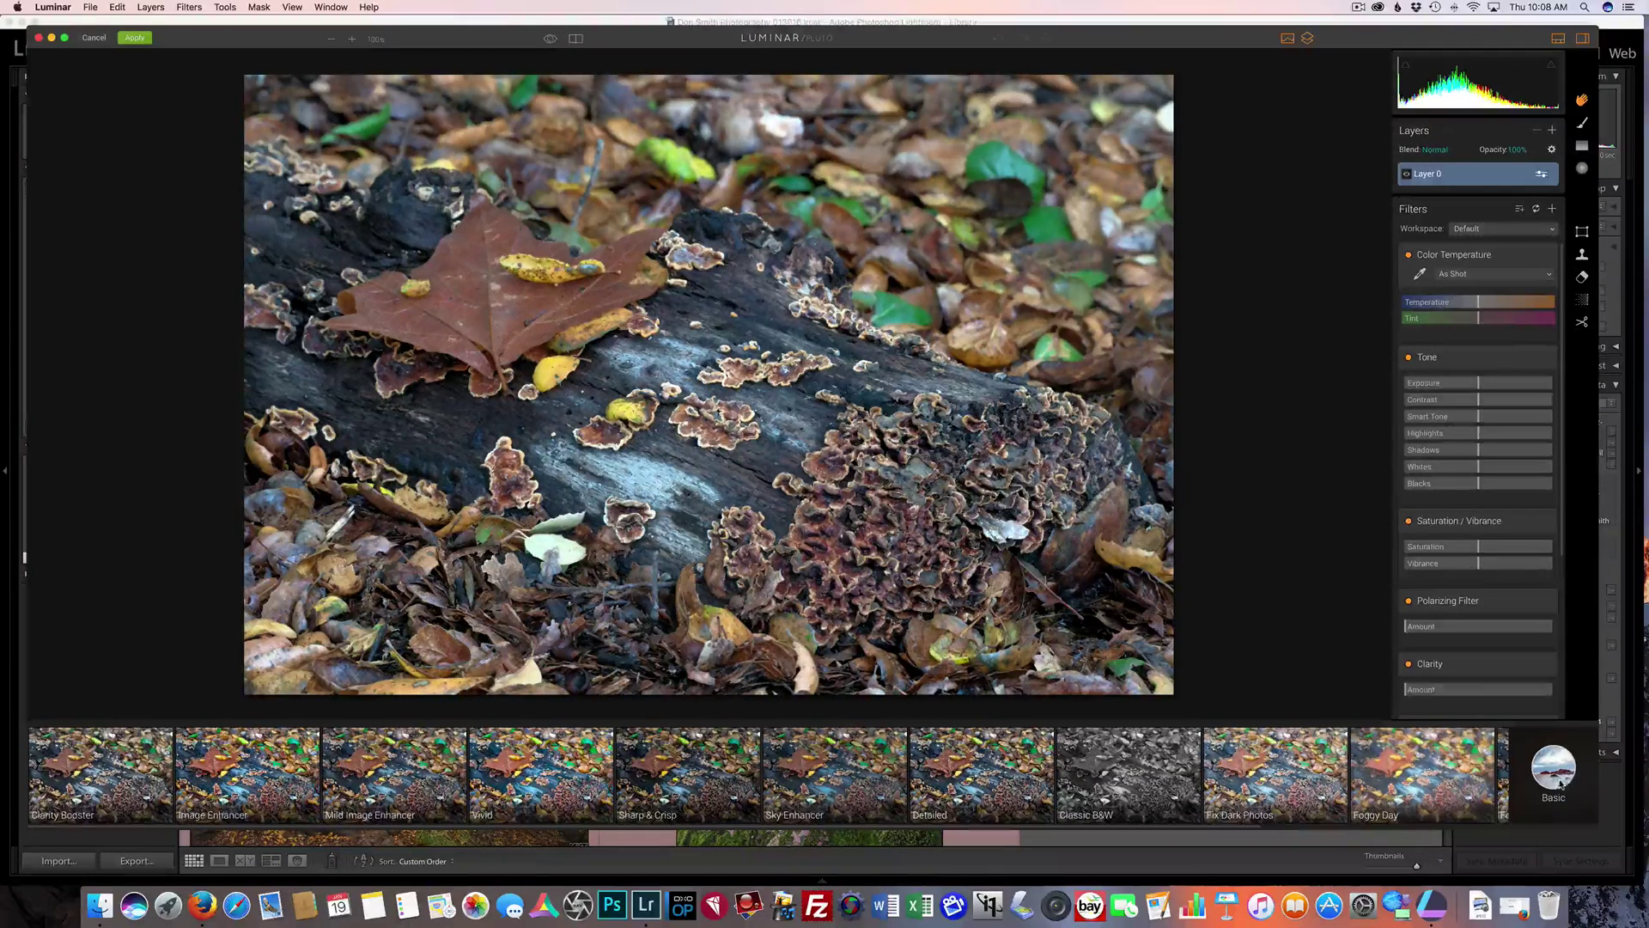
- Review the preset categories and apply the Image Enhancer preset from the Basic set to the log photo
left_click(1557, 782)
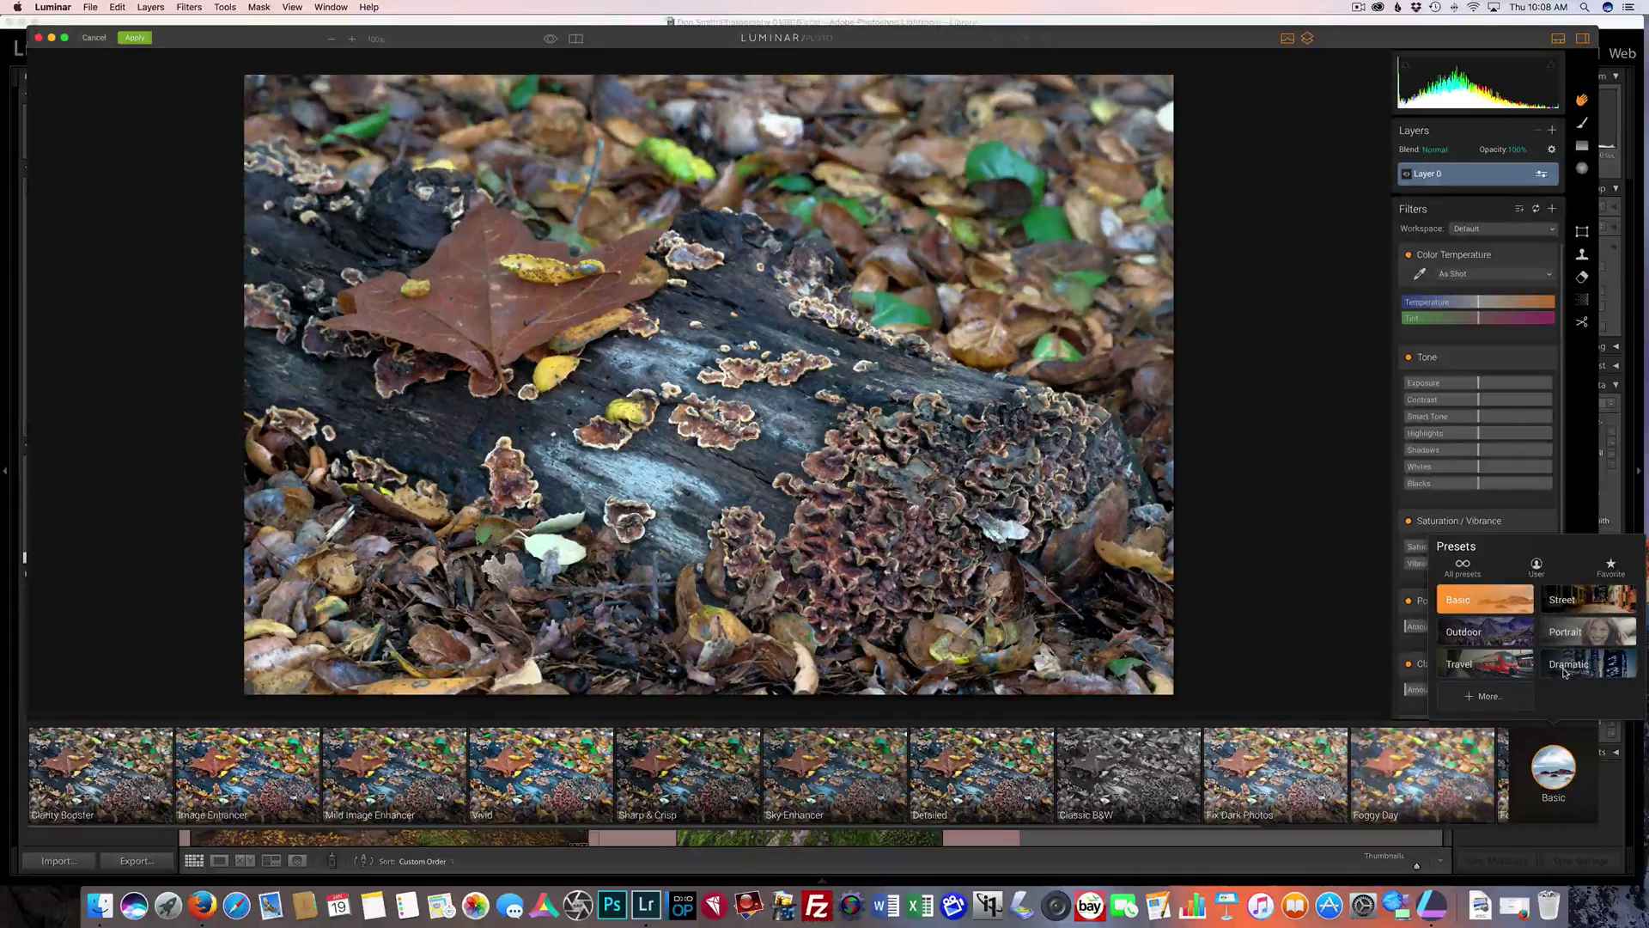
left_click(1268, 639)
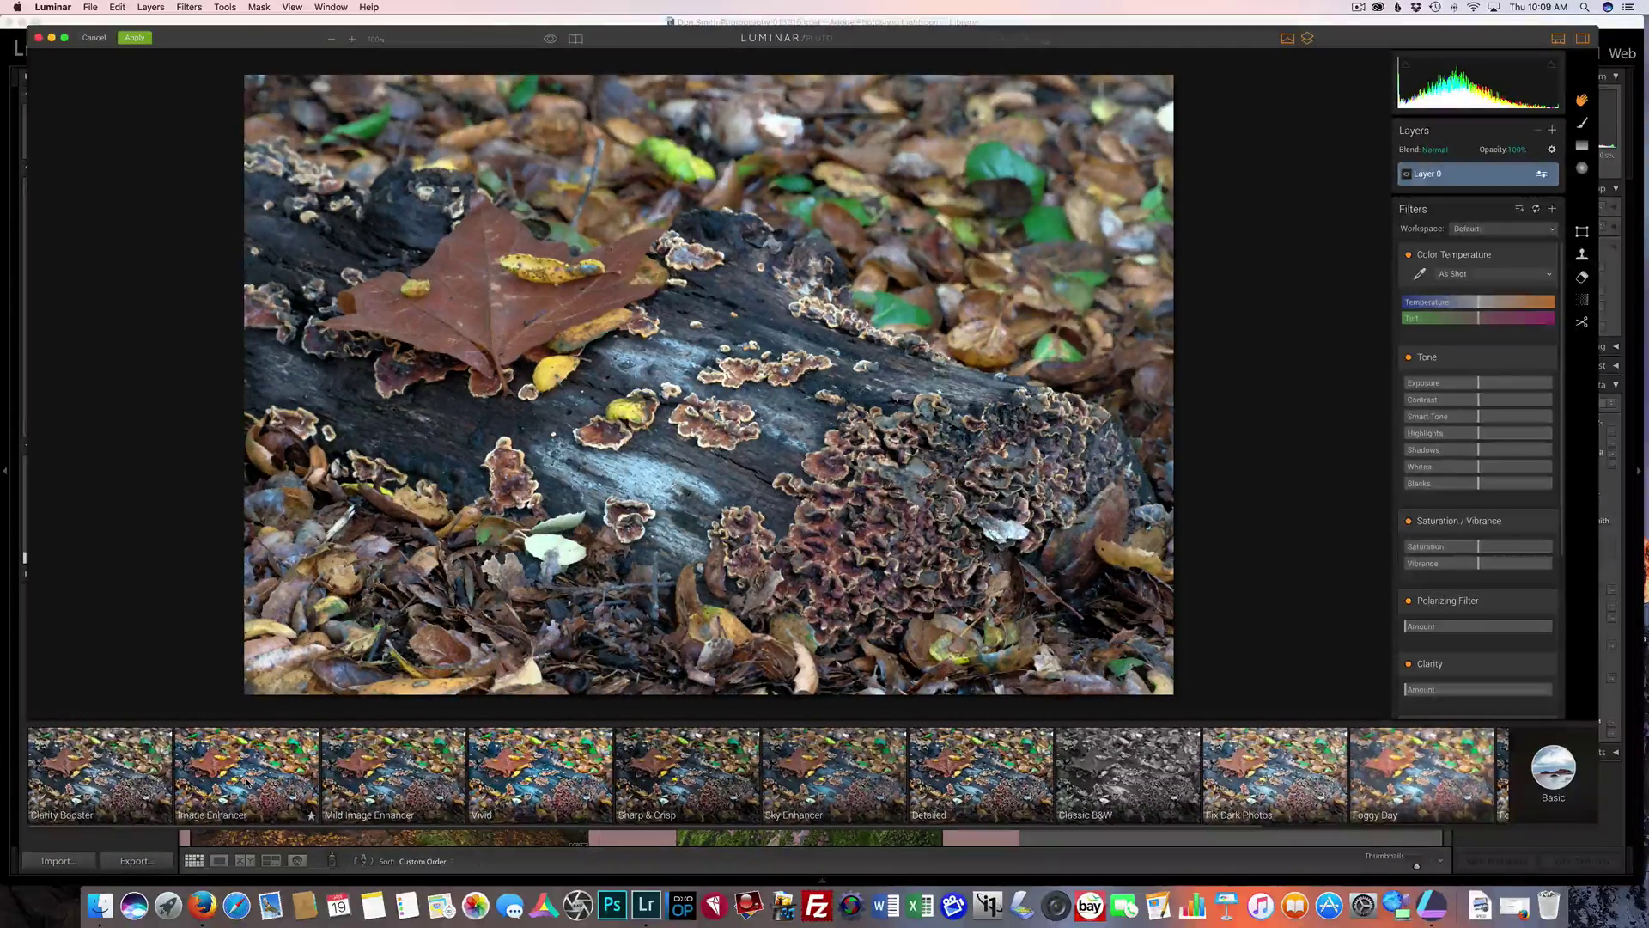
left_click(247, 782)
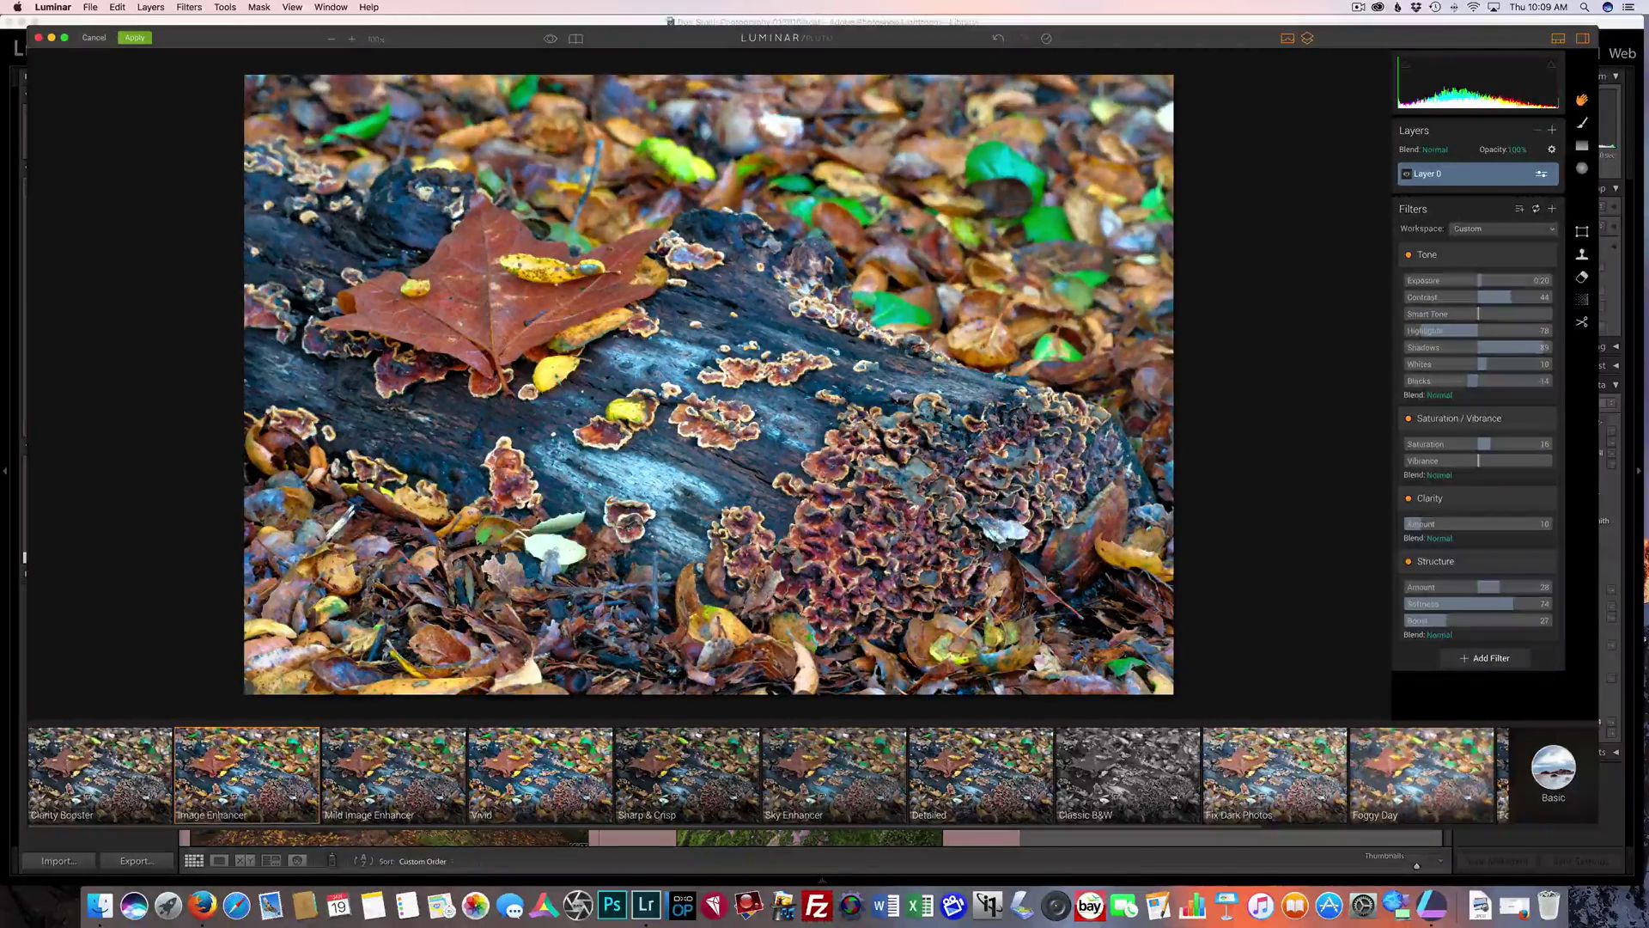
- Lower the Image Enhancer preset's amount to 0, and raise it to about 46
mouse_move(253, 788)
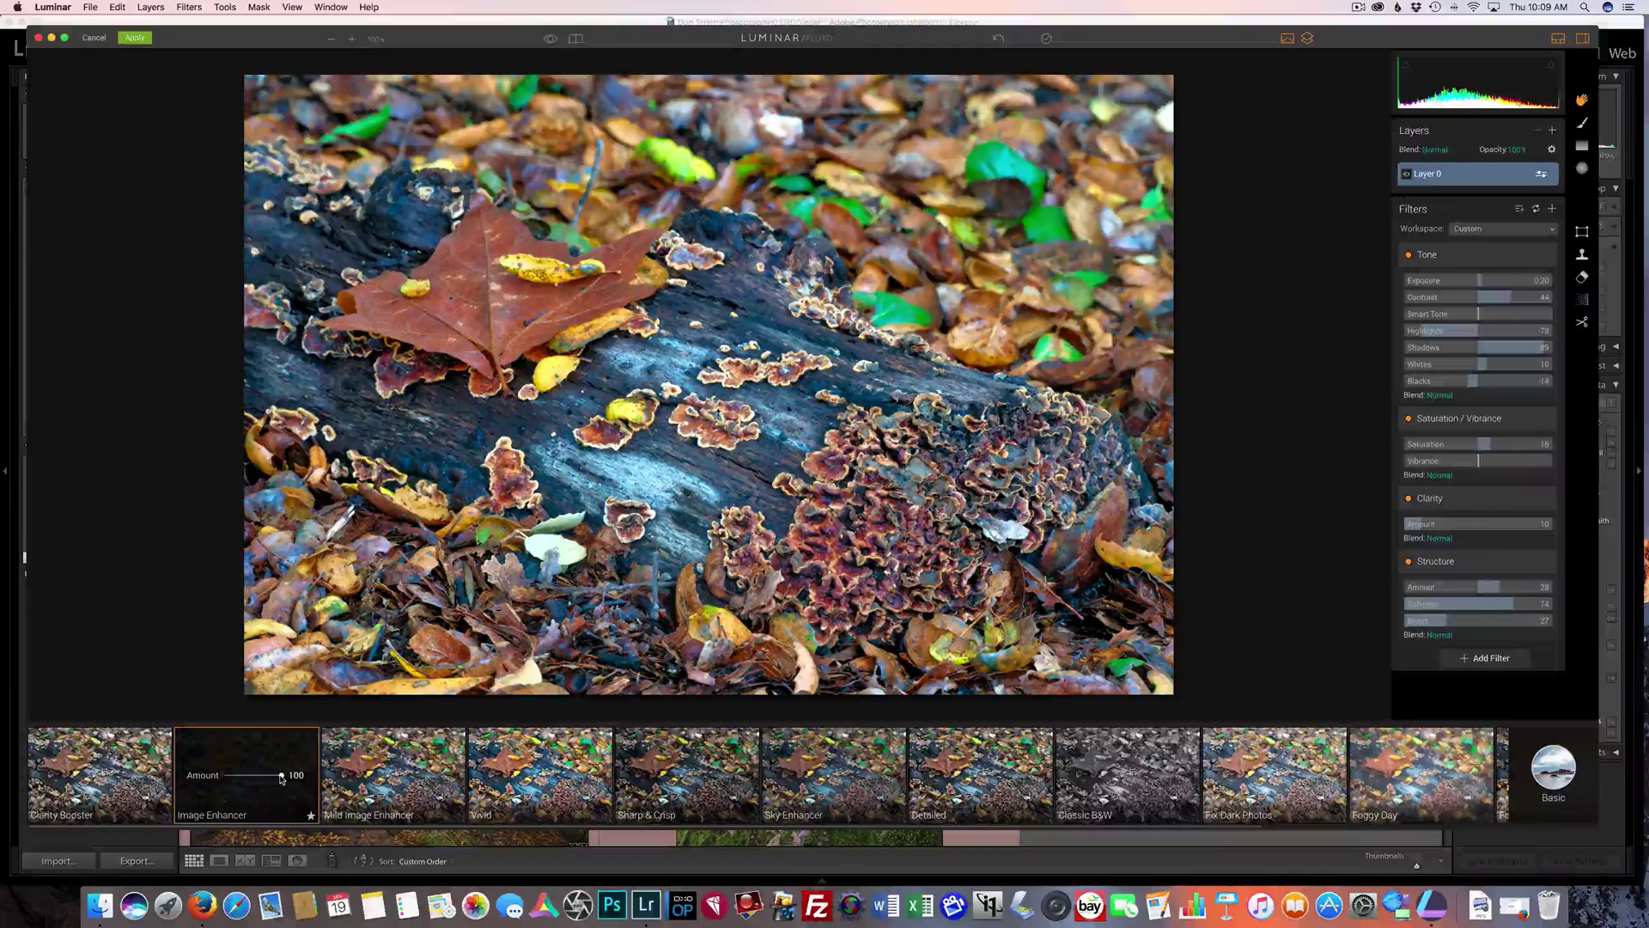
left_click_drag(281, 778, 203, 778)
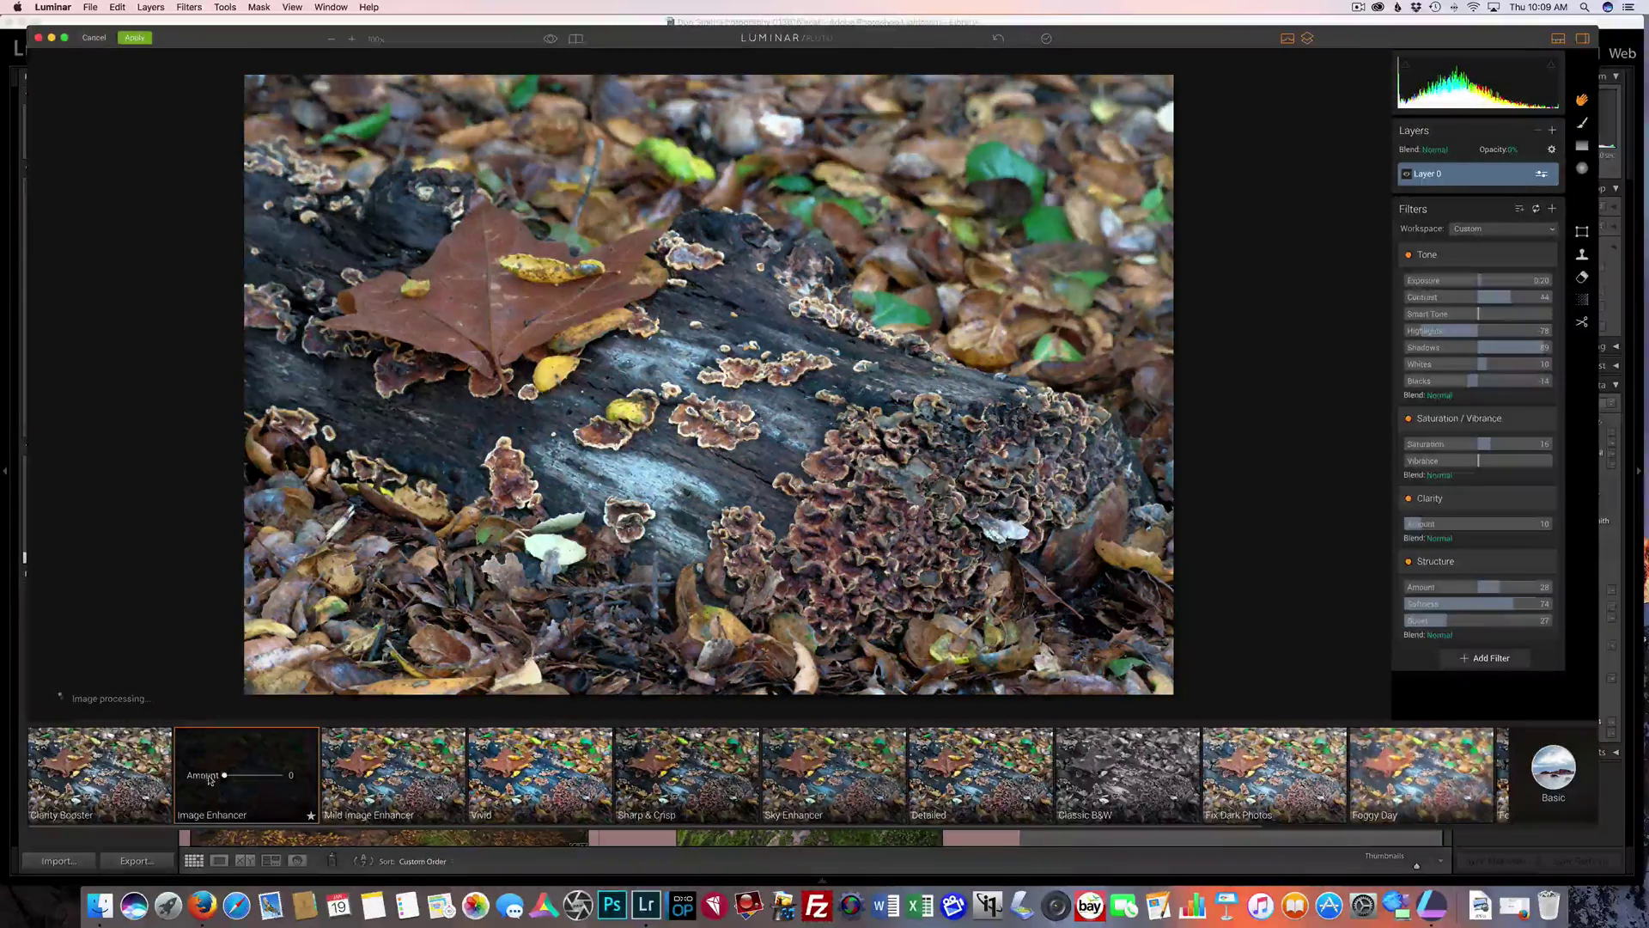
left_click(226, 776)
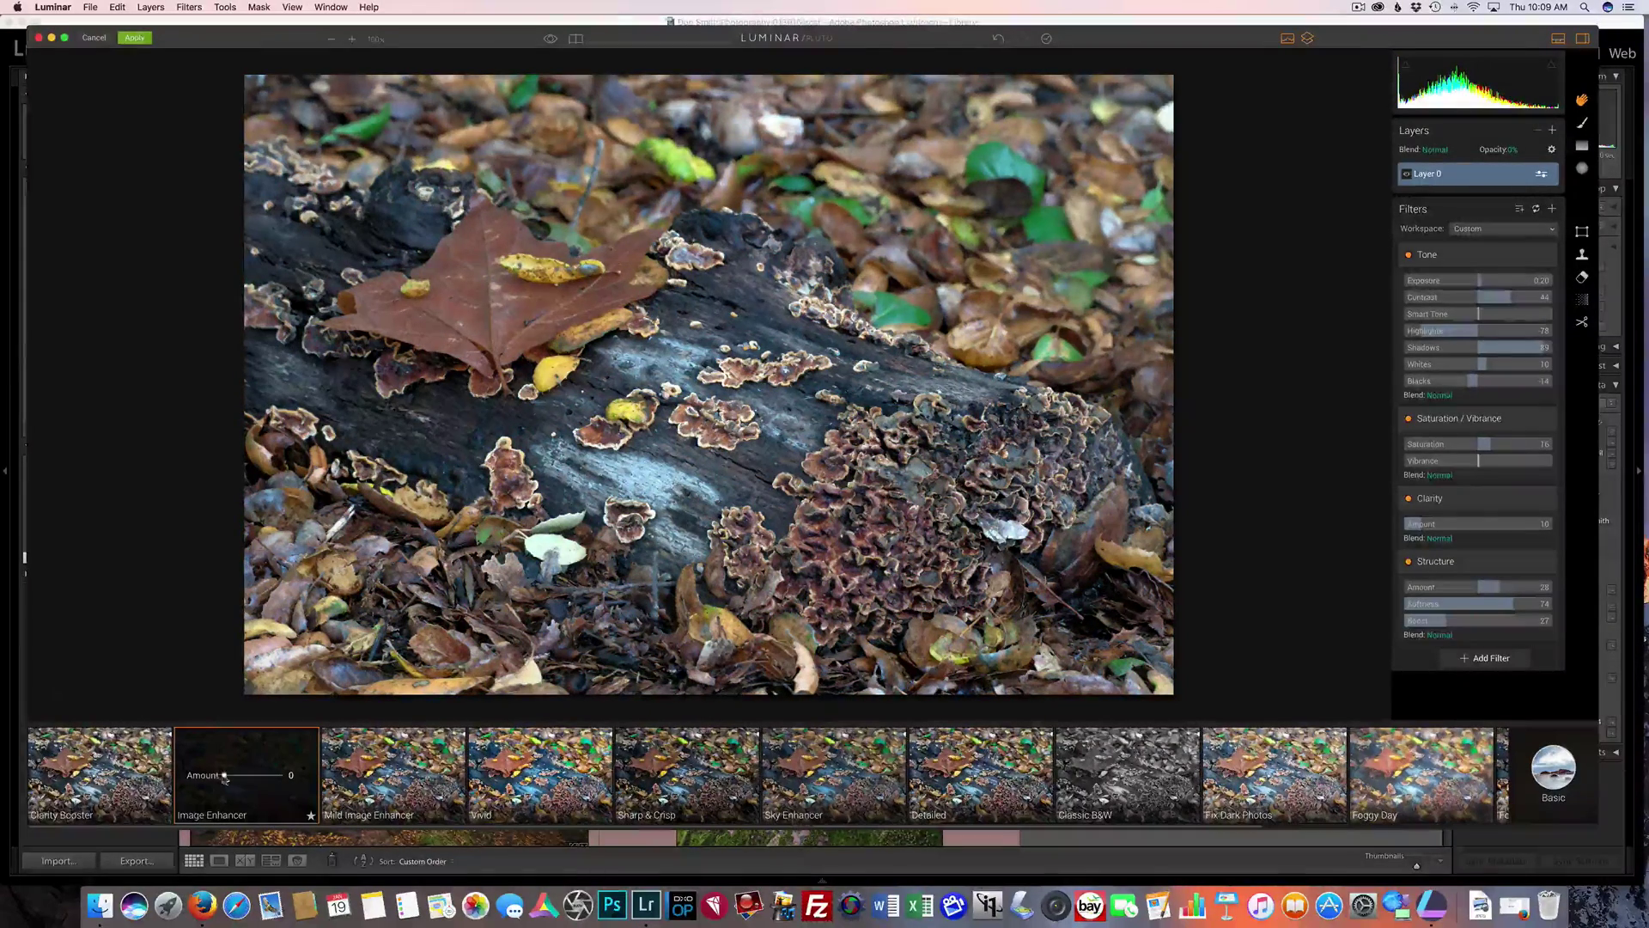
left_click_drag(224, 777, 248, 779)
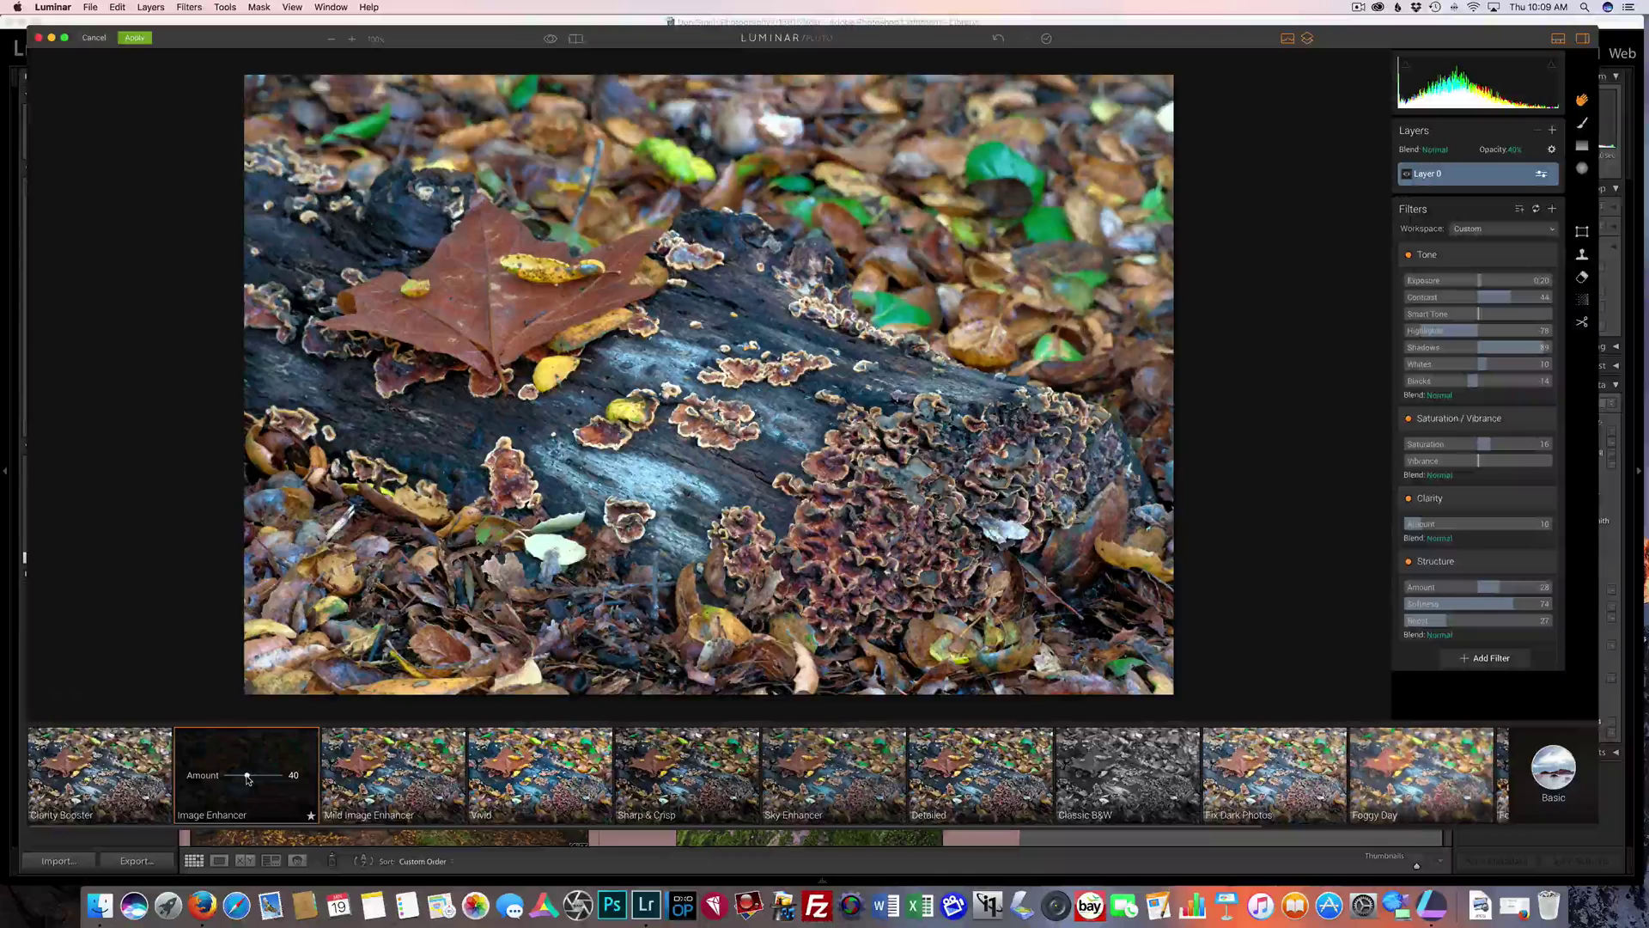
left_click_drag(247, 779, 251, 779)
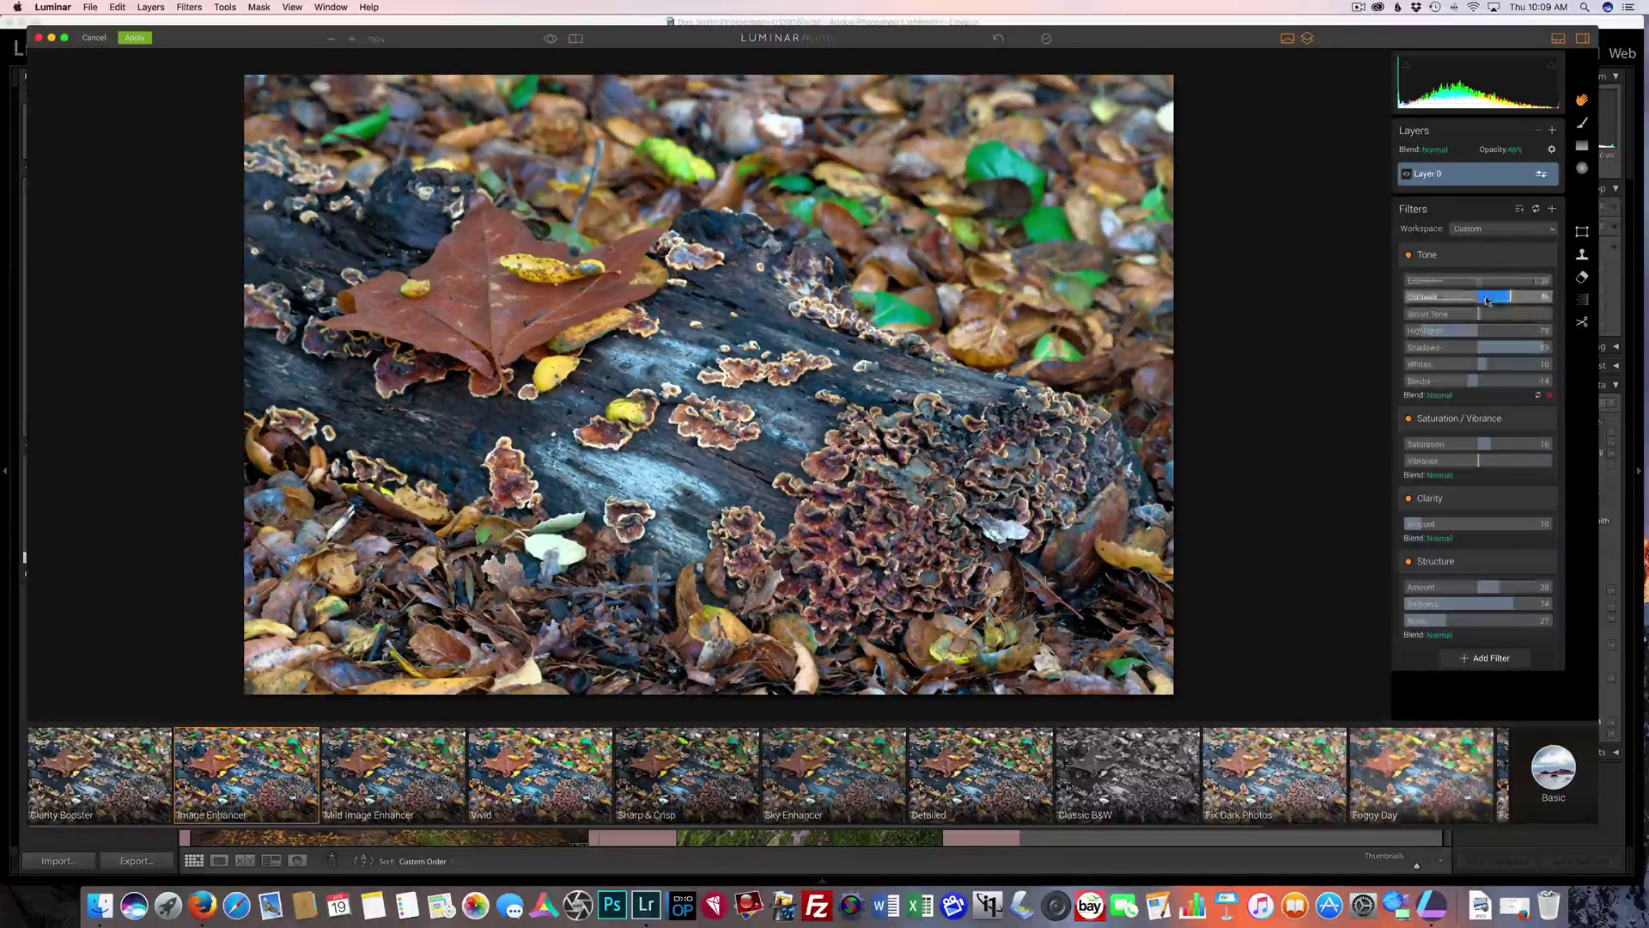
- Try raising the Blacks in the Tone filter, and undo that change
left_click_drag(1472, 383, 1483, 383)
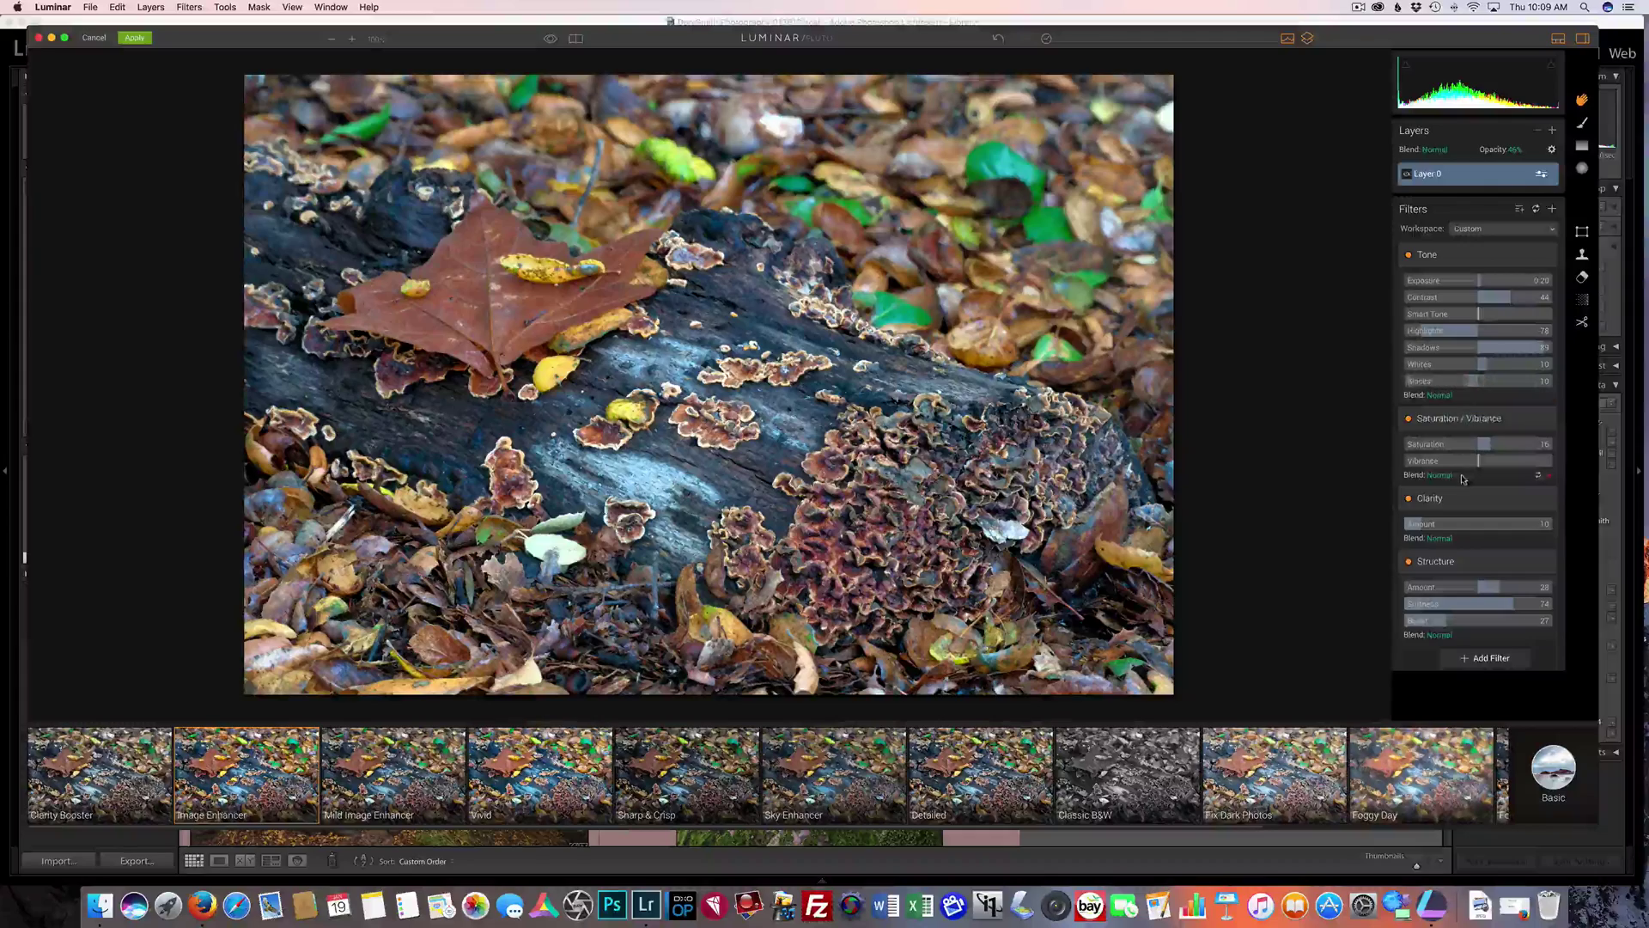
key("super+z")
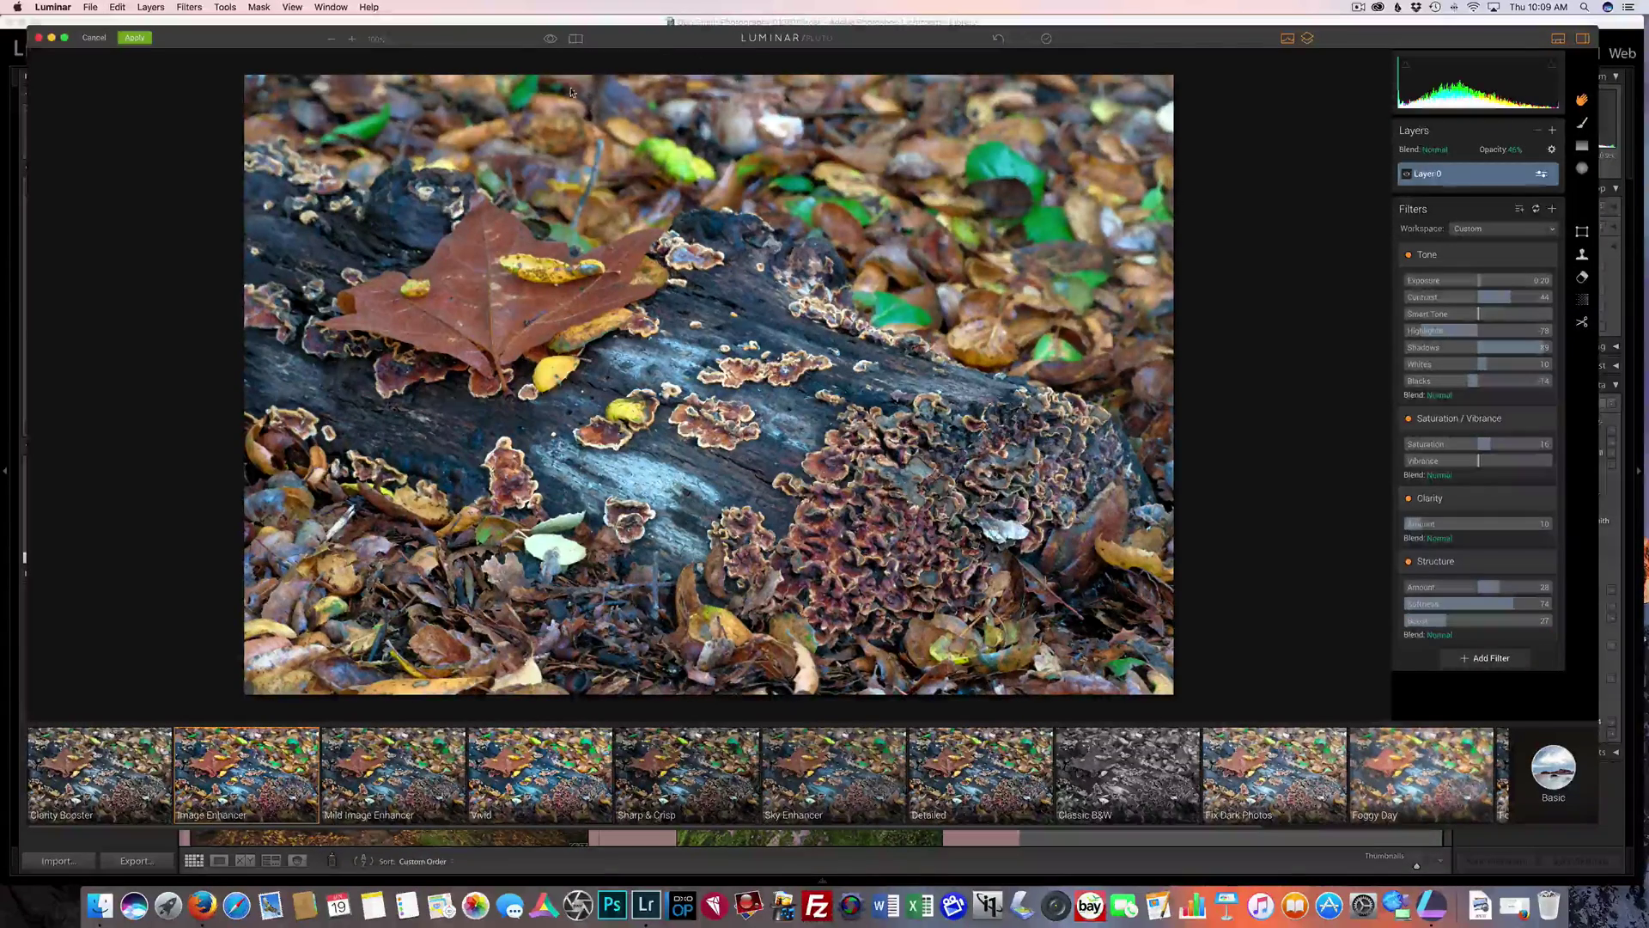
- Compare the original and enhanced log photo using the quick preview and the split before/after view
left_click(550, 40)
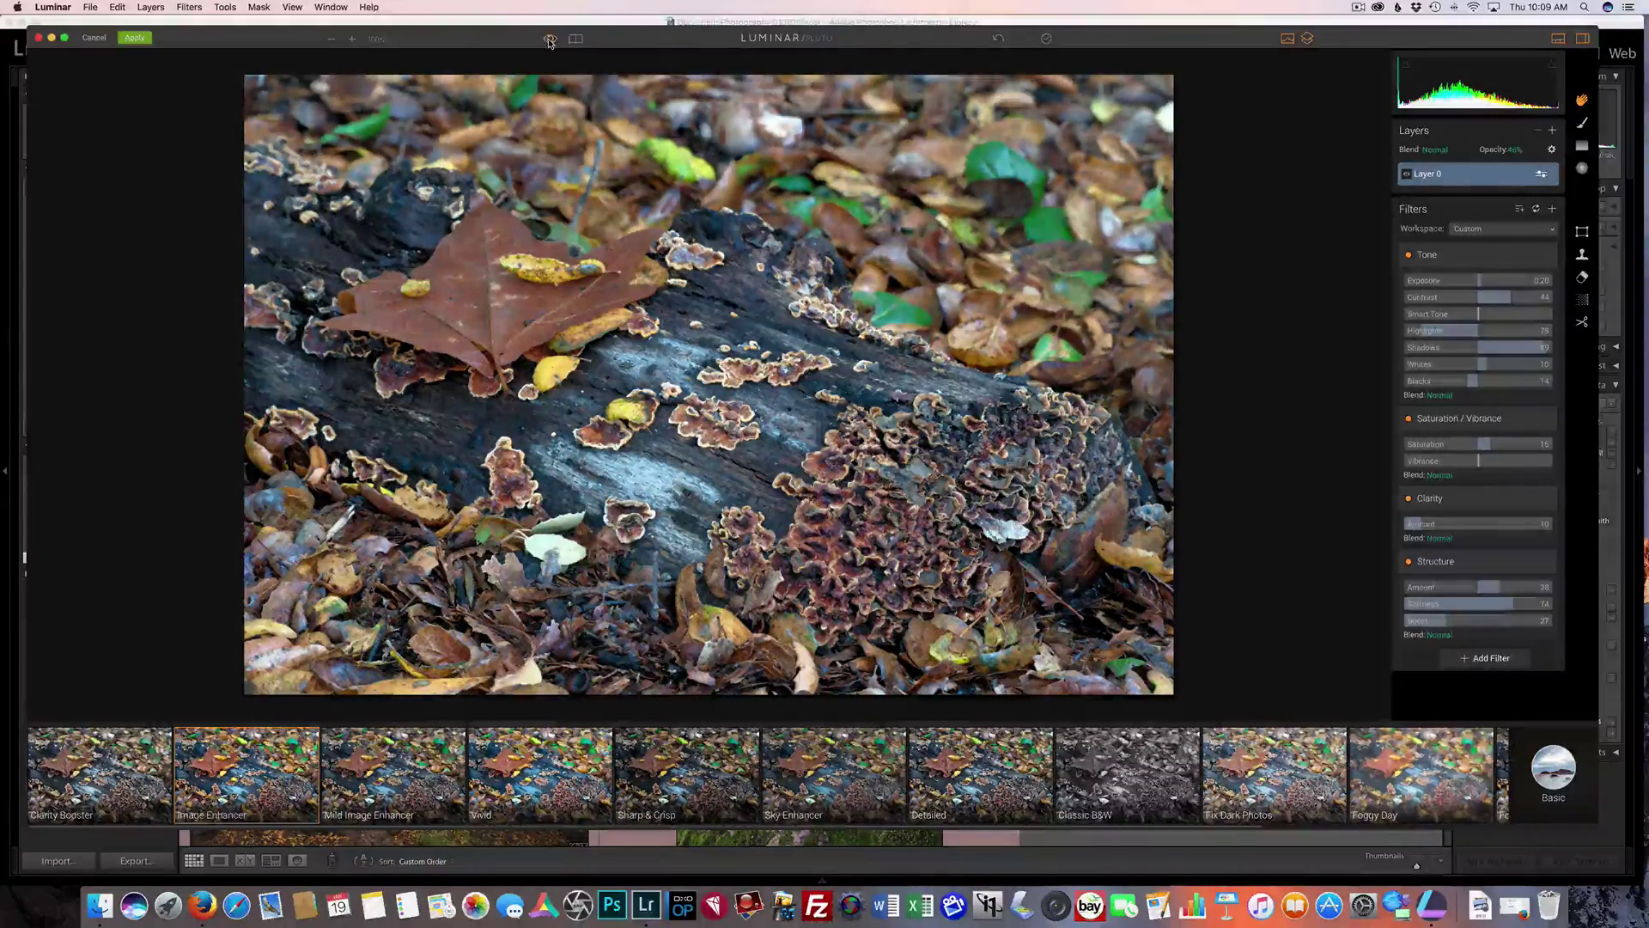
left_click(550, 41)
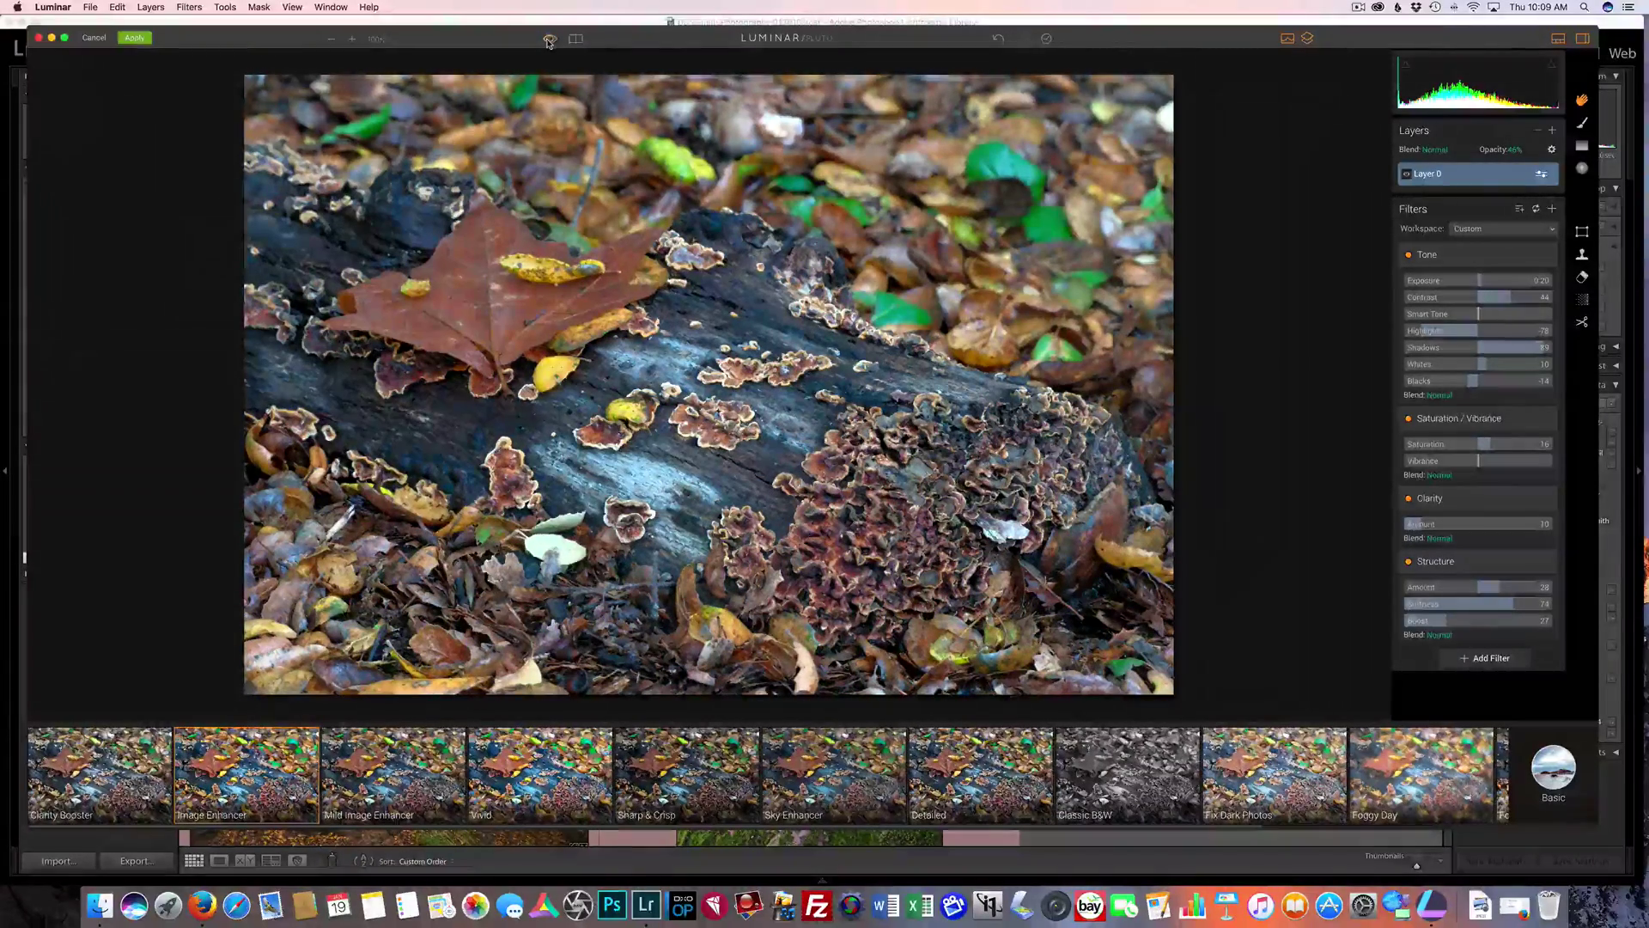
left_click(576, 39)
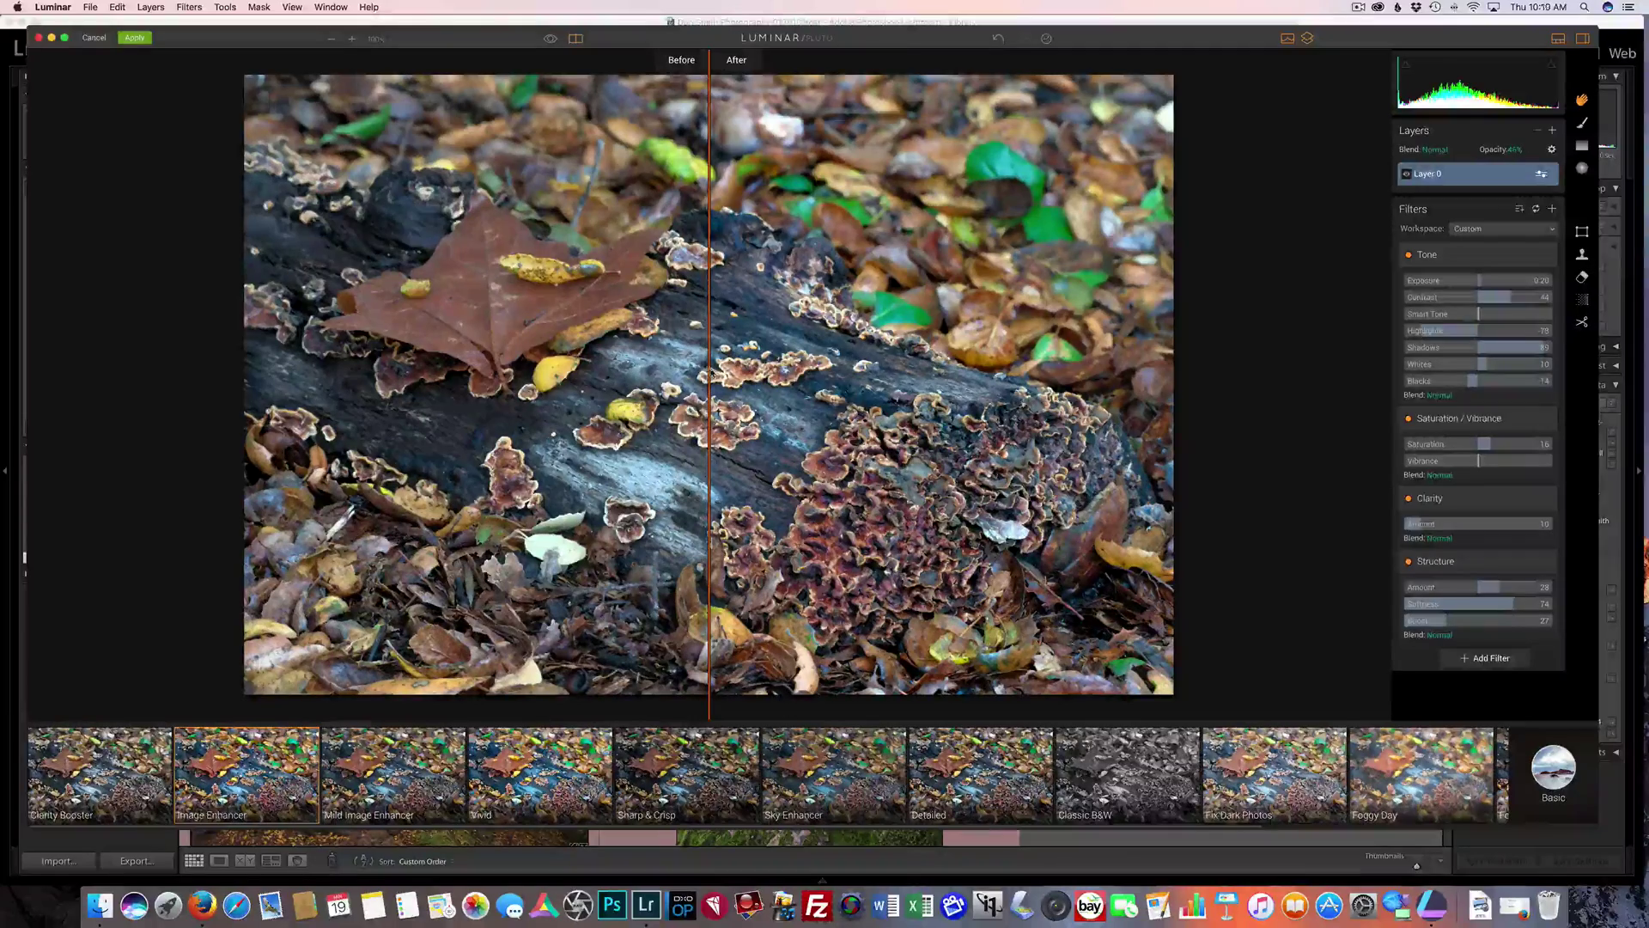
left_click_drag(711, 375, 677, 403)
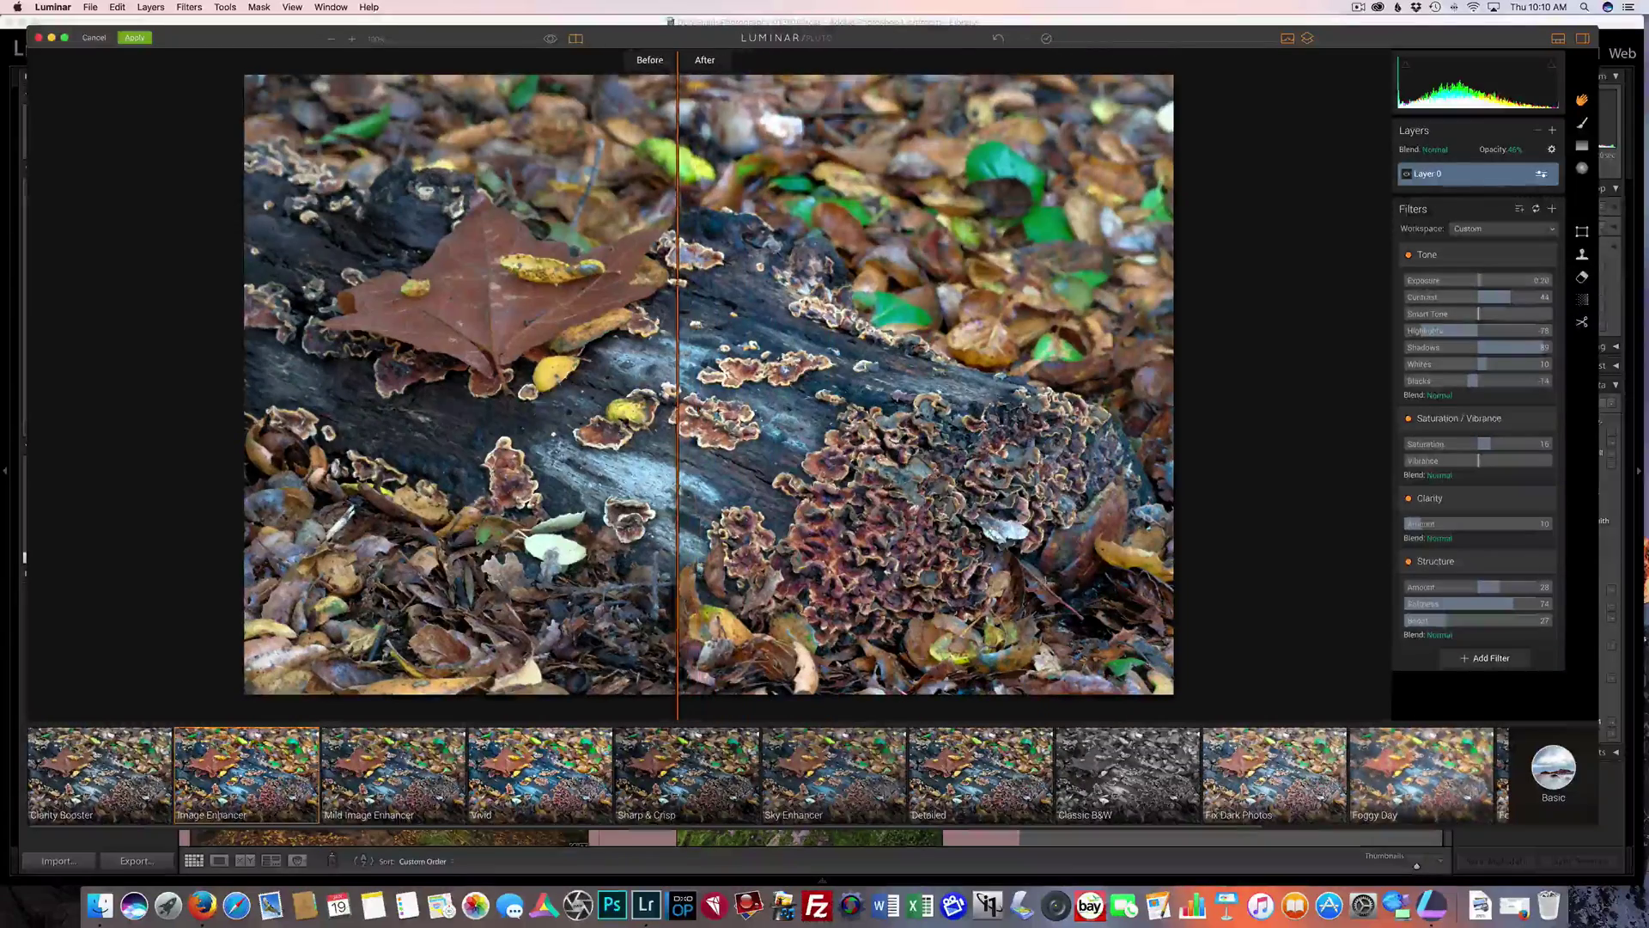
- Leave the Luminar editor and return to the photo grid of the Lightroom collection
left_click(93, 38)
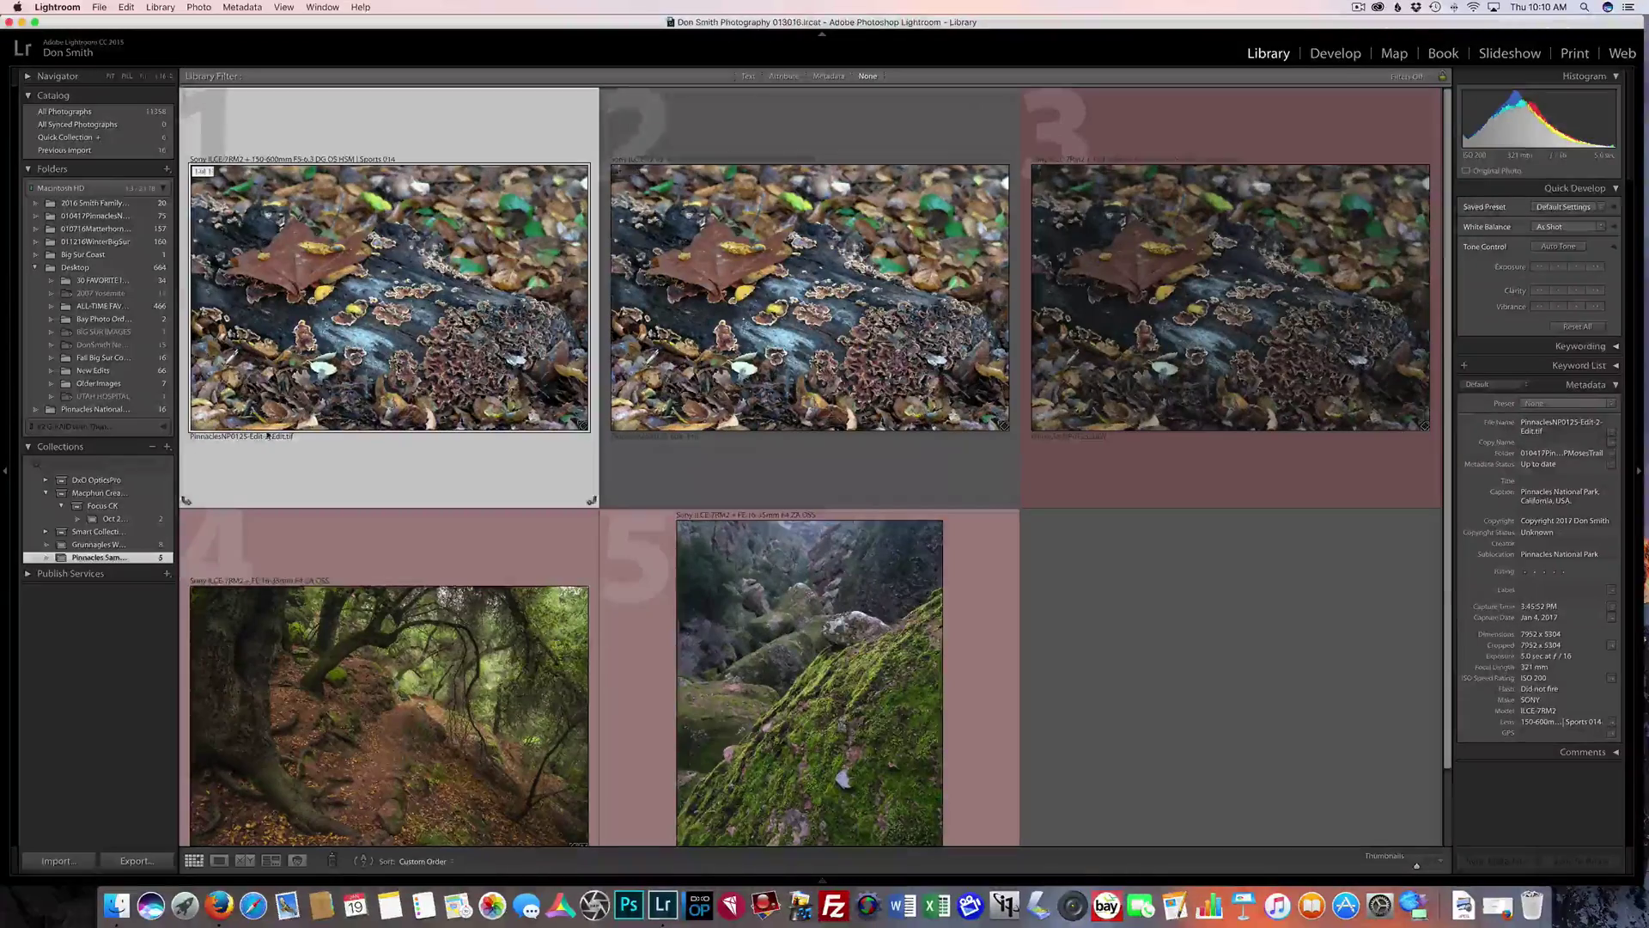
scroll(262, 461, "down", 2)
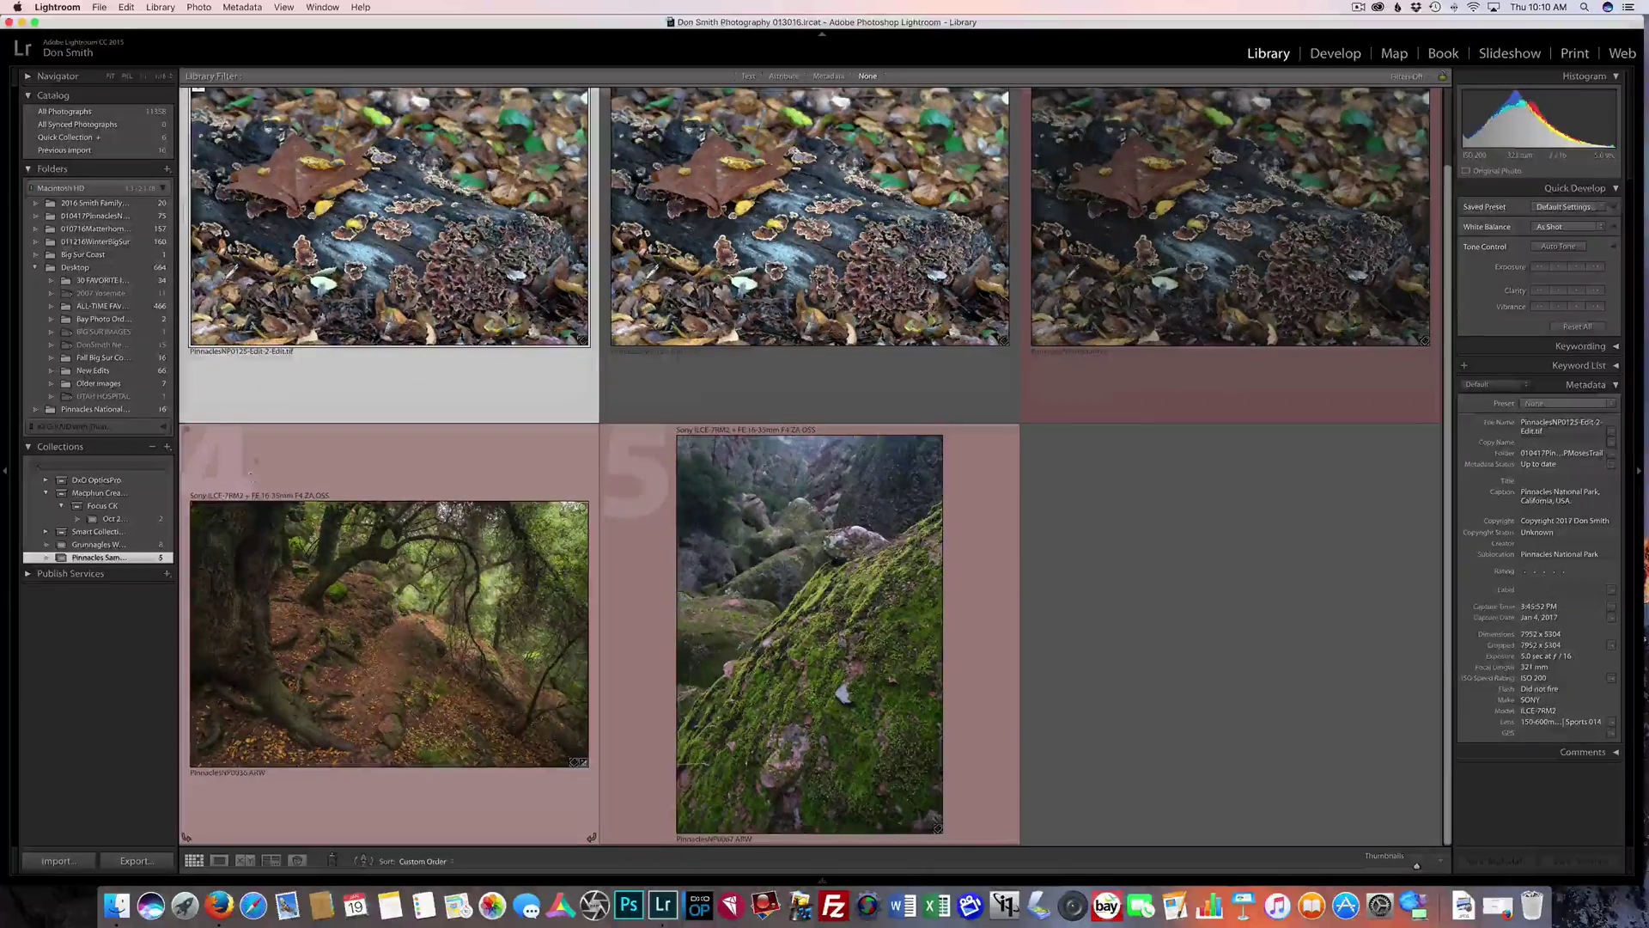
- Open the forest trail photo in Develop and set its Whites to -19 and Blacks to +13
double_click(399, 668)
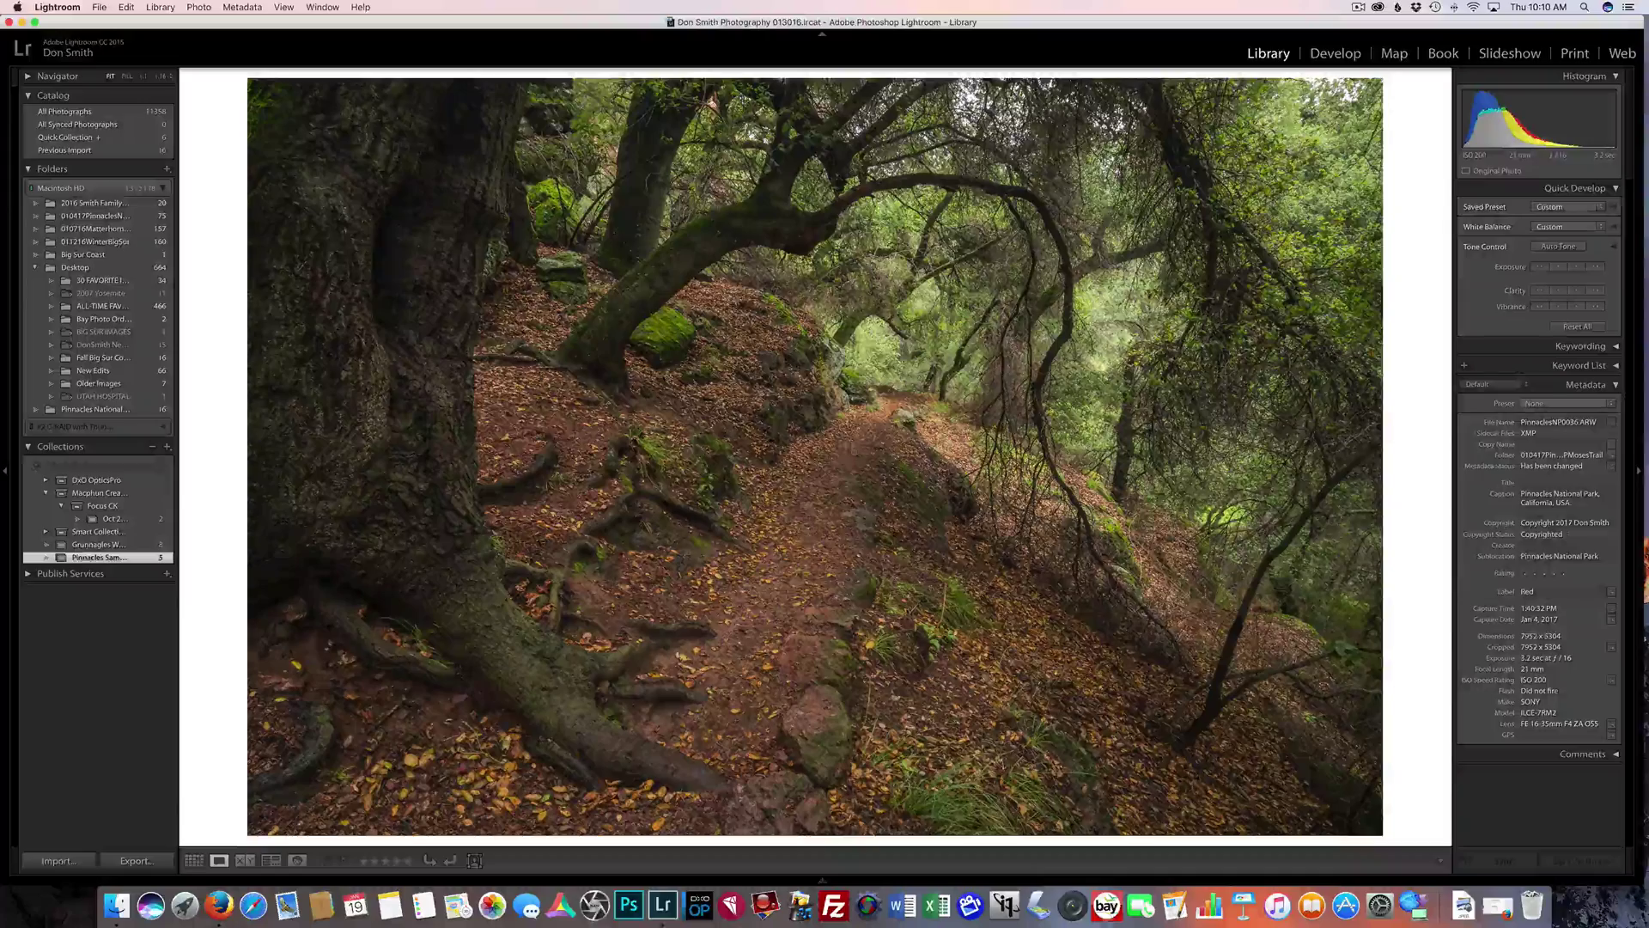
left_click(1350, 59)
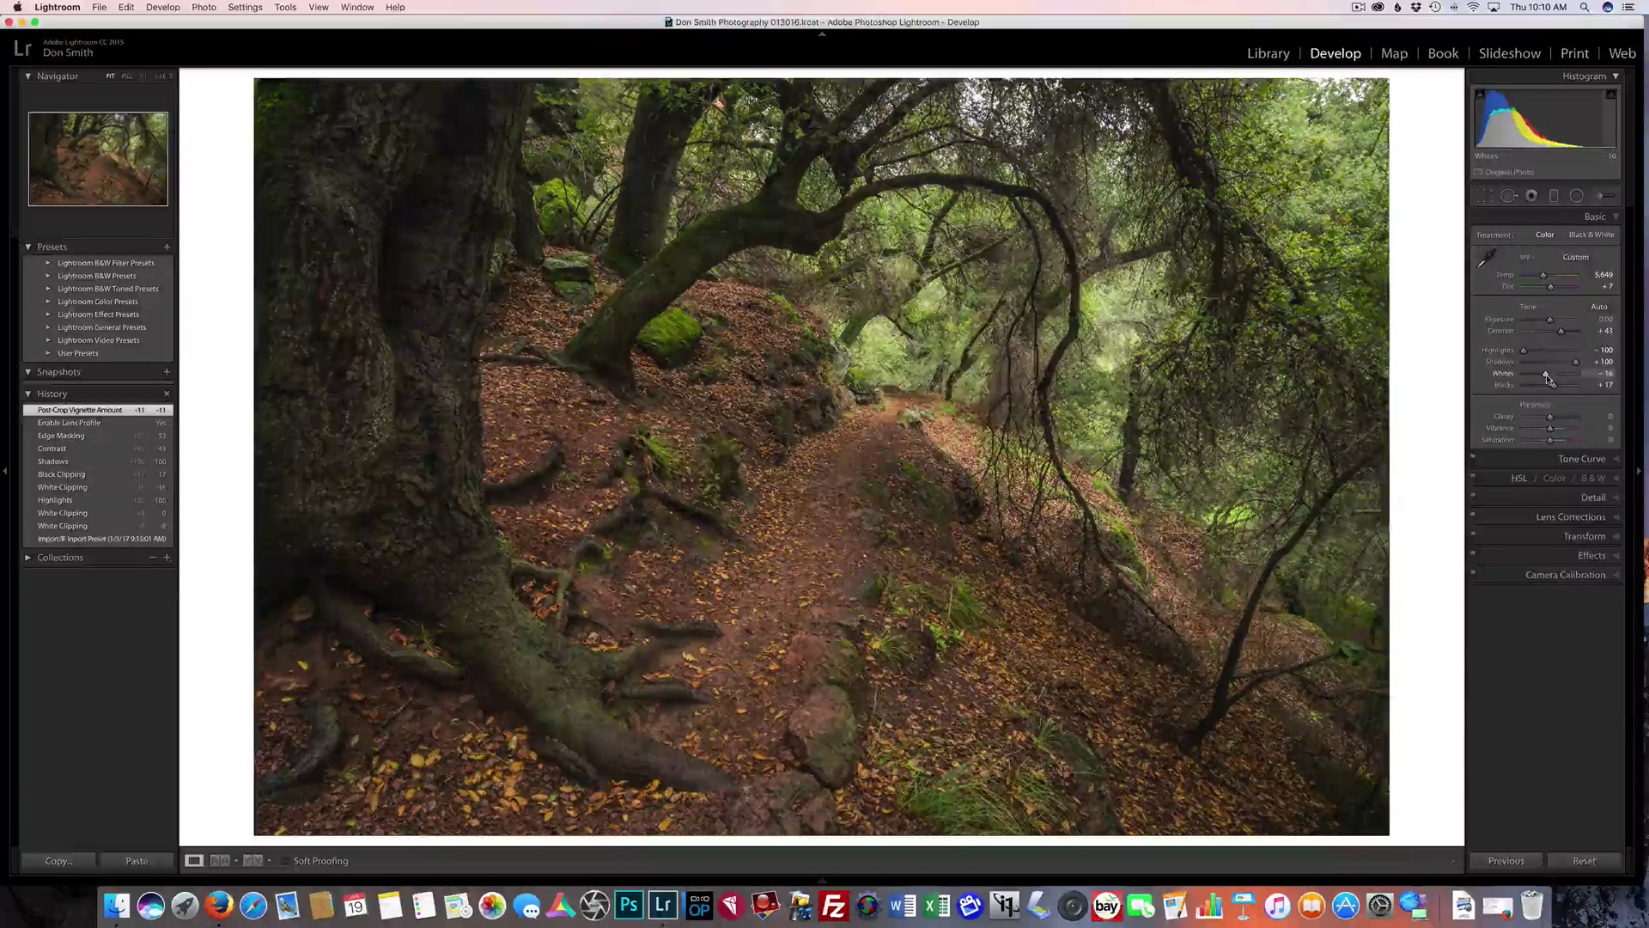
left_click_drag(1548, 378, 1546, 383)
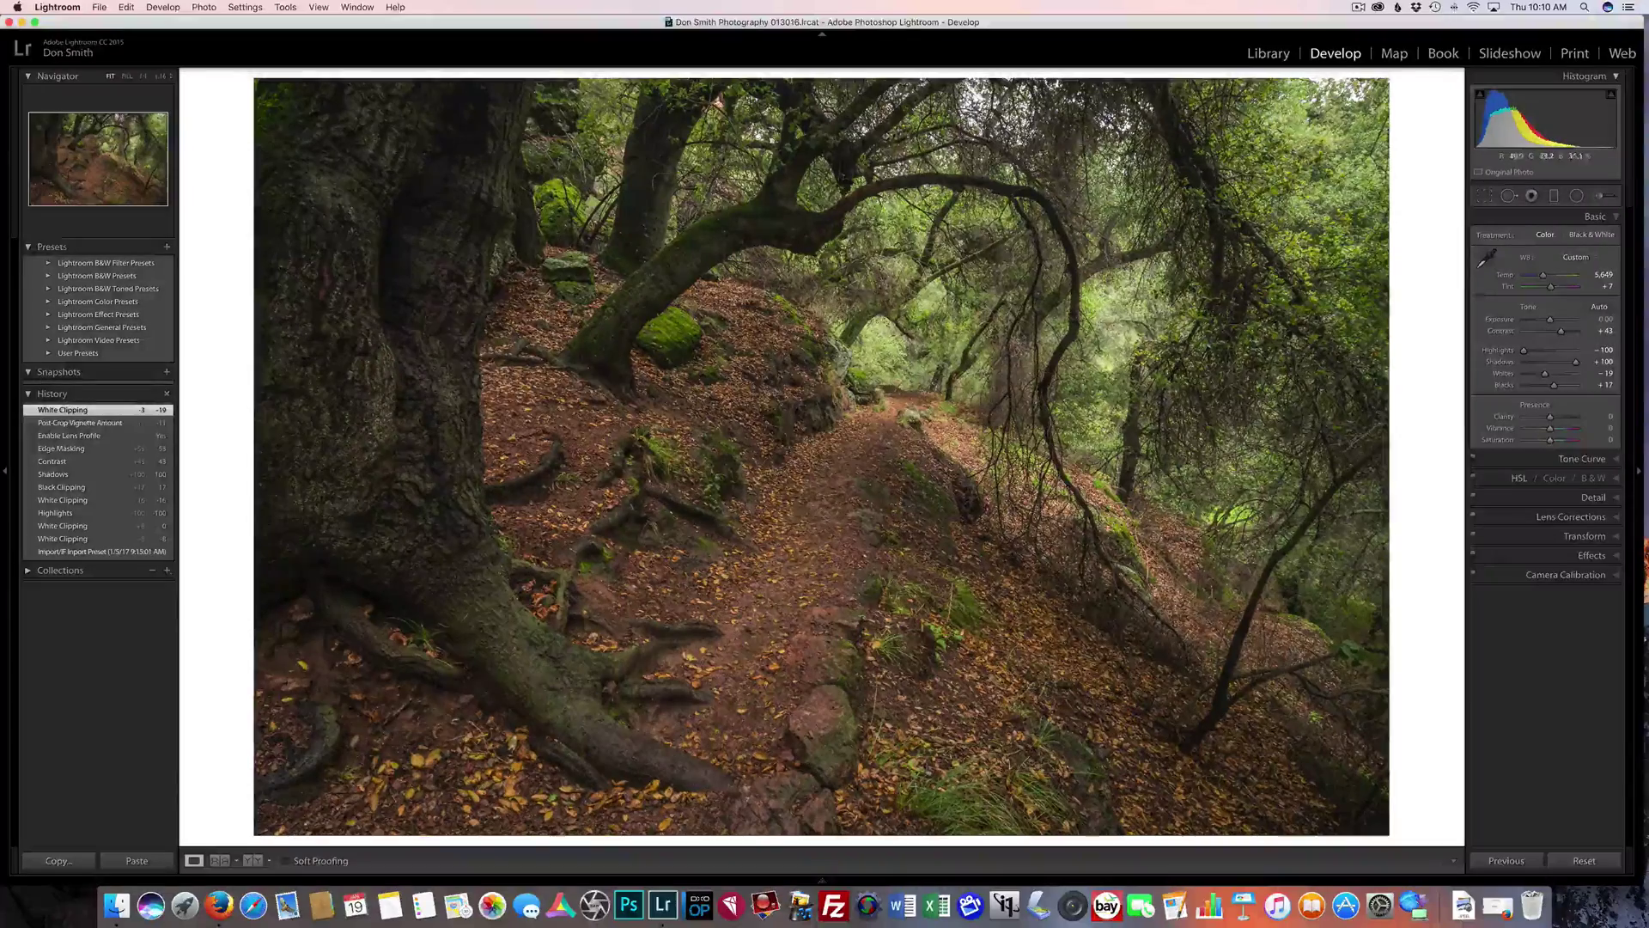
key("alt")
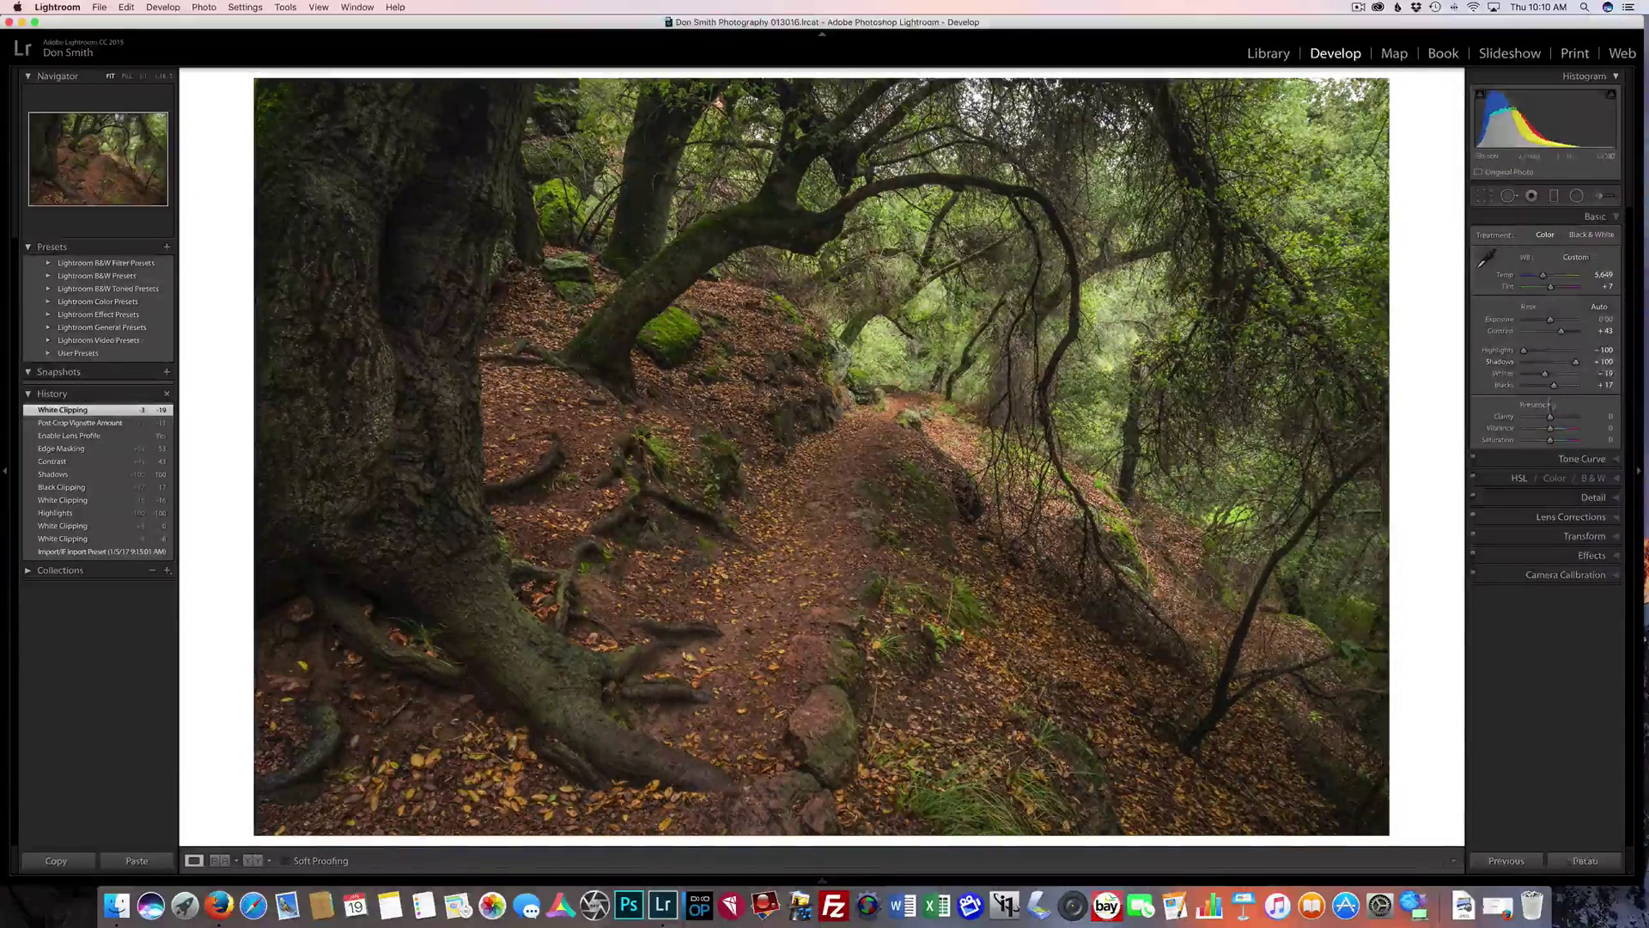
left_click_drag(1554, 385, 1553, 390)
- Send a copy of the trail photo with Lightroom adjustments to Perfectly Clear Complete
right_click(939, 396)
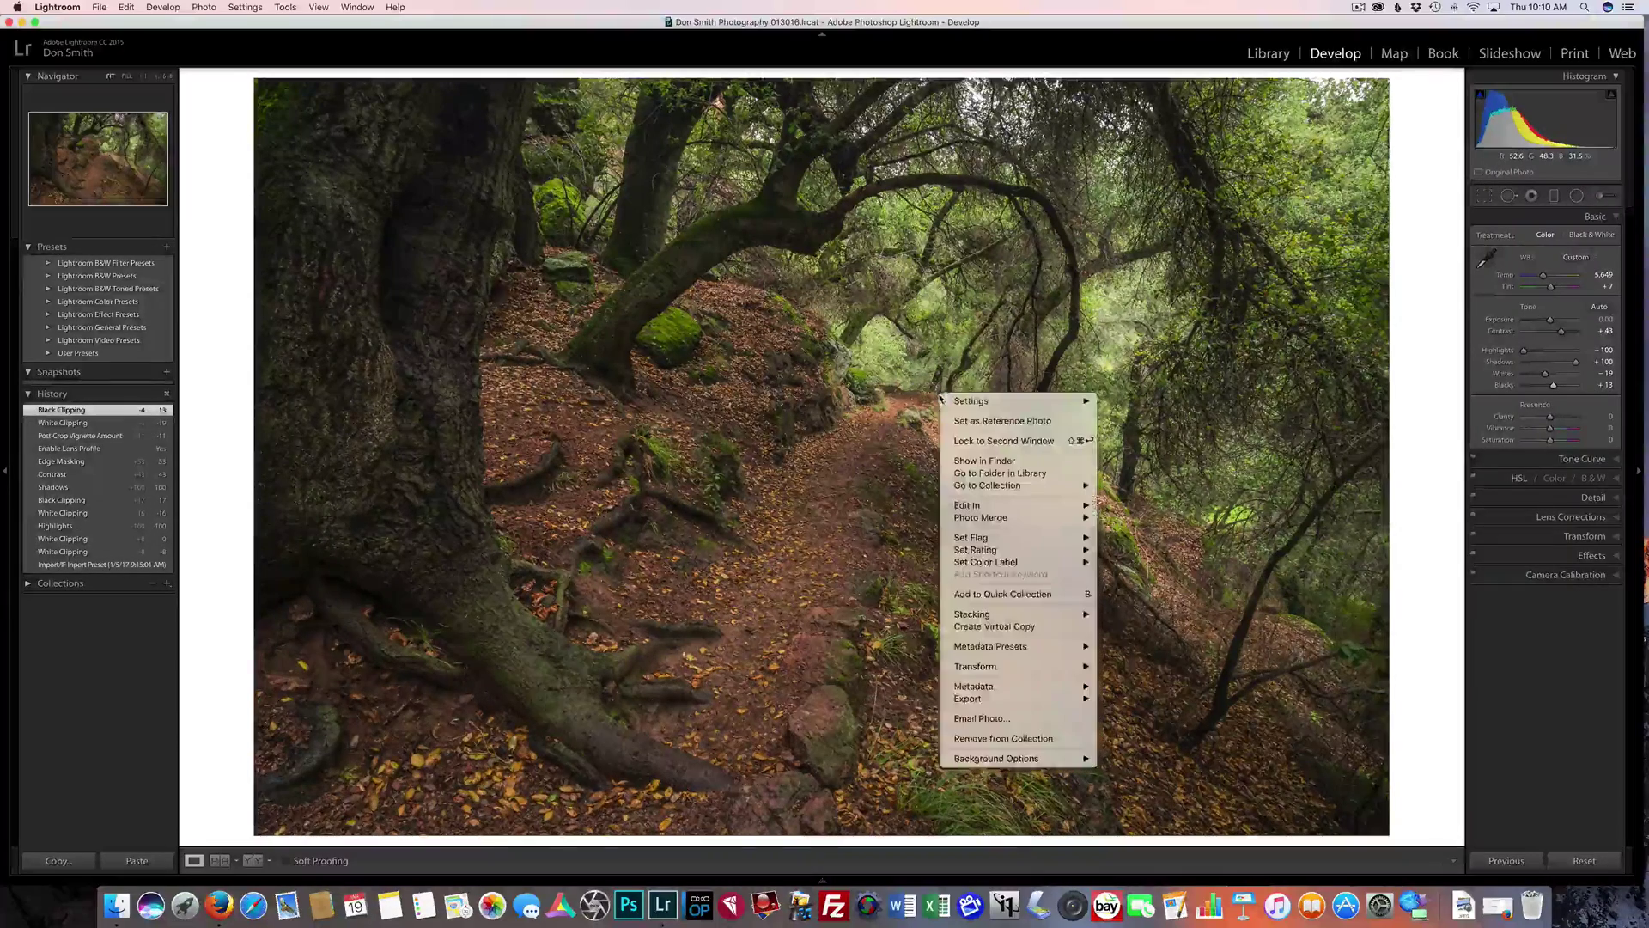
mouse_move(997, 505)
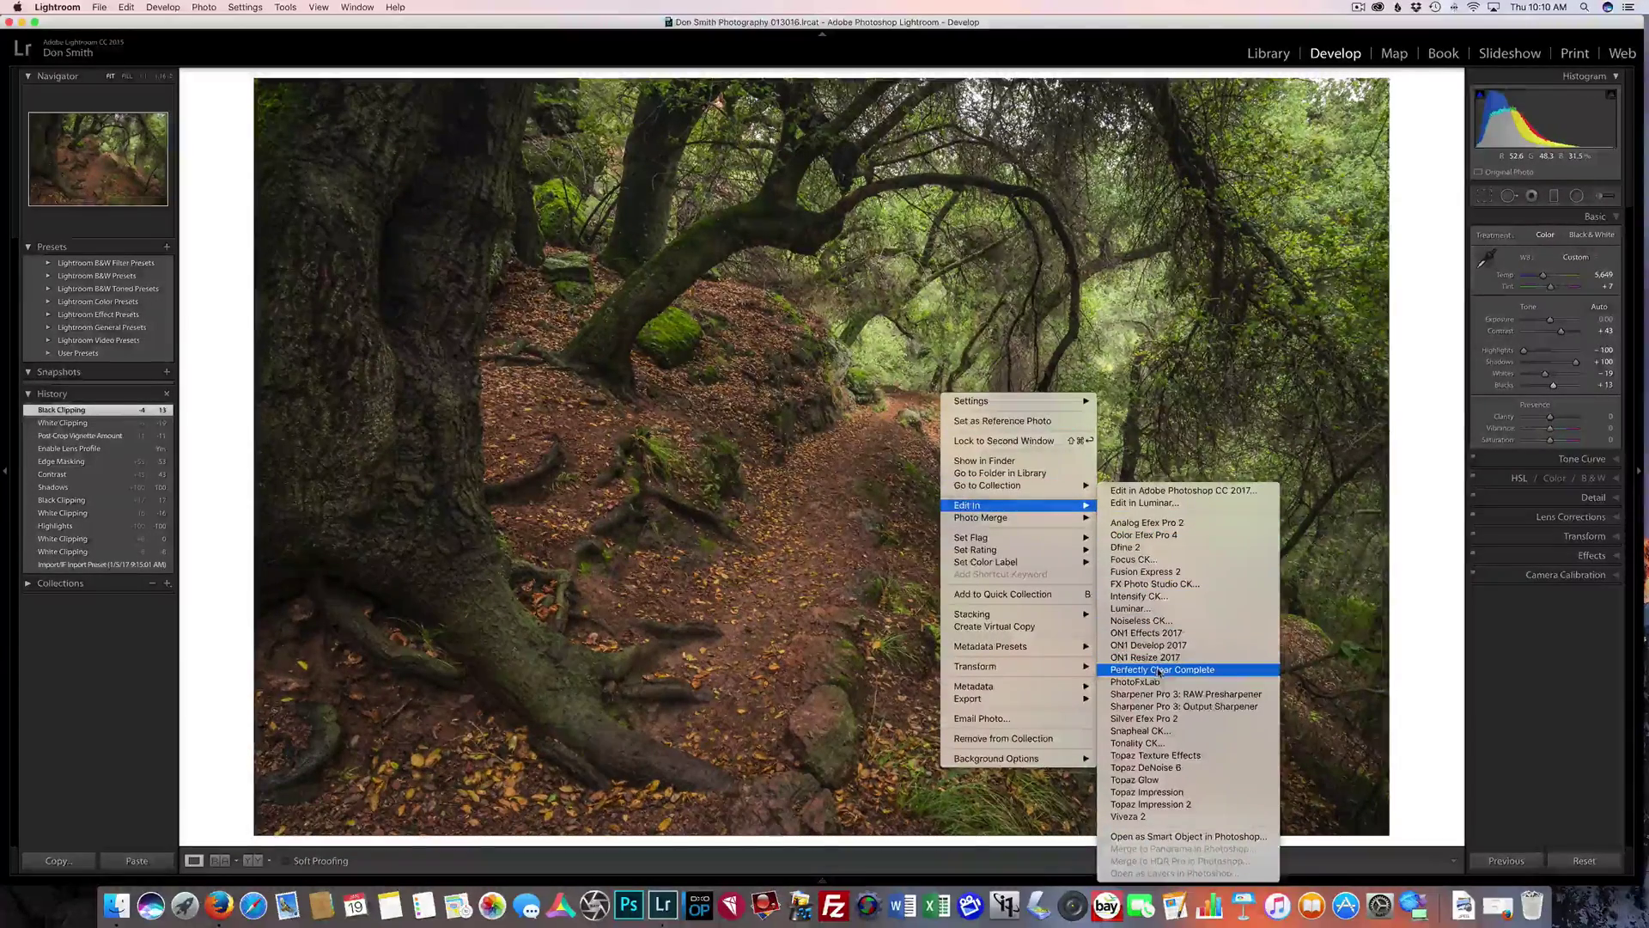
left_click(633, 632)
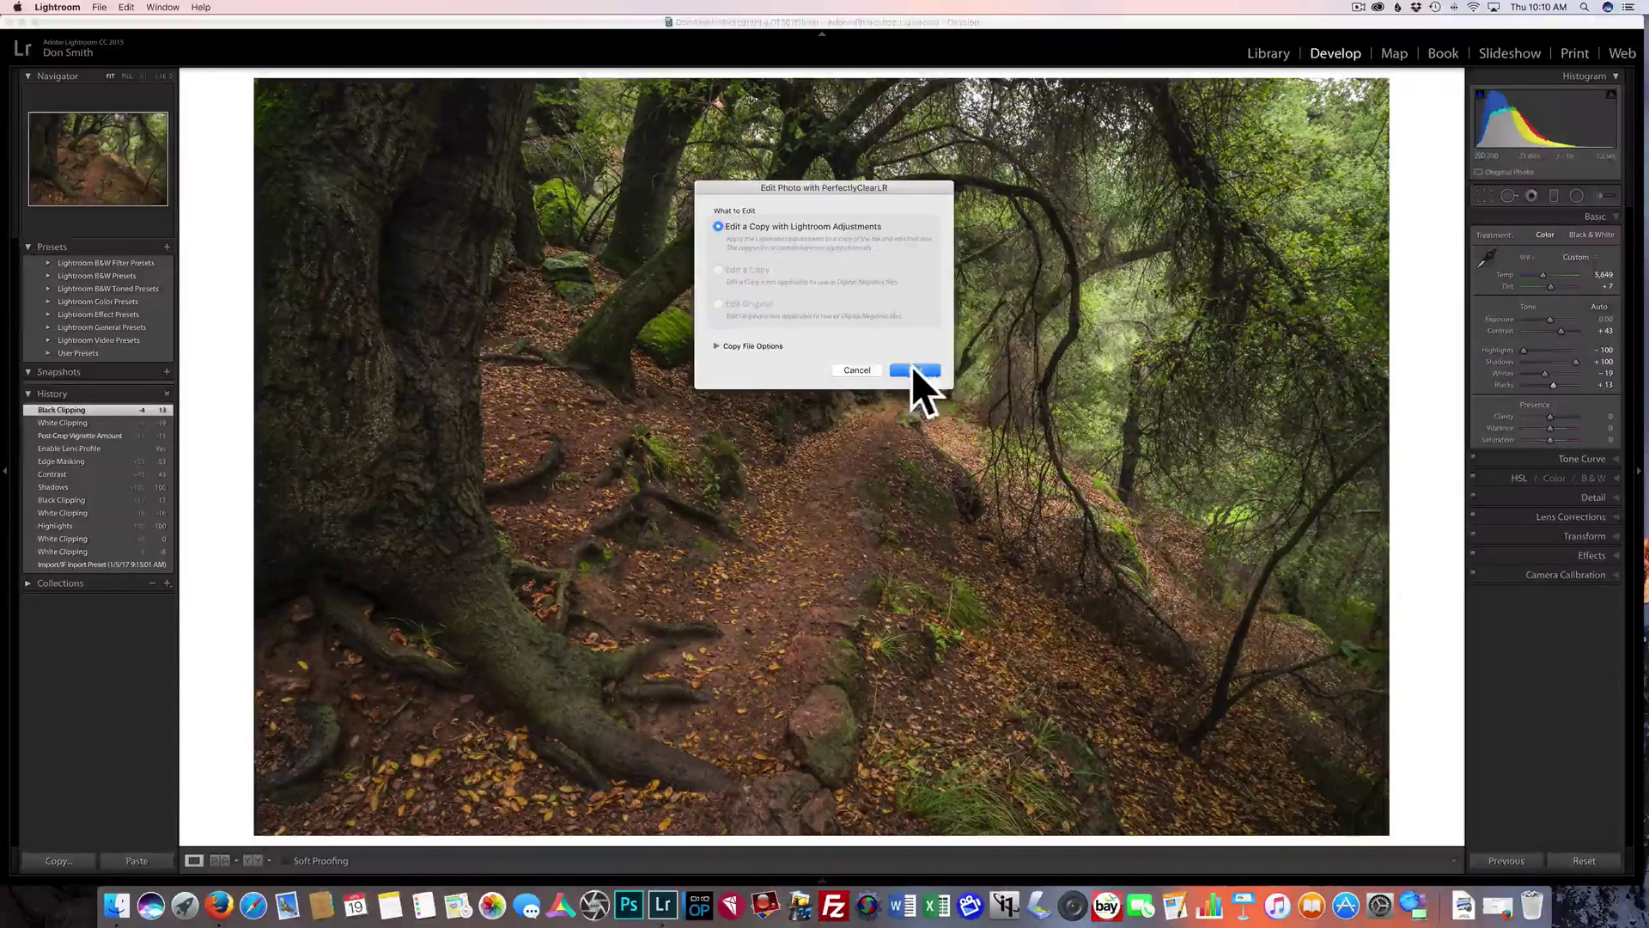
left_click(917, 369)
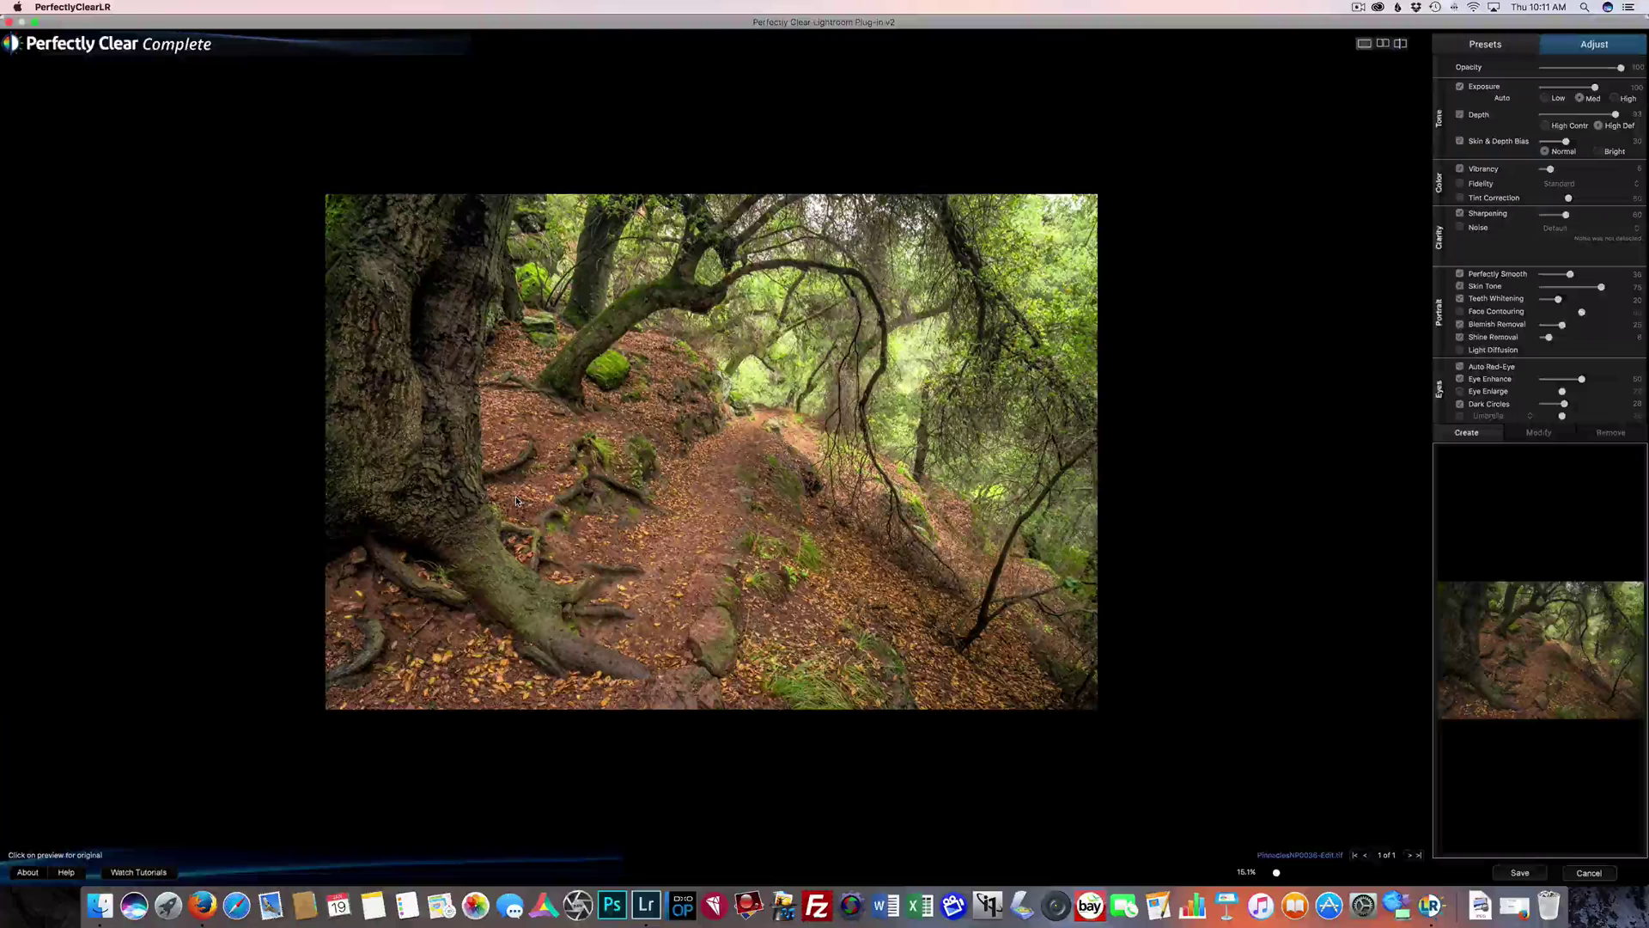
- Show the presets and compare the original trail photo with the Details result in split and side-by-side views, returning to the full preview
left_click(1493, 44)
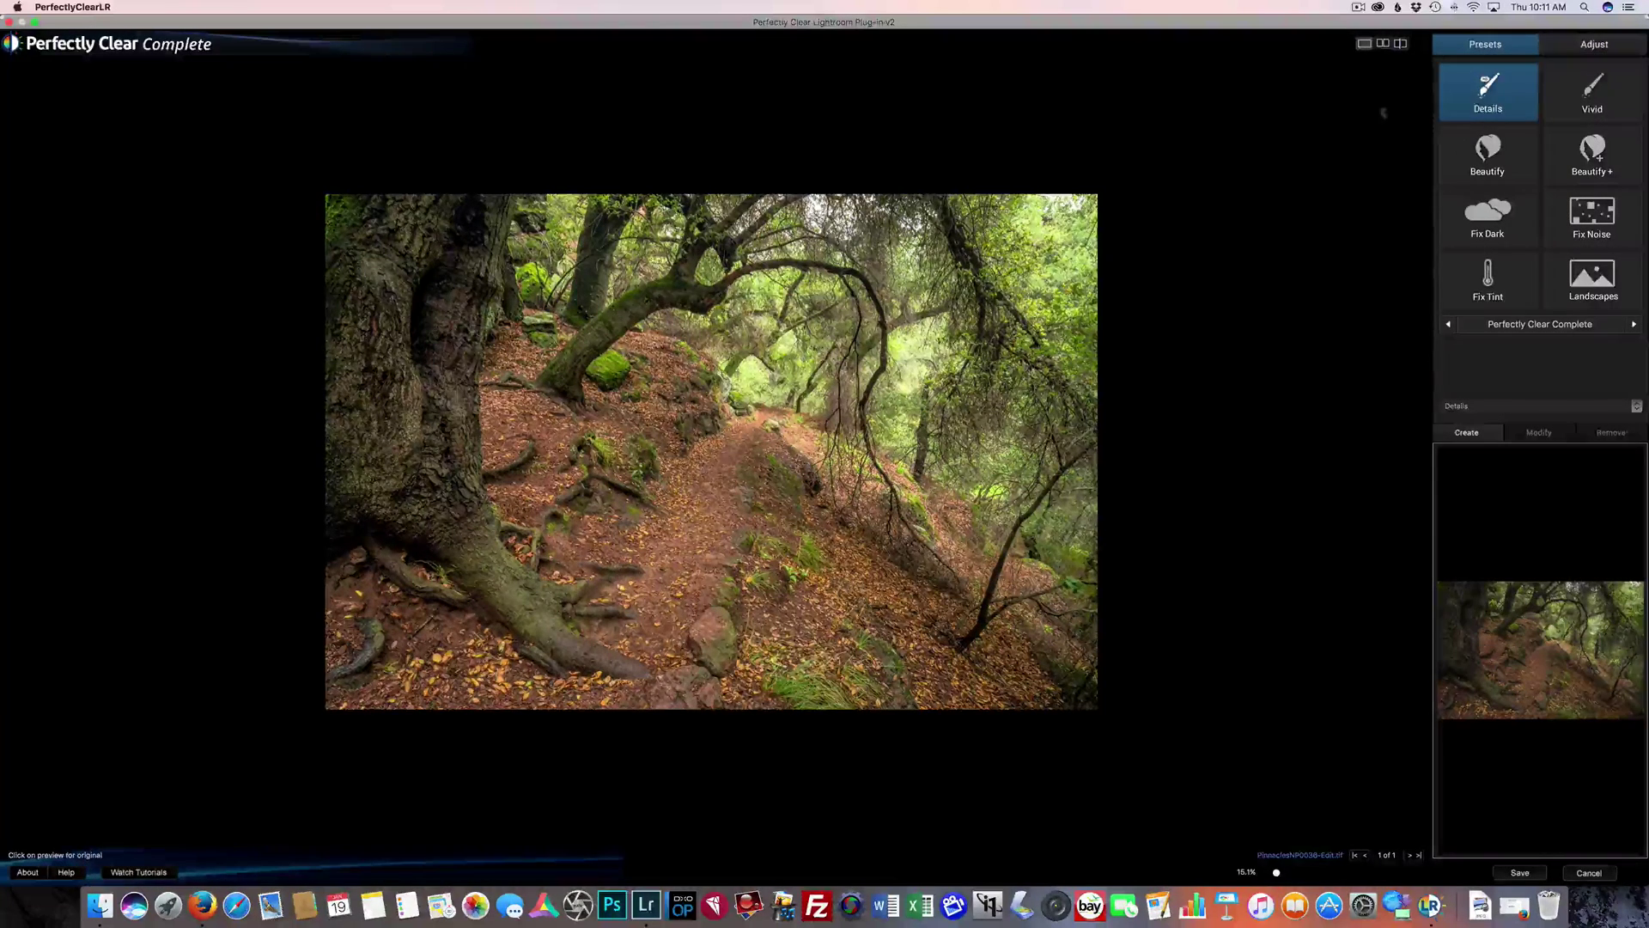
left_click(1402, 43)
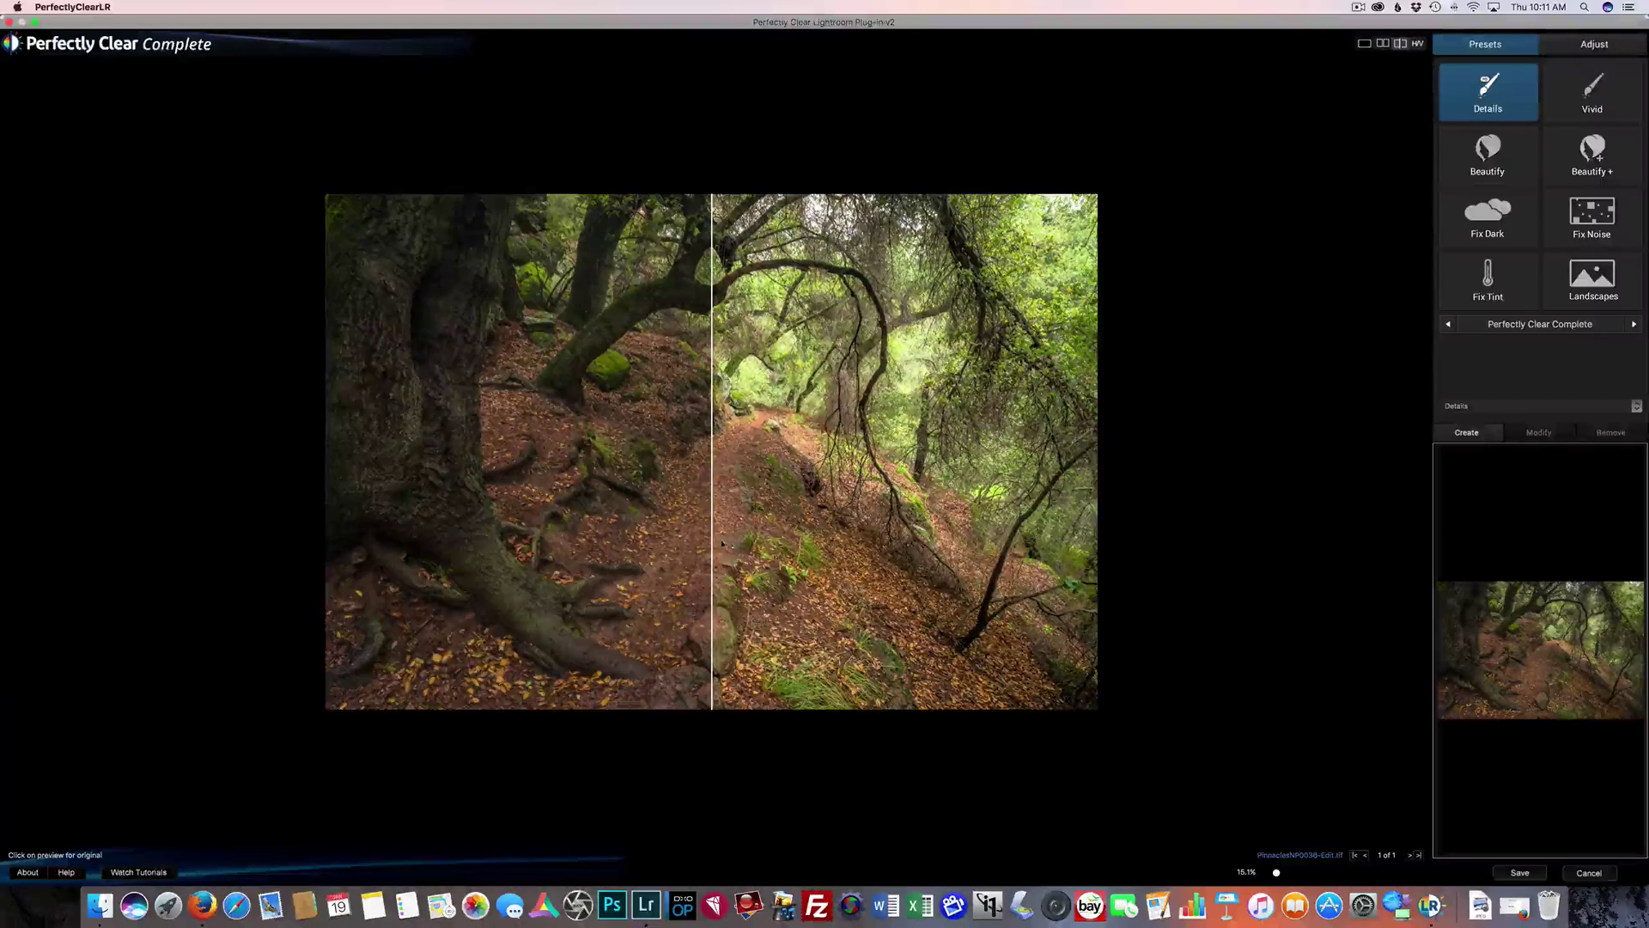
left_click_drag(714, 537, 769, 554)
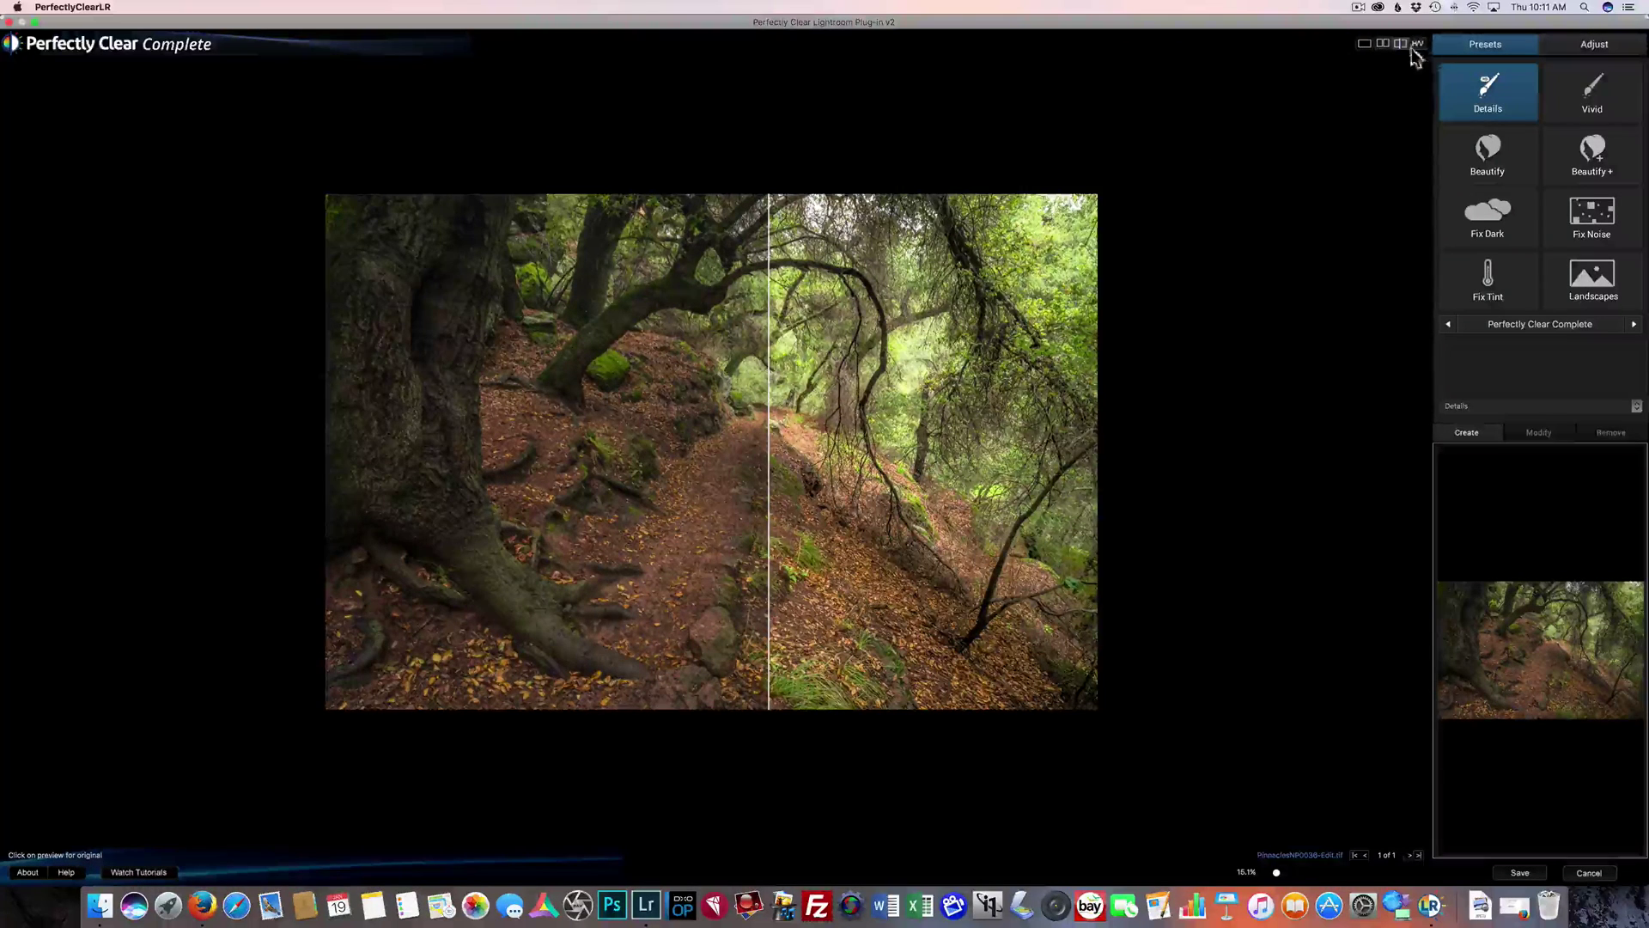
left_click(1367, 45)
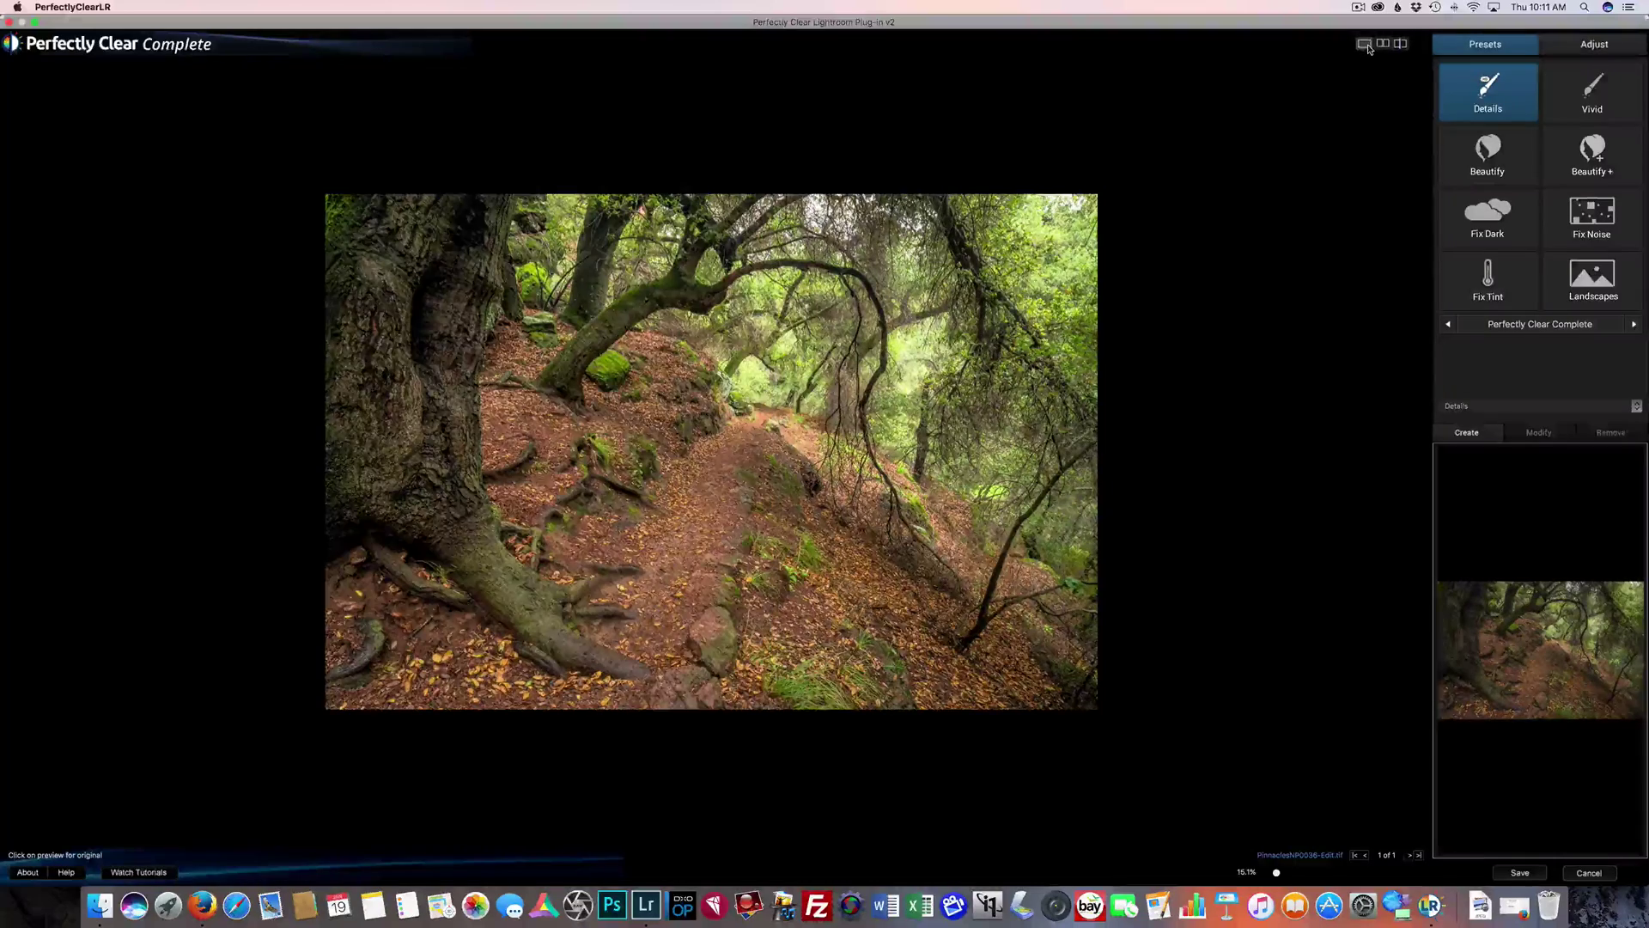
left_click(1383, 44)
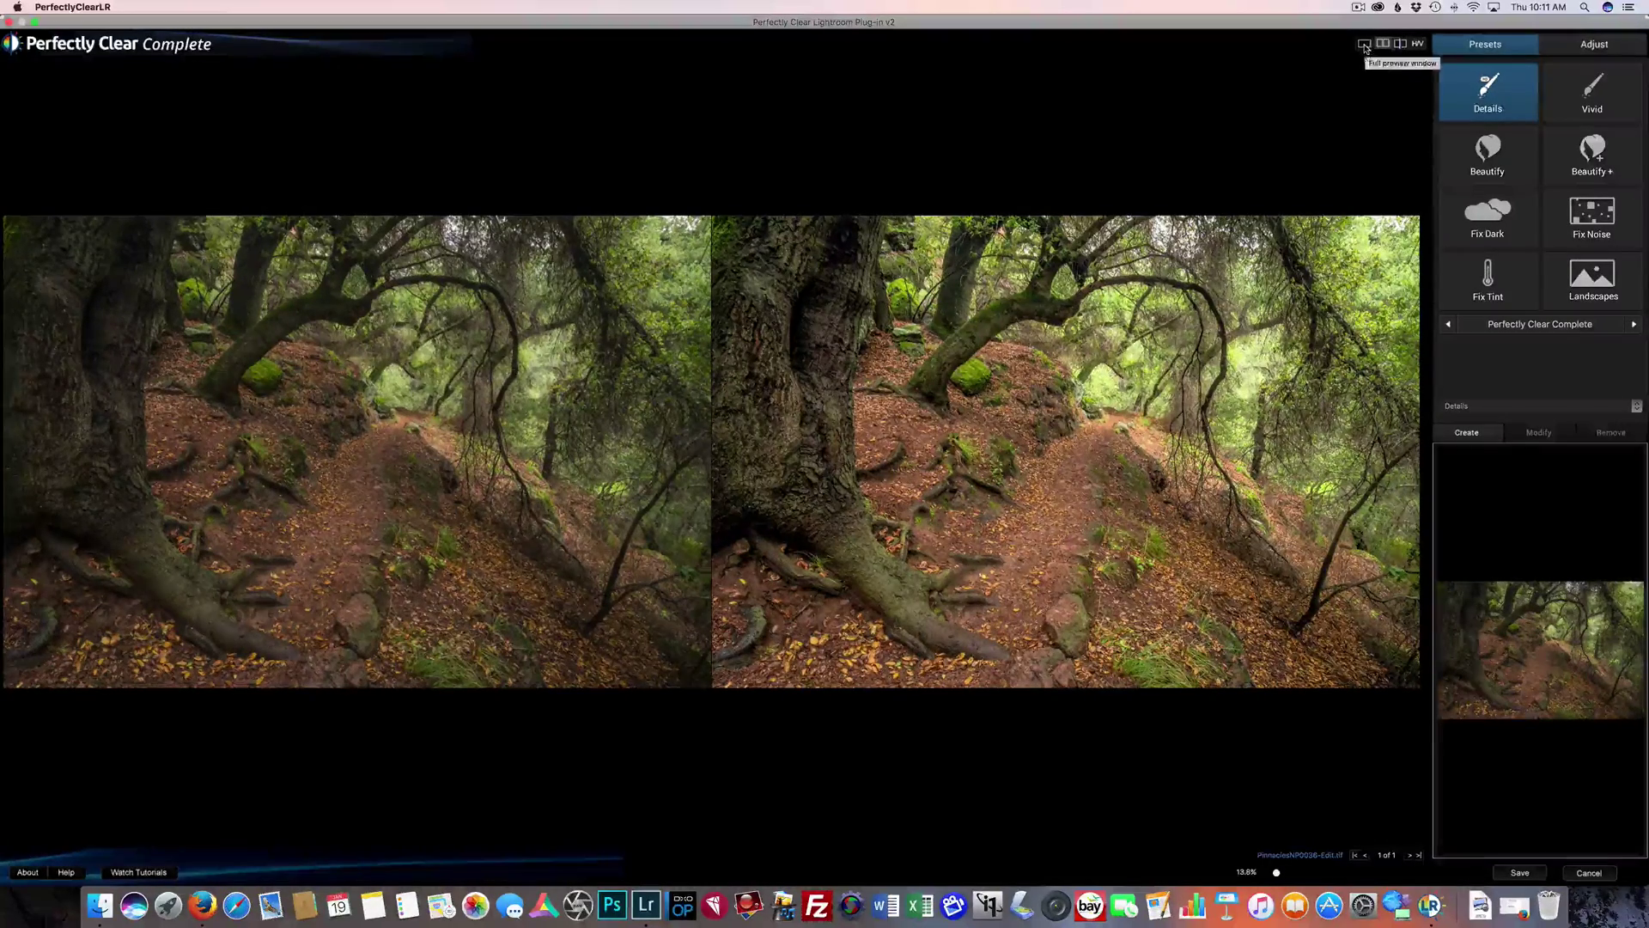
left_click(1364, 44)
- Check the overall Opacity adjustment and cancel the Perfectly Clear edit of the trail photo
left_click(1597, 44)
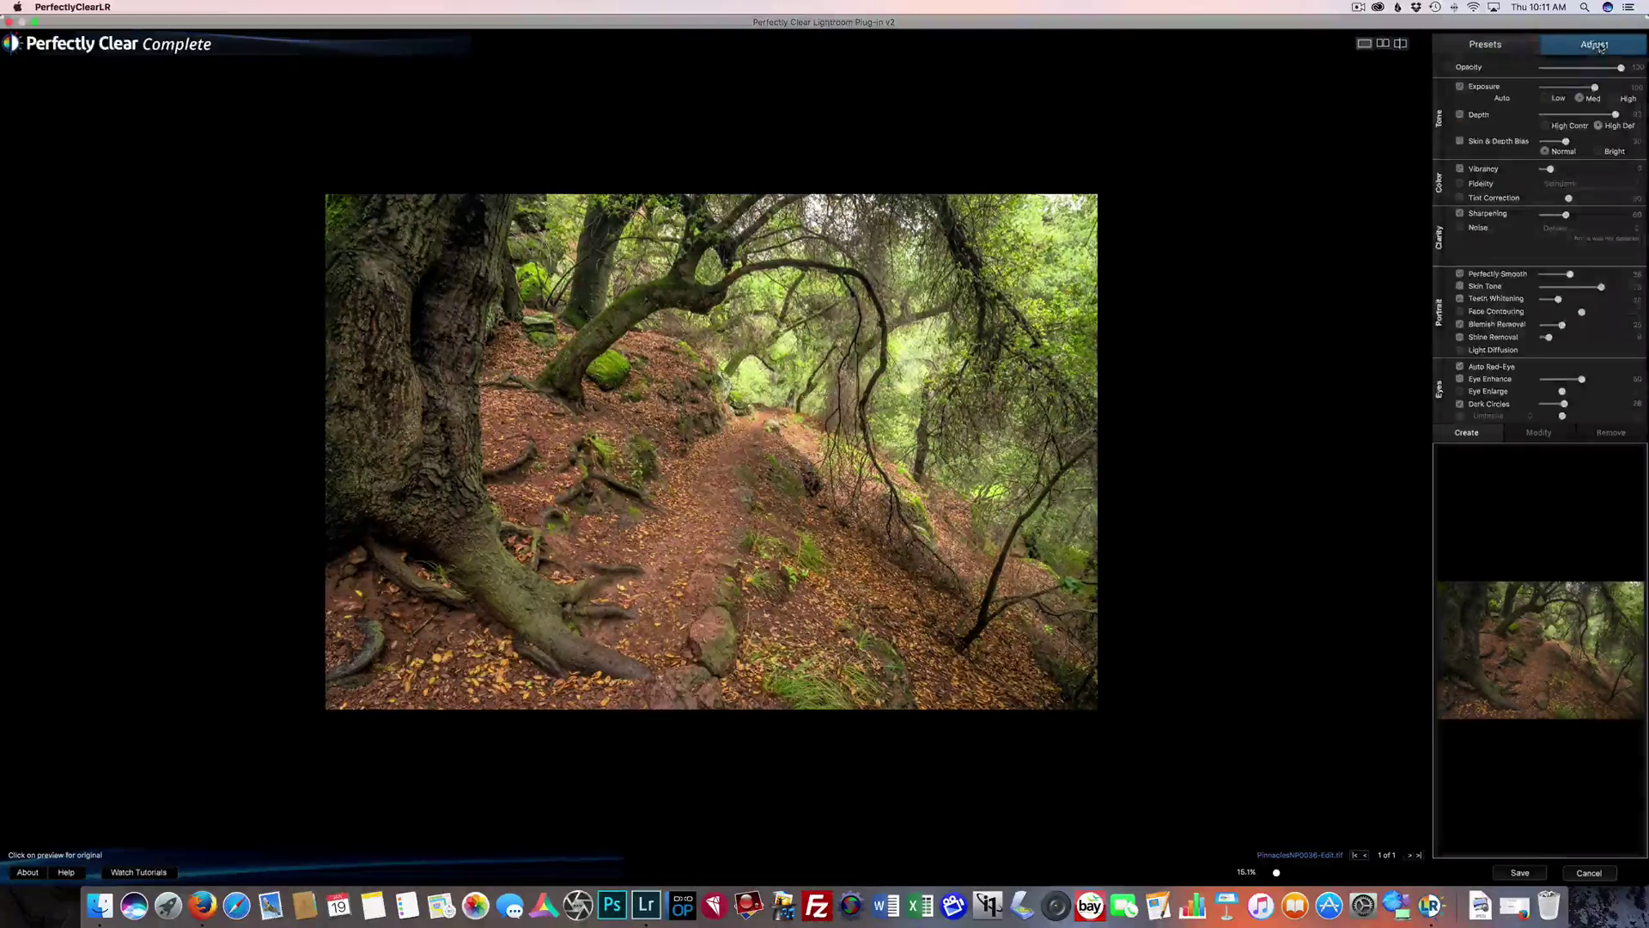
mouse_move(1622, 69)
left_mouse_down()
mouse_move(1543, 70)
mouse_move(1623, 72)
left_mouse_up()
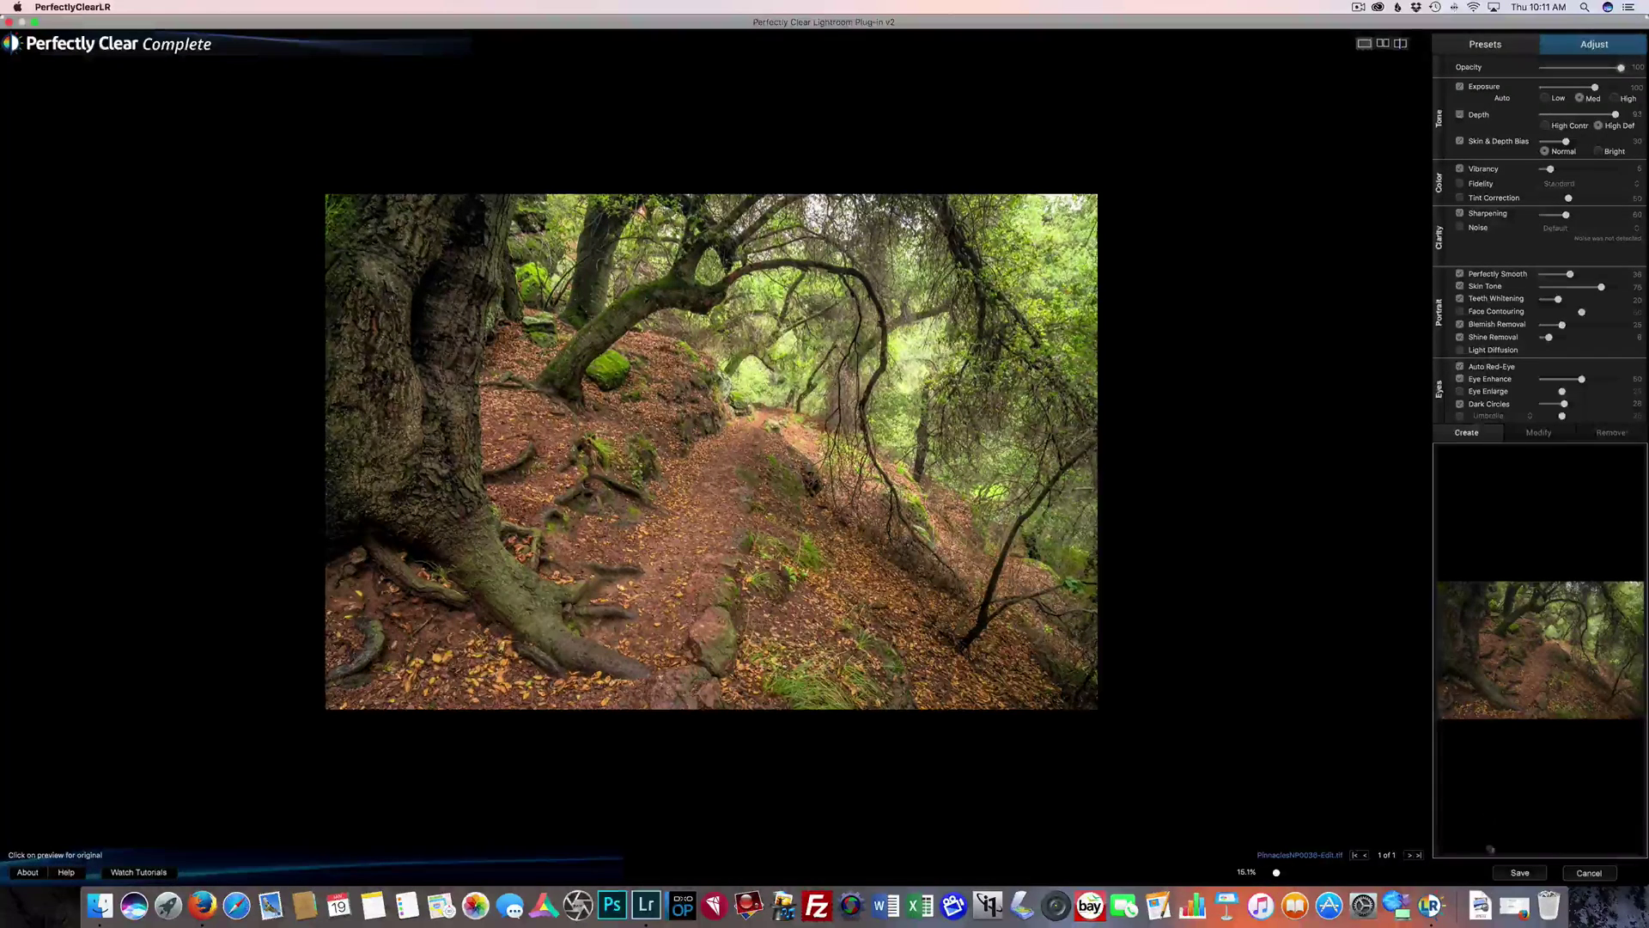
left_click(1590, 872)
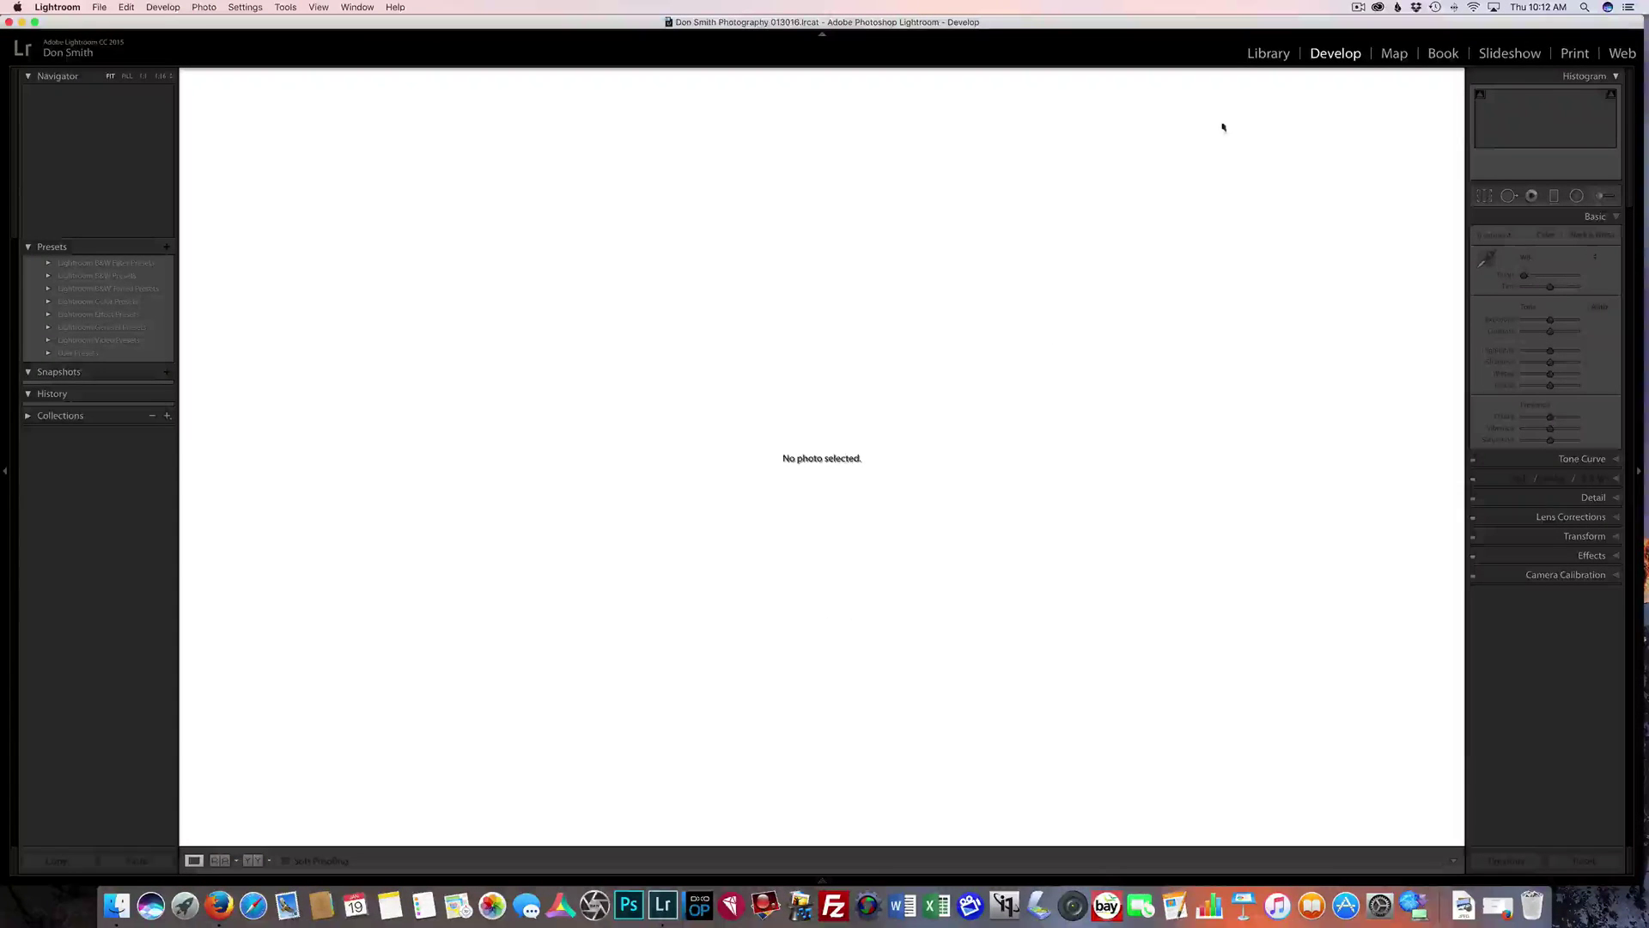
- Return to the Library grid and open the mossy hillside photo in Develop
left_click(1271, 53)
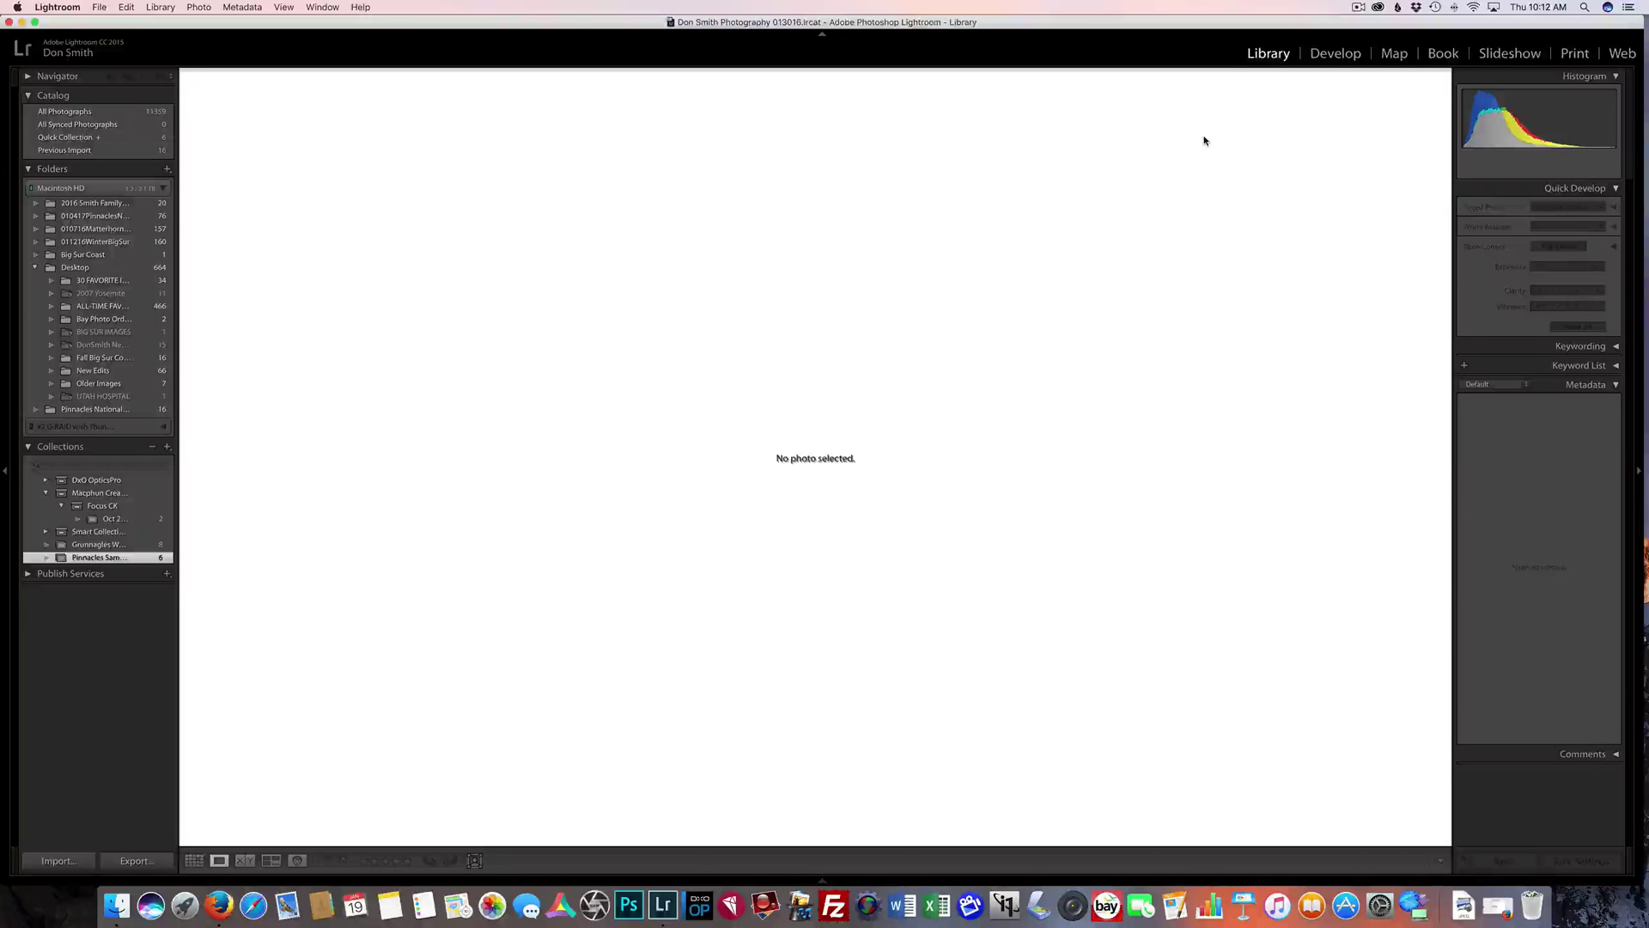
key("g")
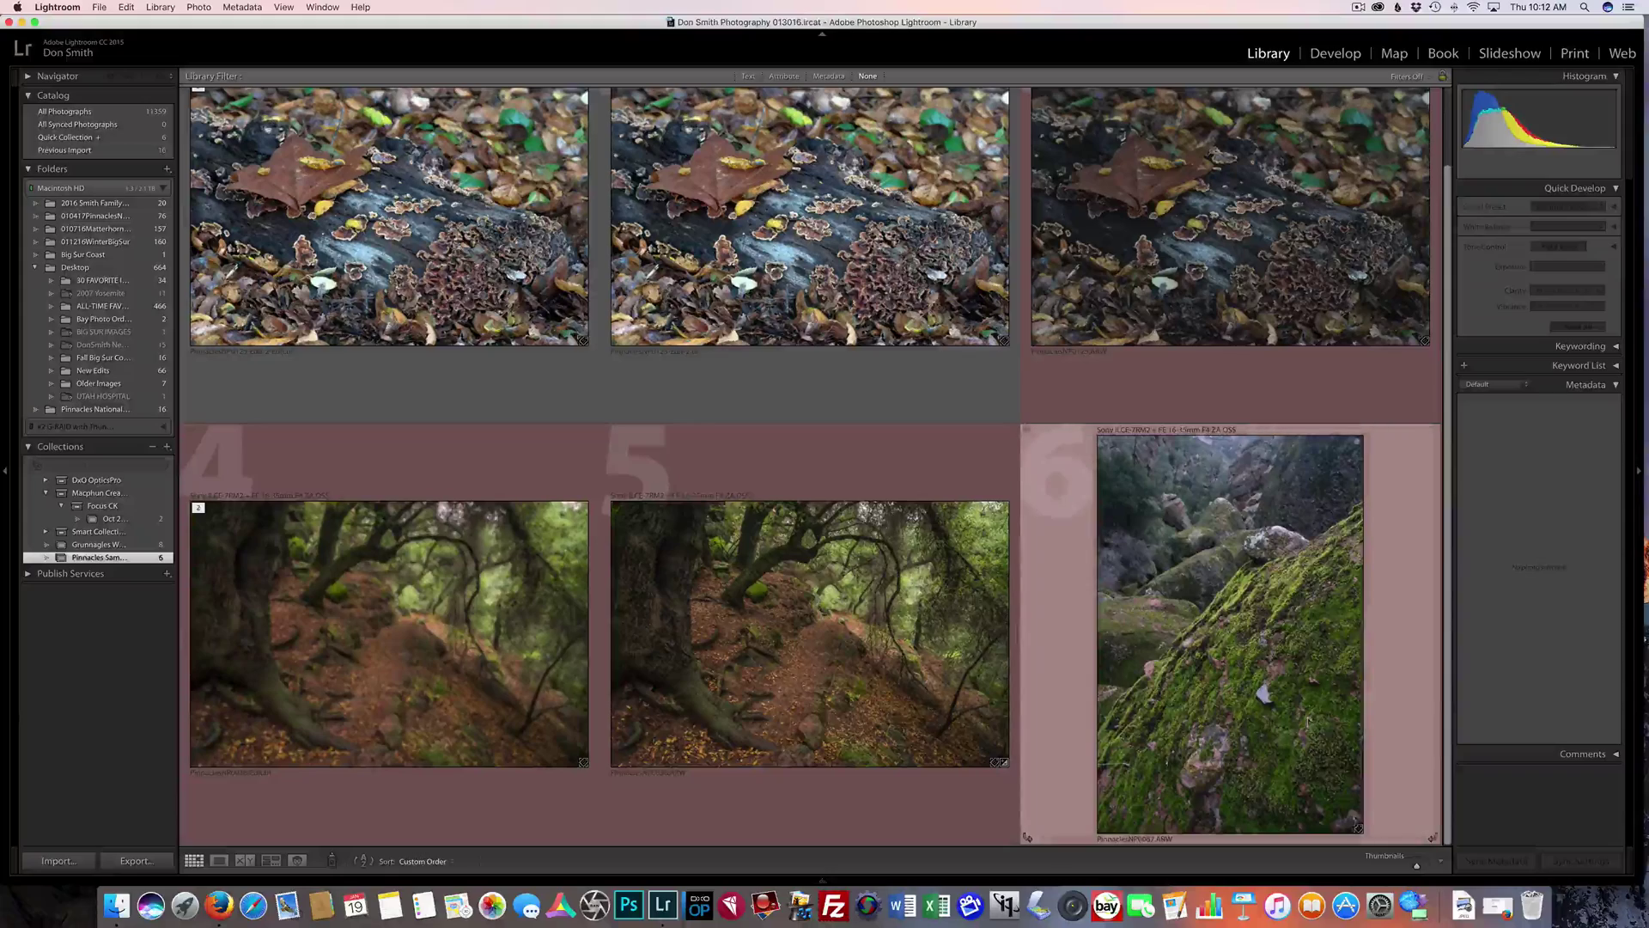
left_click(1289, 712)
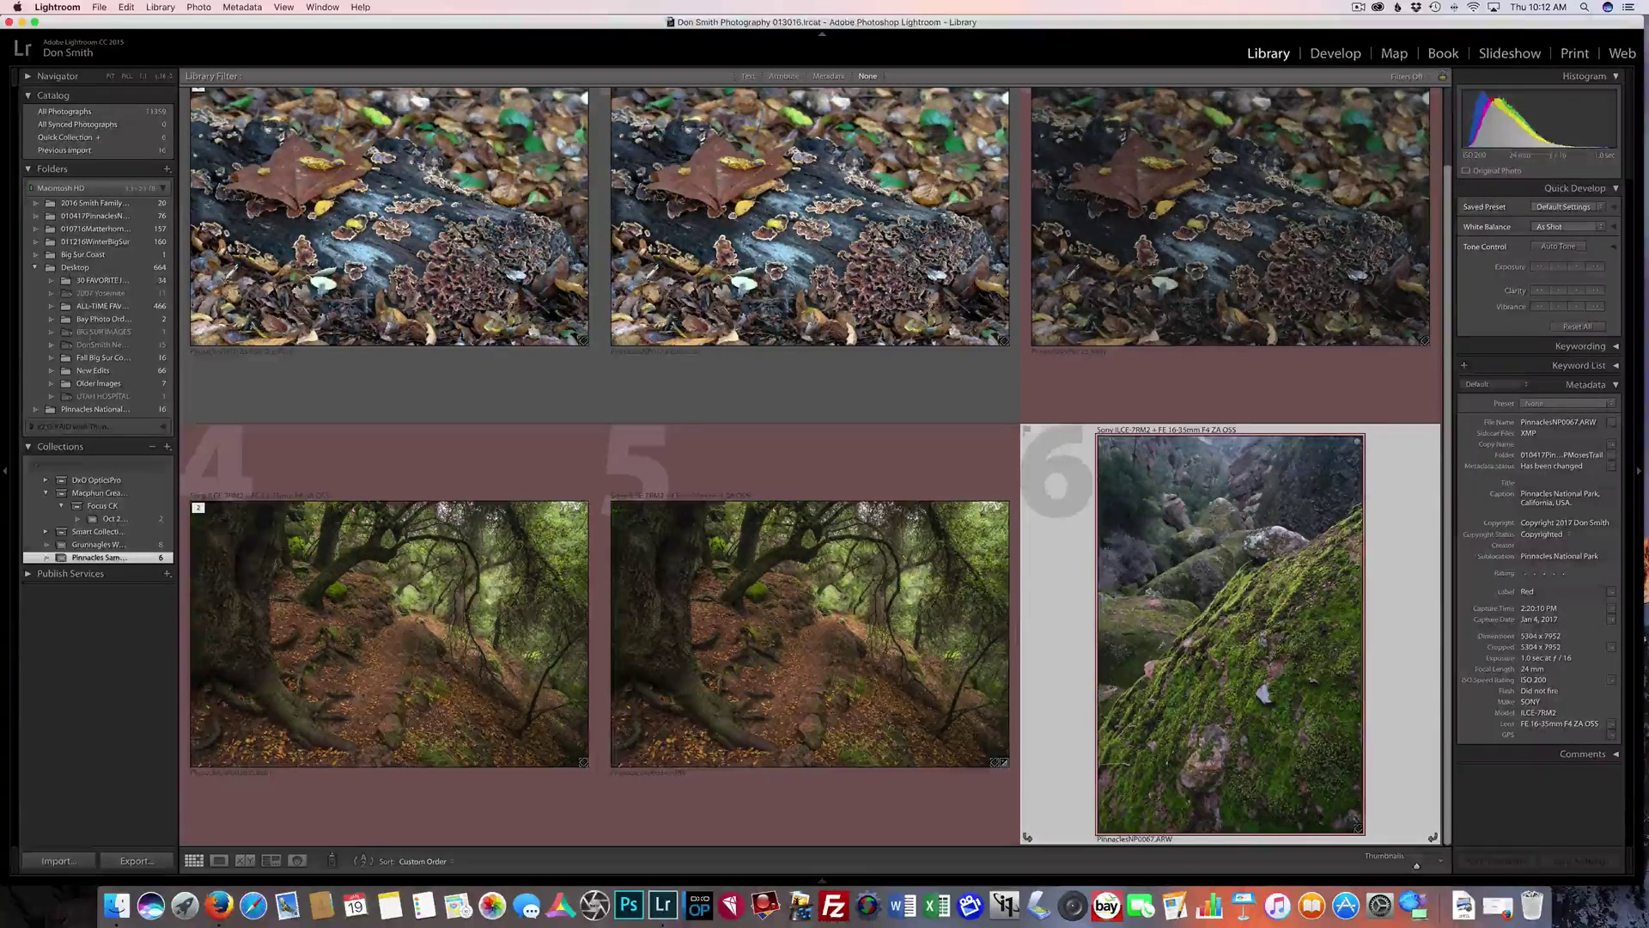
left_click(1336, 53)
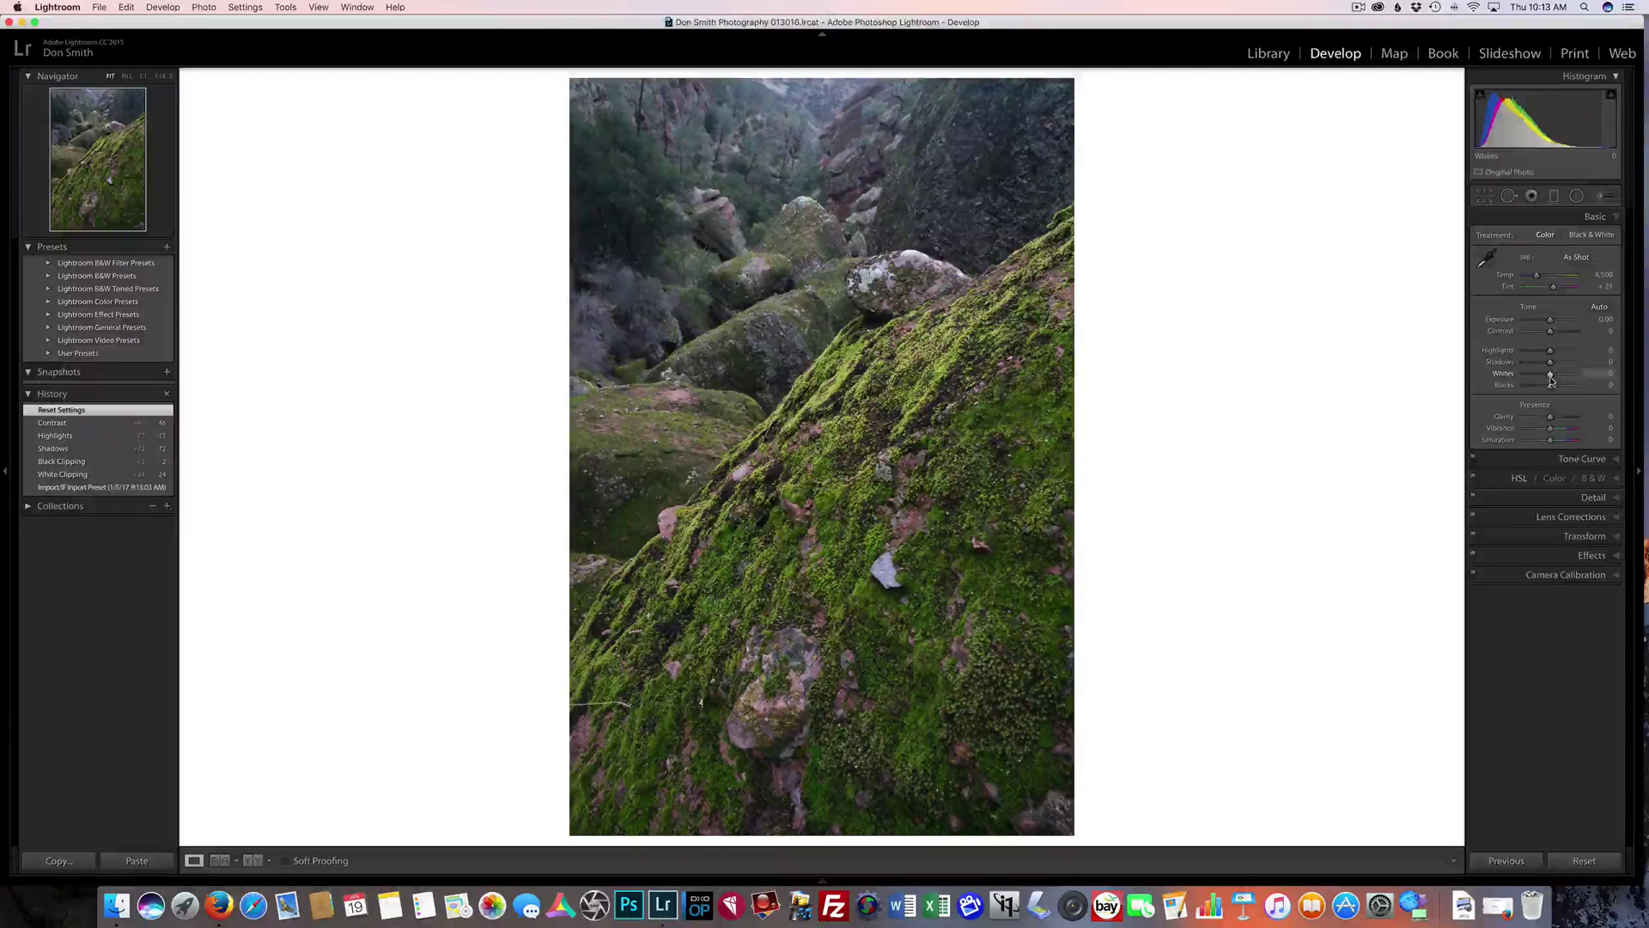
- Set the mossy hillside photo's Whites to +28, Blacks to -5, Shadows to +100 and Contrast to +8
left_click(1550, 379, "alt")
left_click_drag(1550, 379, 1587, 364)
left_click(1551, 387, "alt")
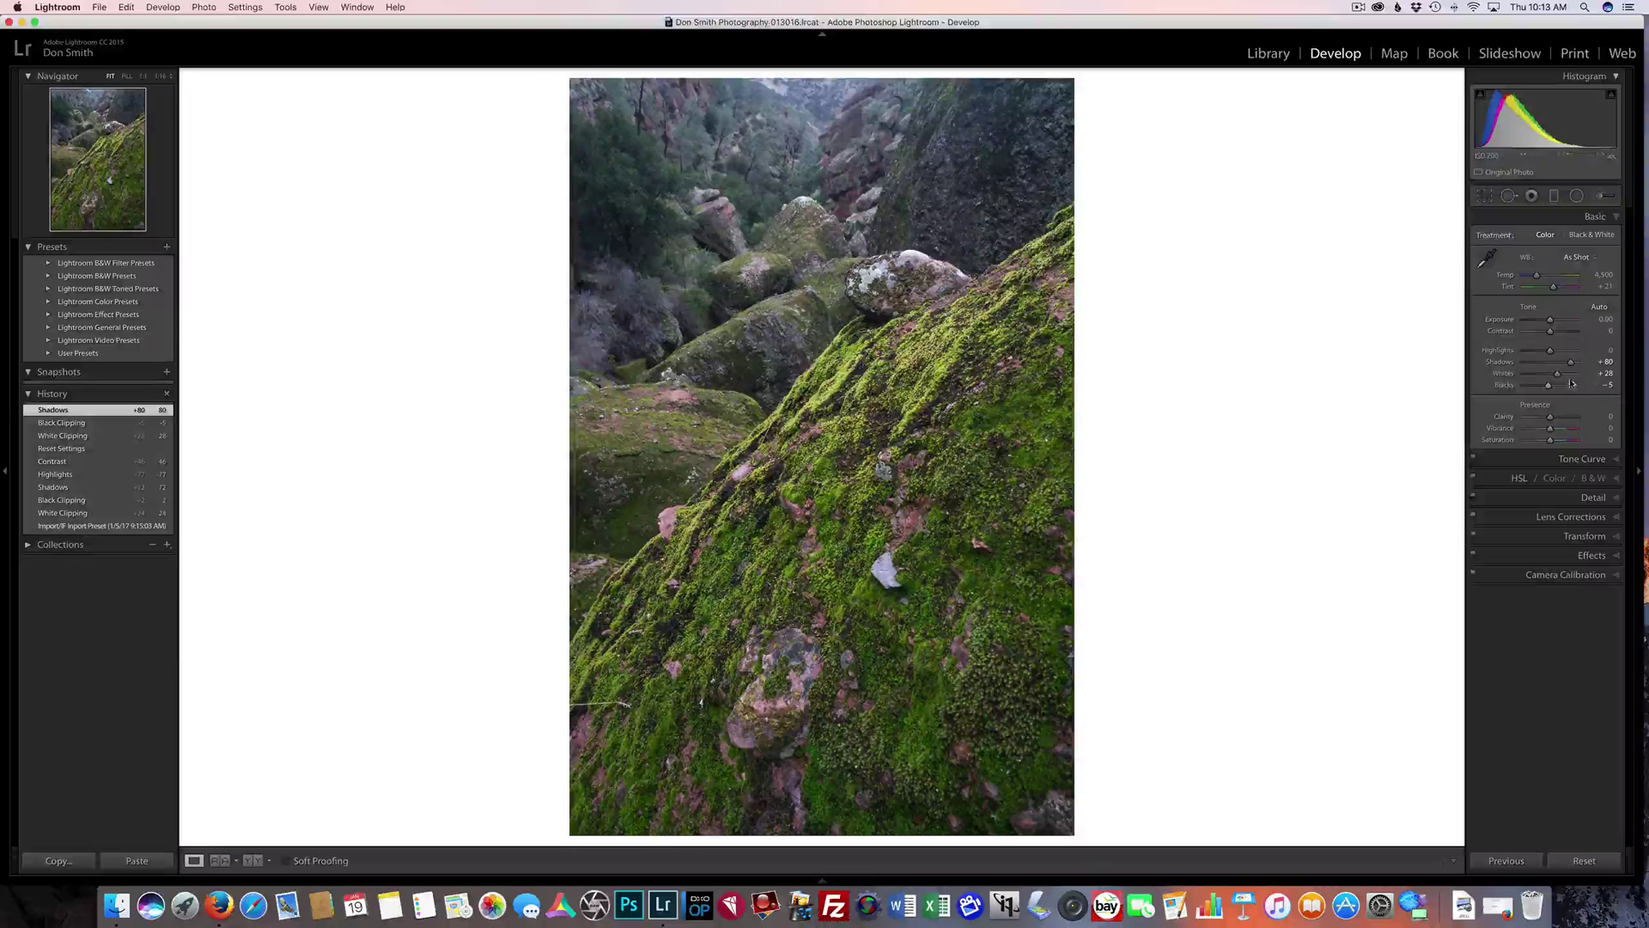
left_click_drag(1585, 367, 1555, 338)
- Send a copy of the mossy hillside photo with Lightroom adjustments to Perfectly Clear Complete
right_click(803, 416)
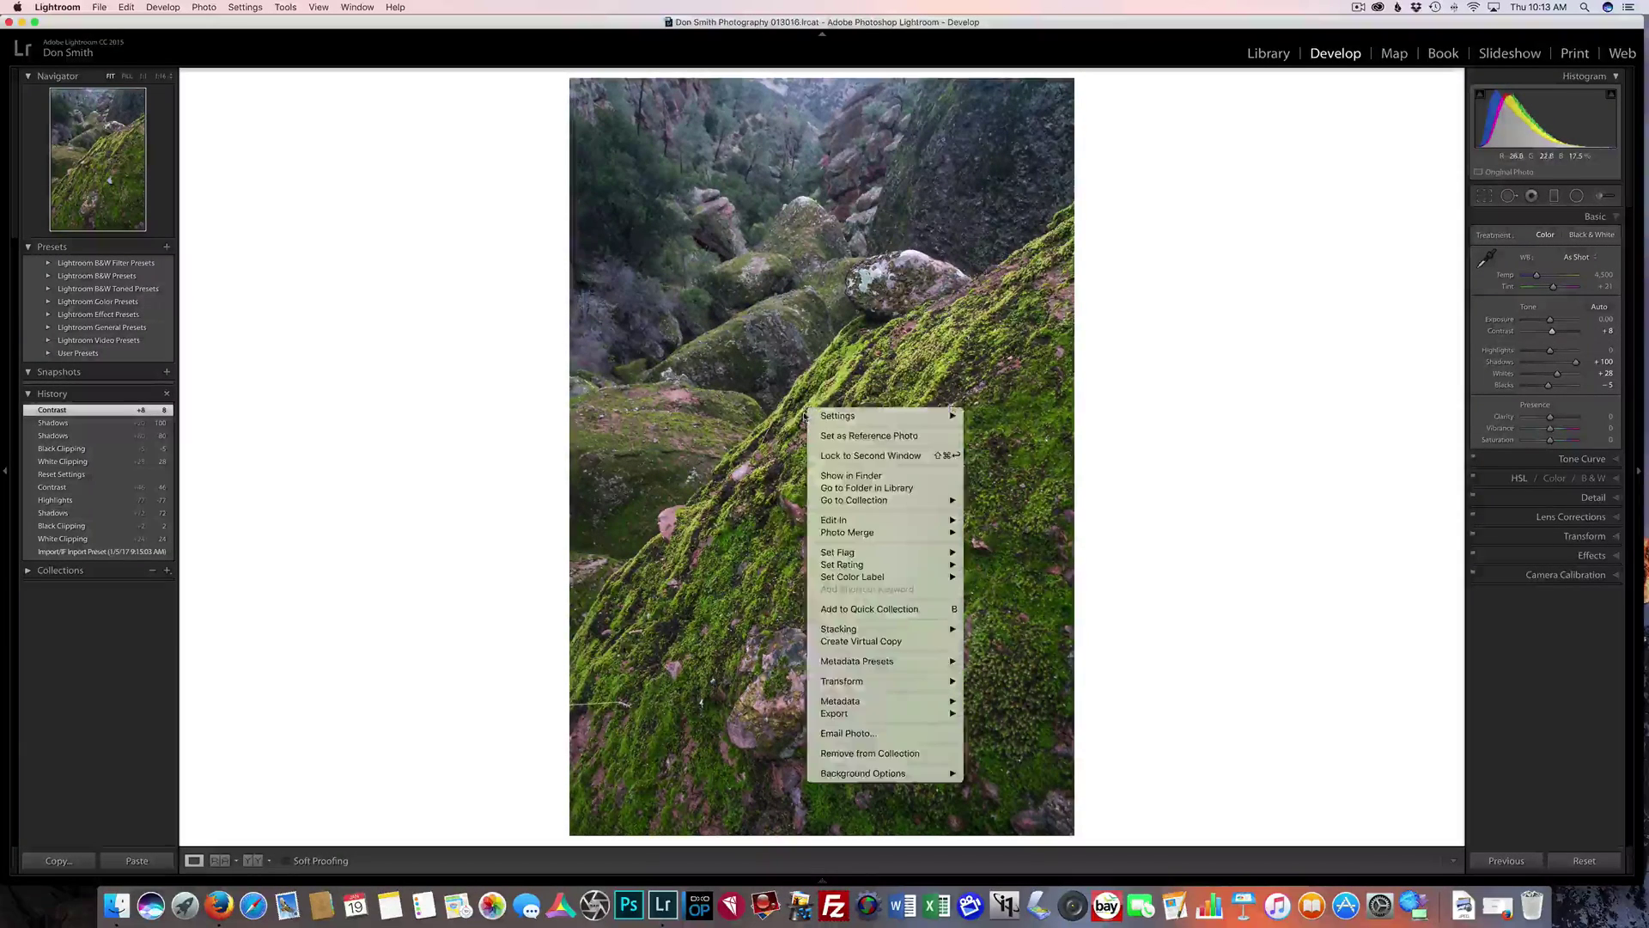
mouse_move(945, 521)
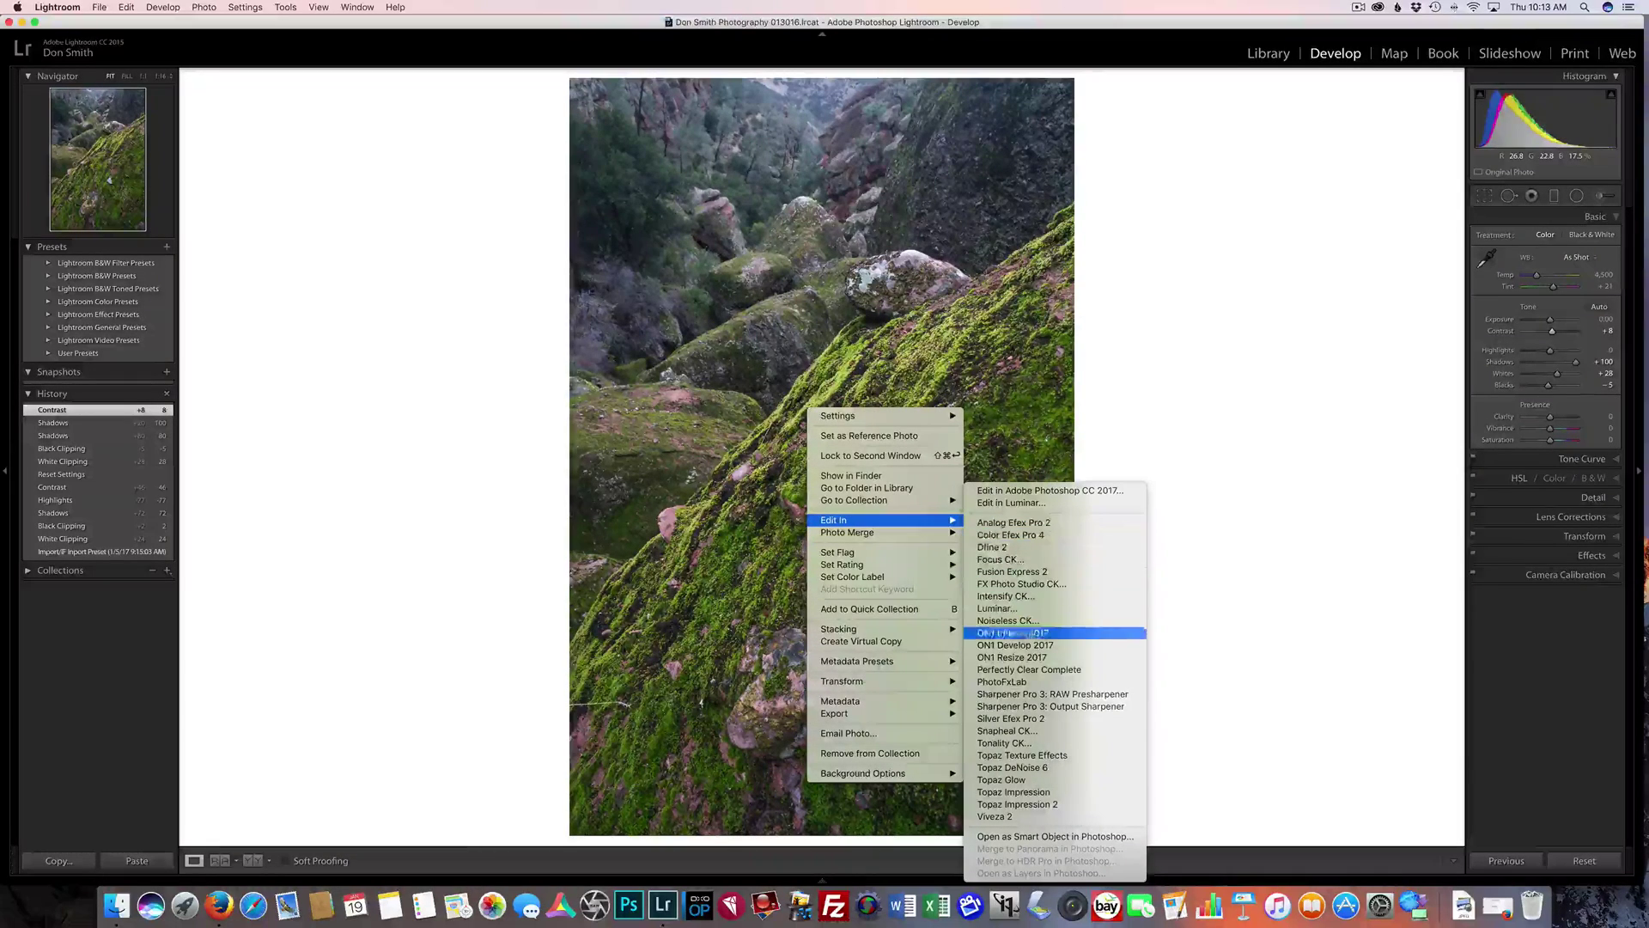
left_click(1032, 670)
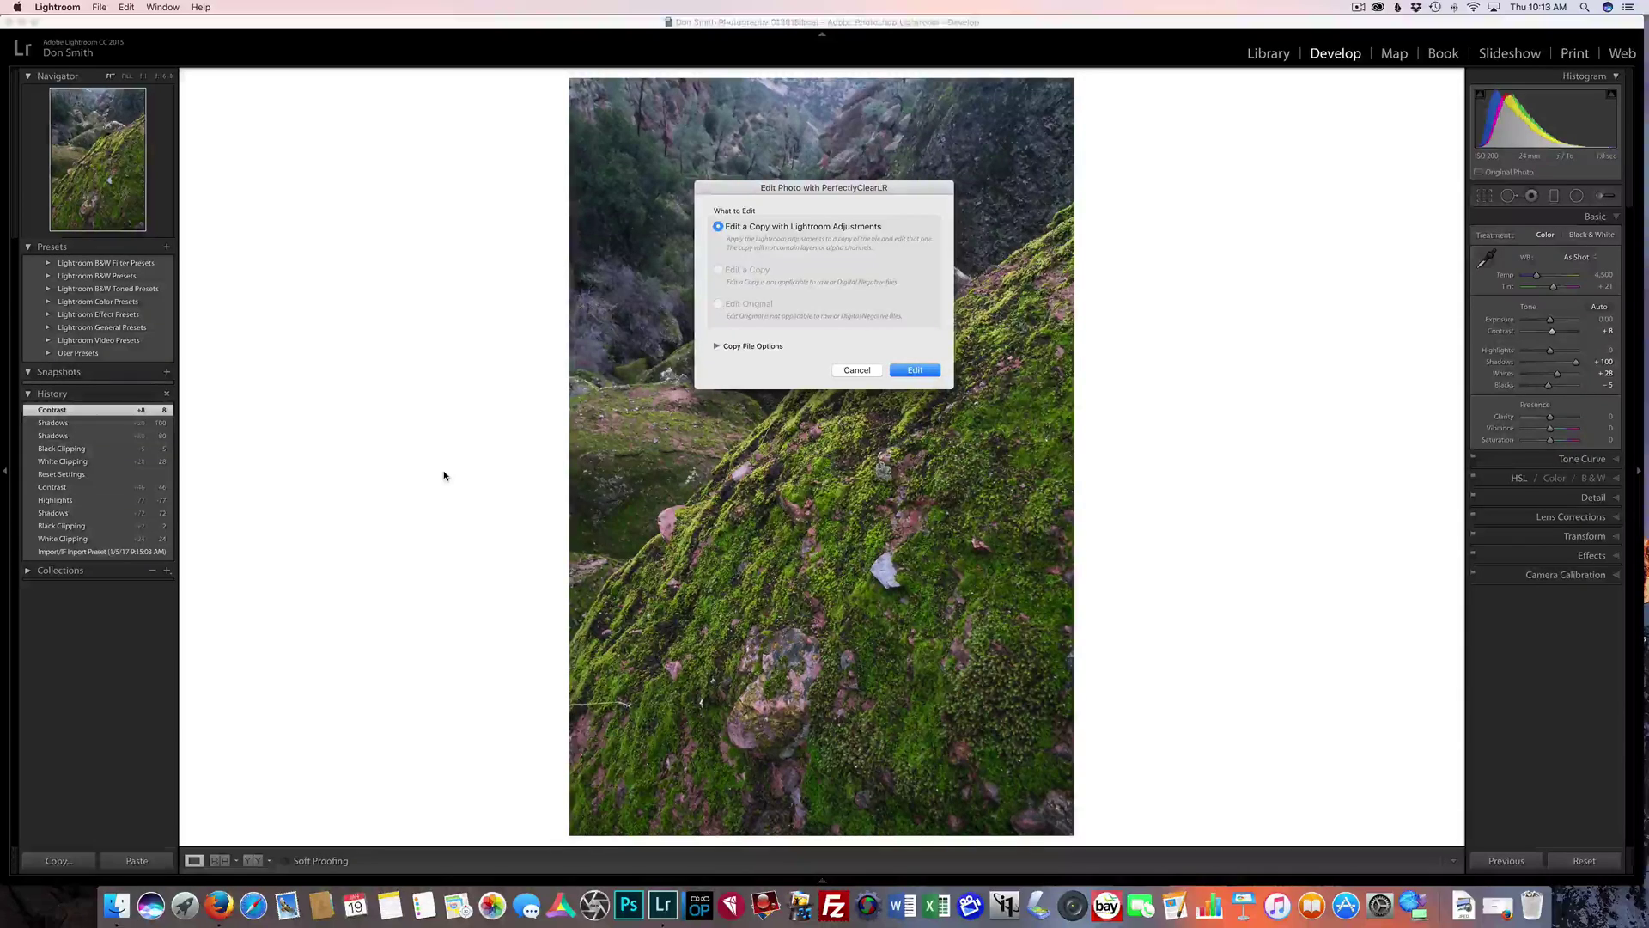
left_click(914, 369)
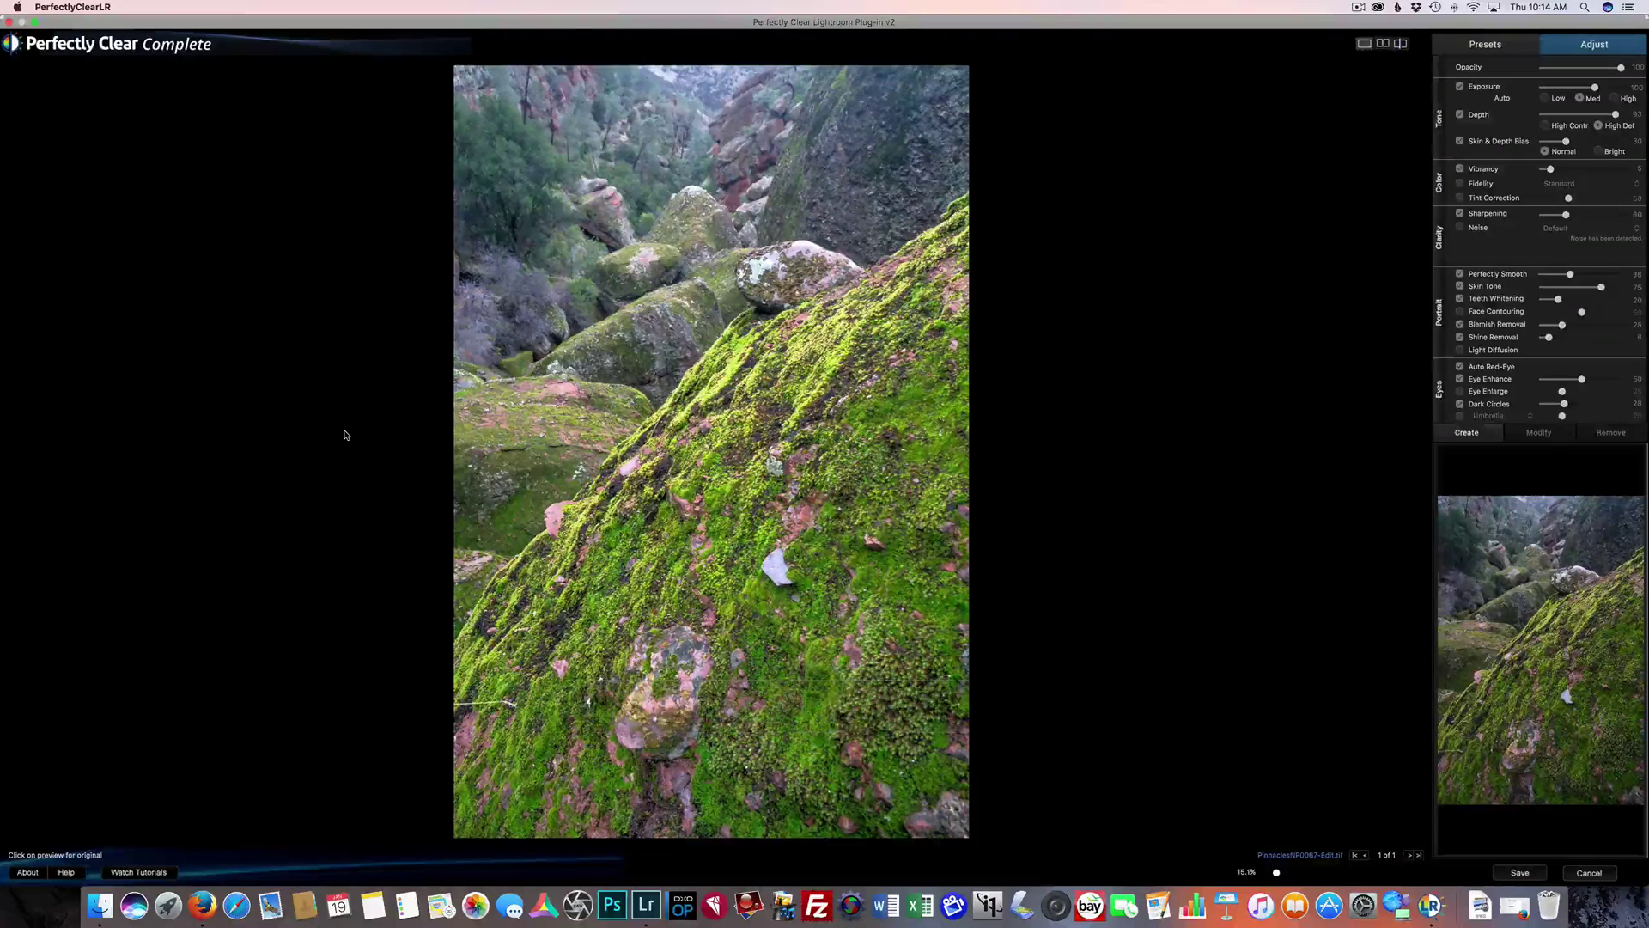
- Try the Vivid and Landscapes presets on the mossy hillside photo, and go back to the Details preset
left_click(1485, 44)
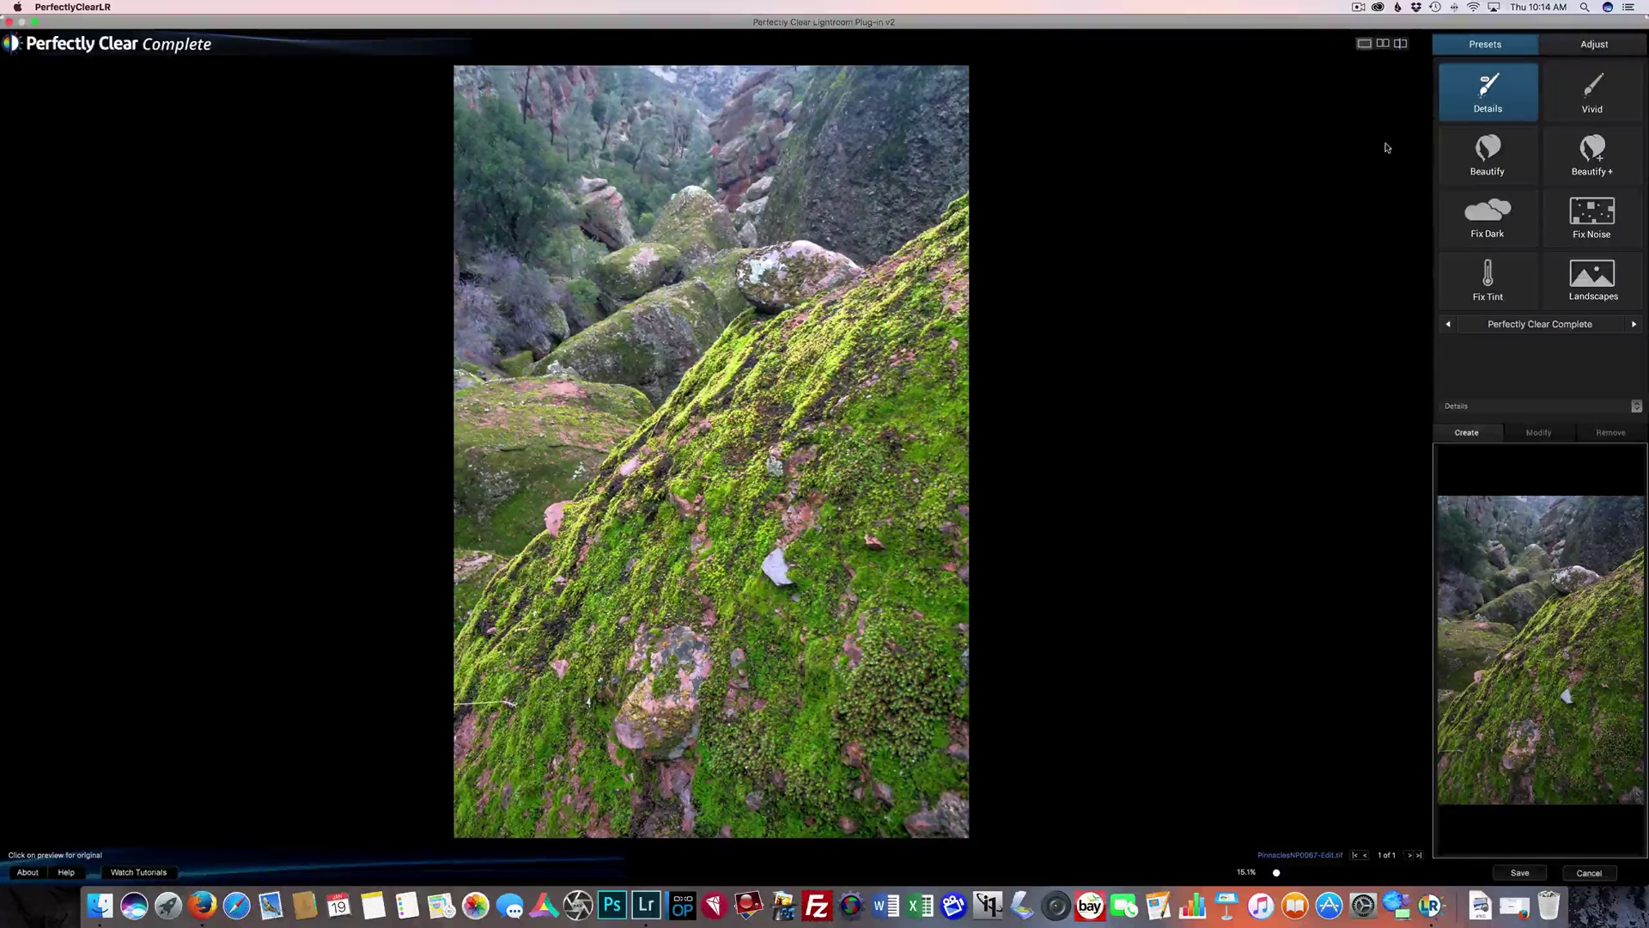
left_click(1573, 104)
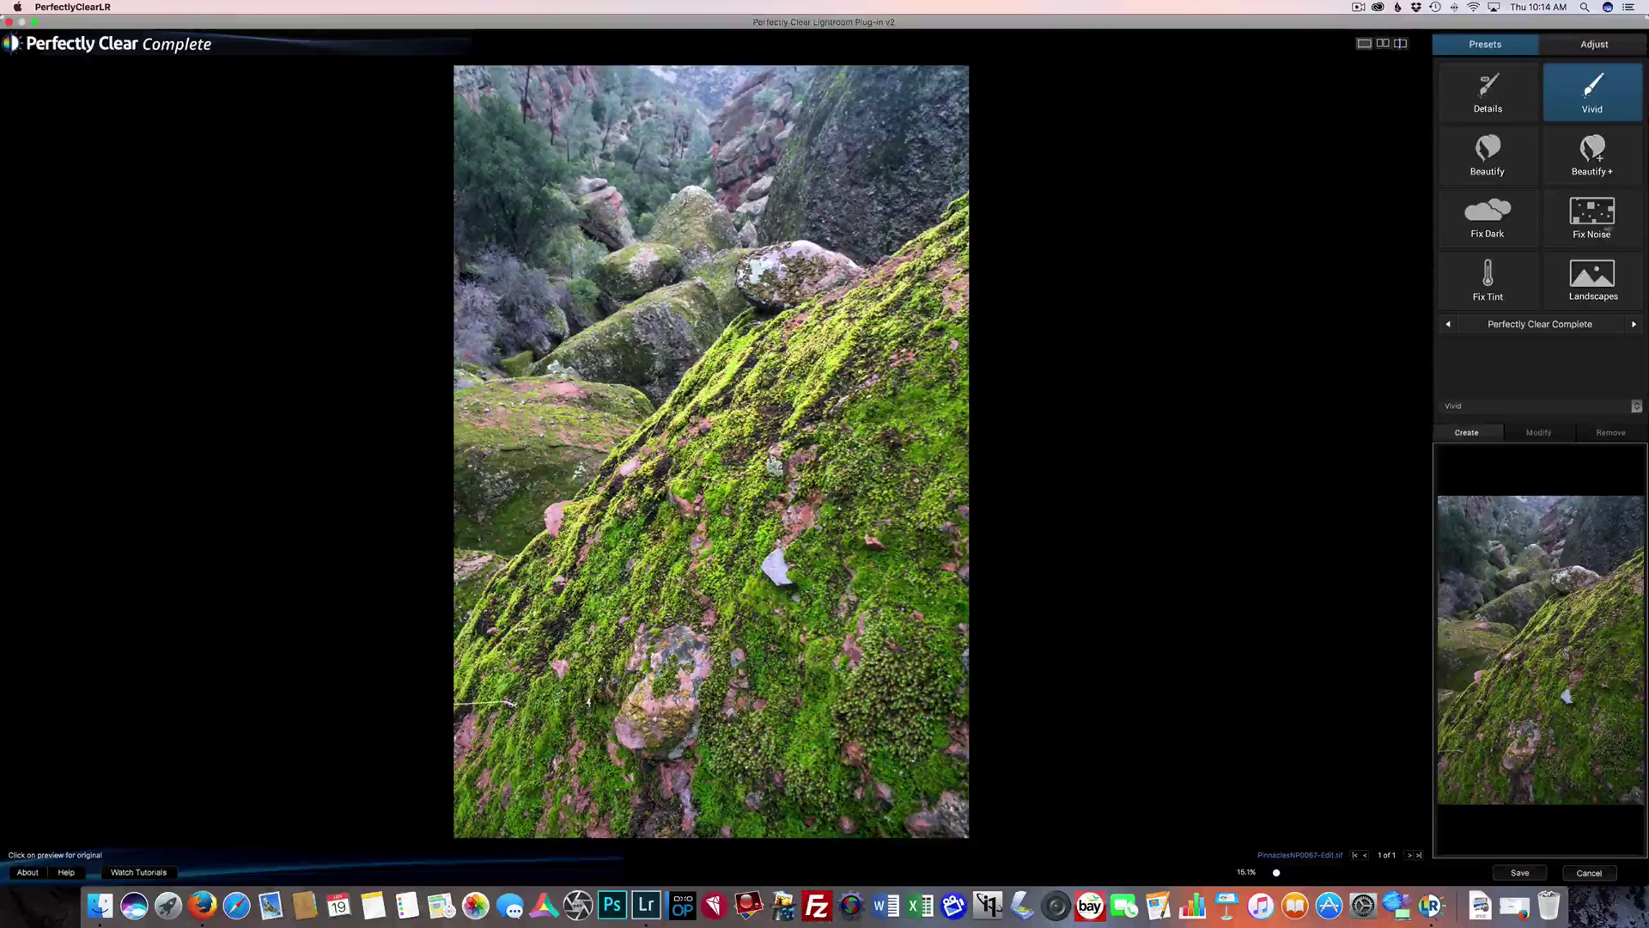
left_click(1593, 286)
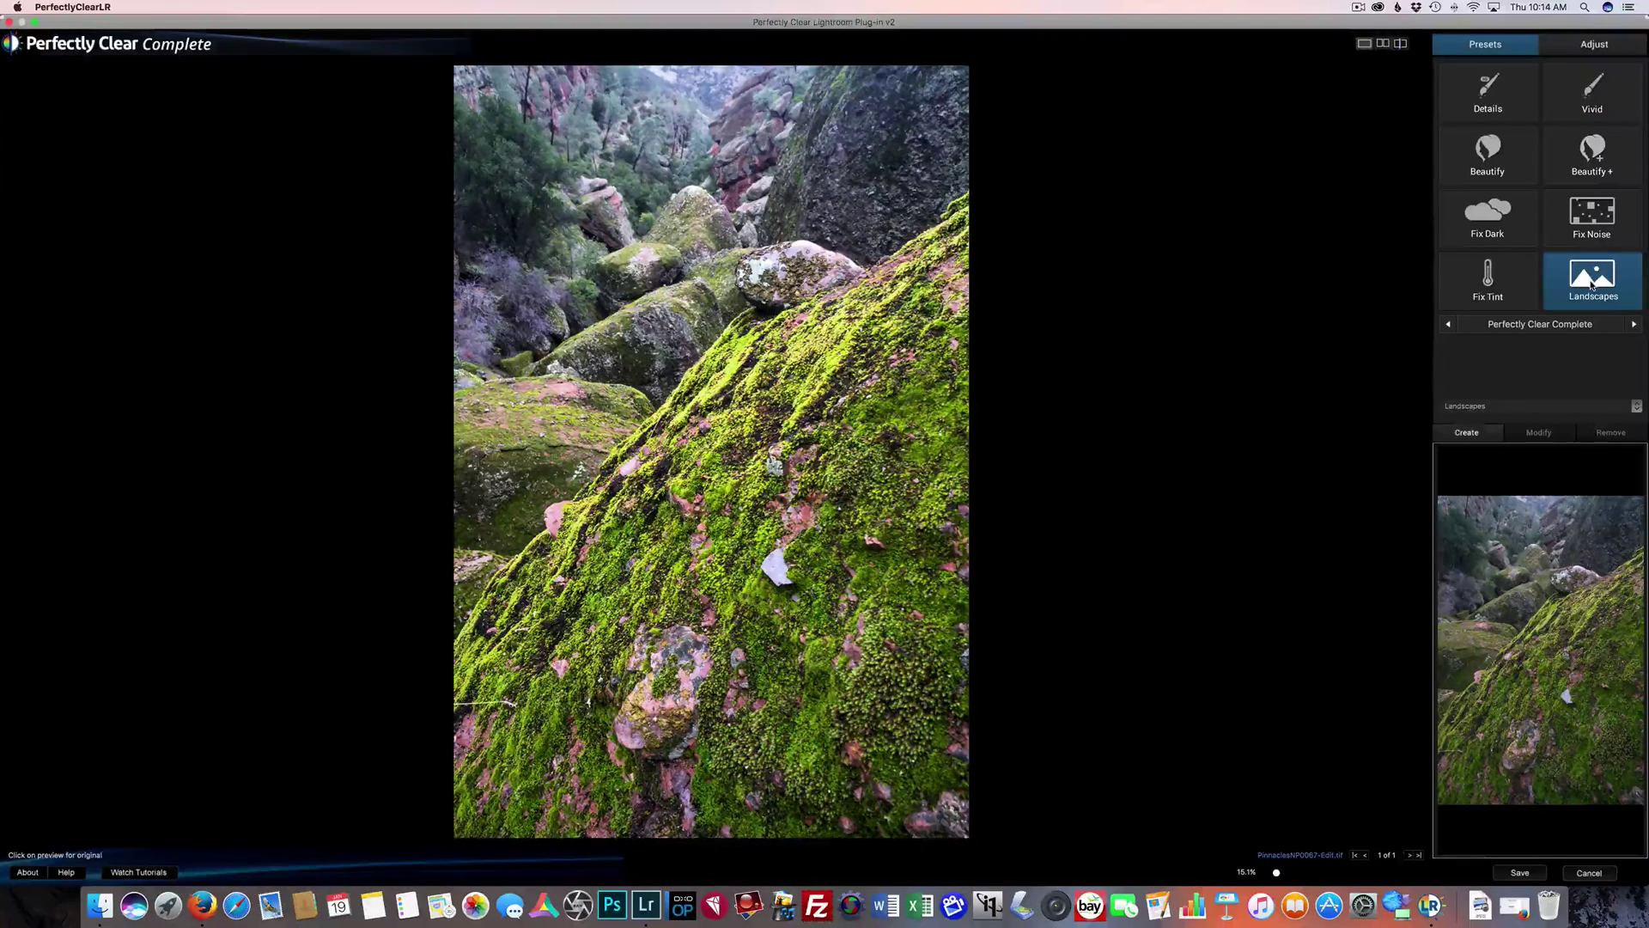
left_click(1617, 98)
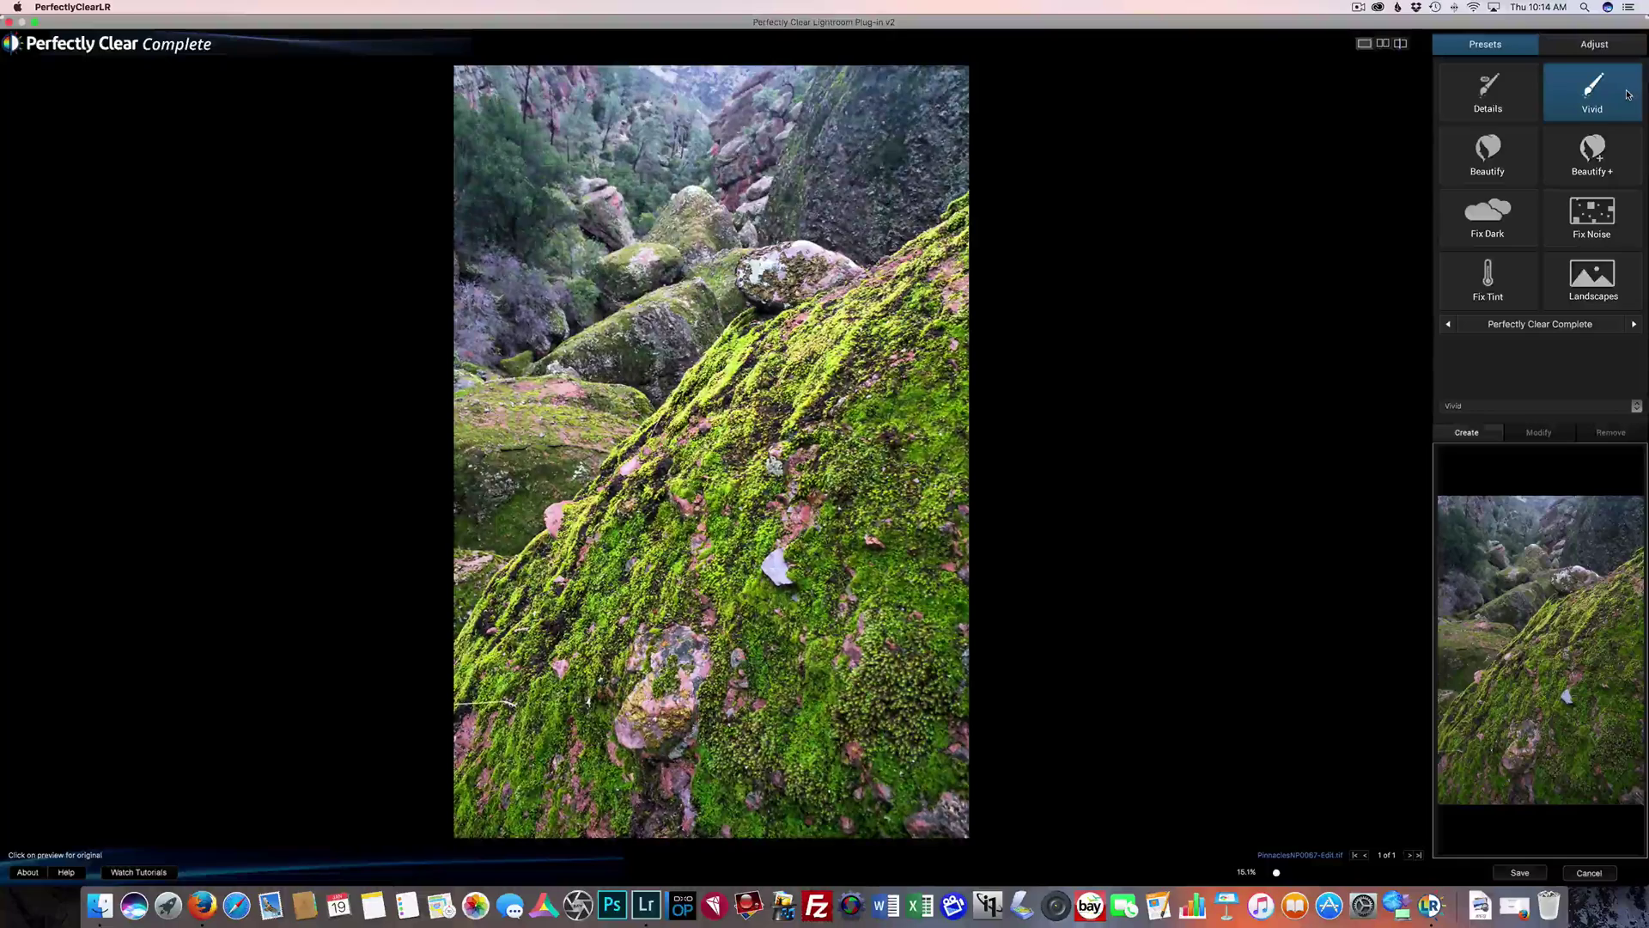
left_click(1502, 91)
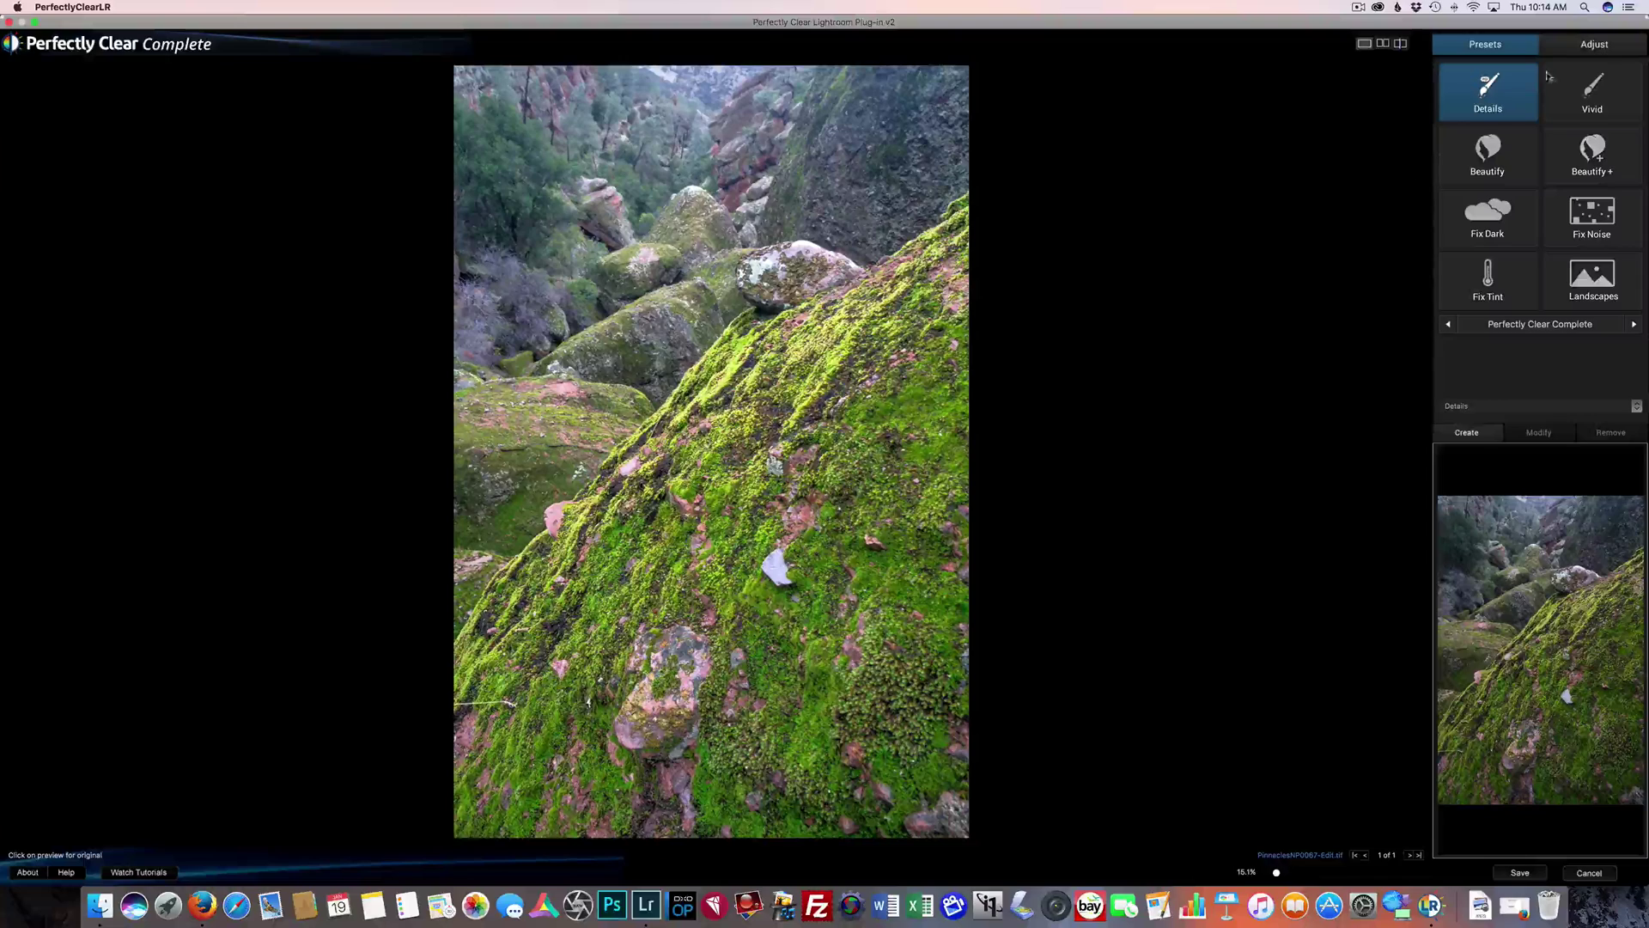
- Lower the overall Opacity of the Details enhancement slightly and save the edited copy back to Lightroom
left_click(1594, 44)
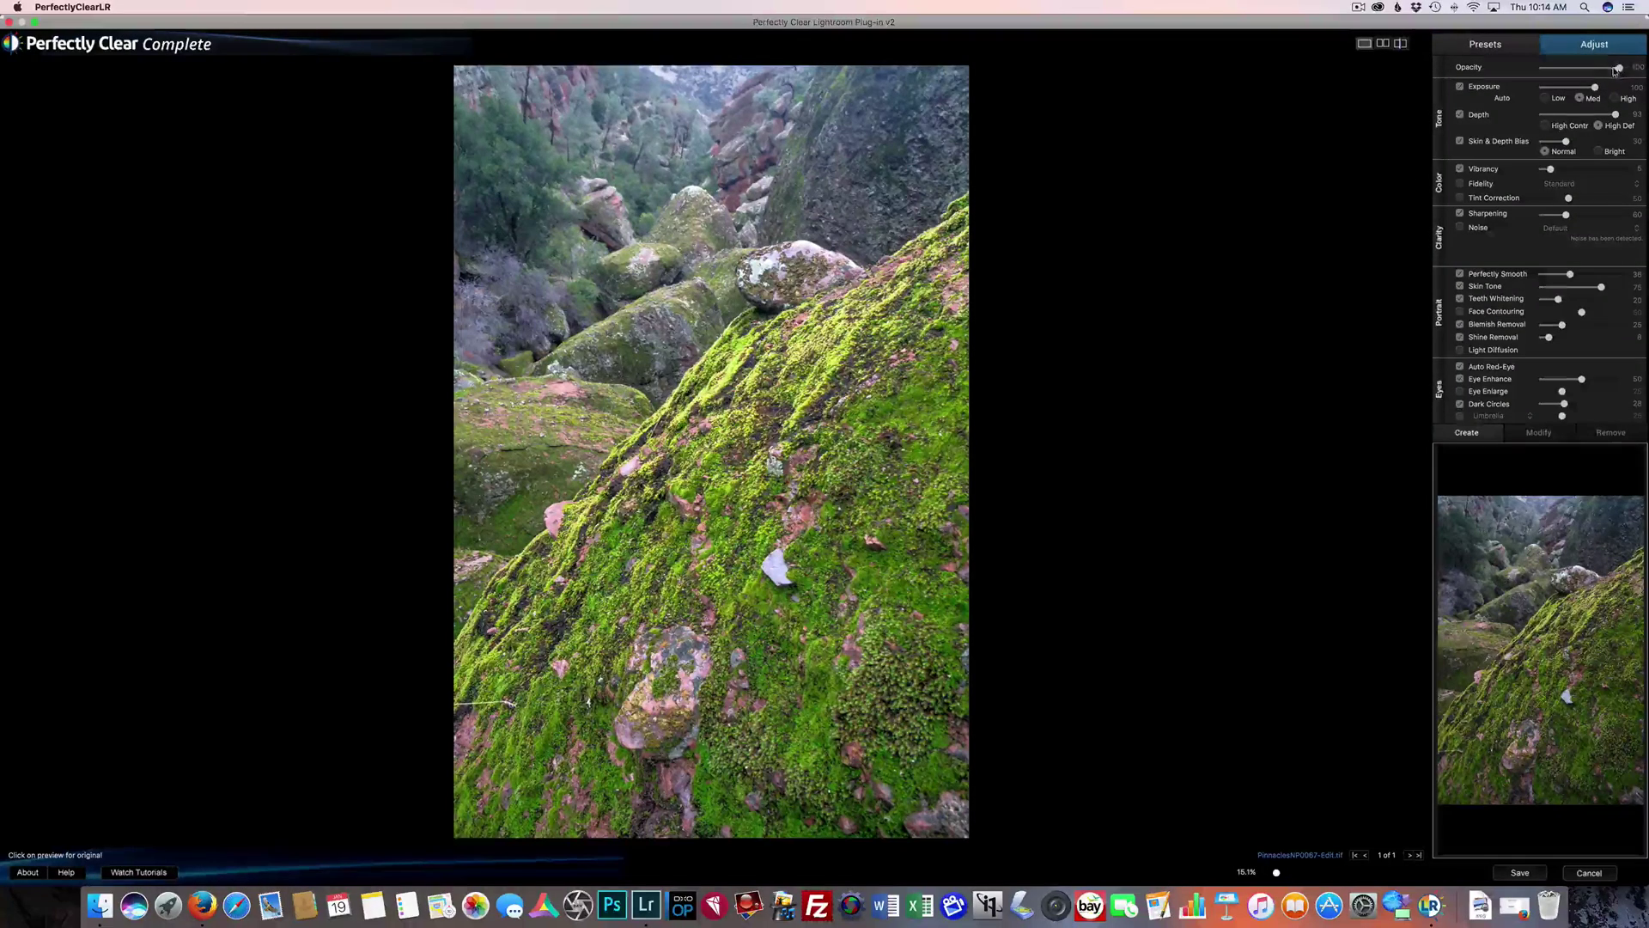
mouse_move(1615, 70)
left_mouse_down()
mouse_move(1530, 76)
mouse_move(1598, 77)
left_mouse_up()
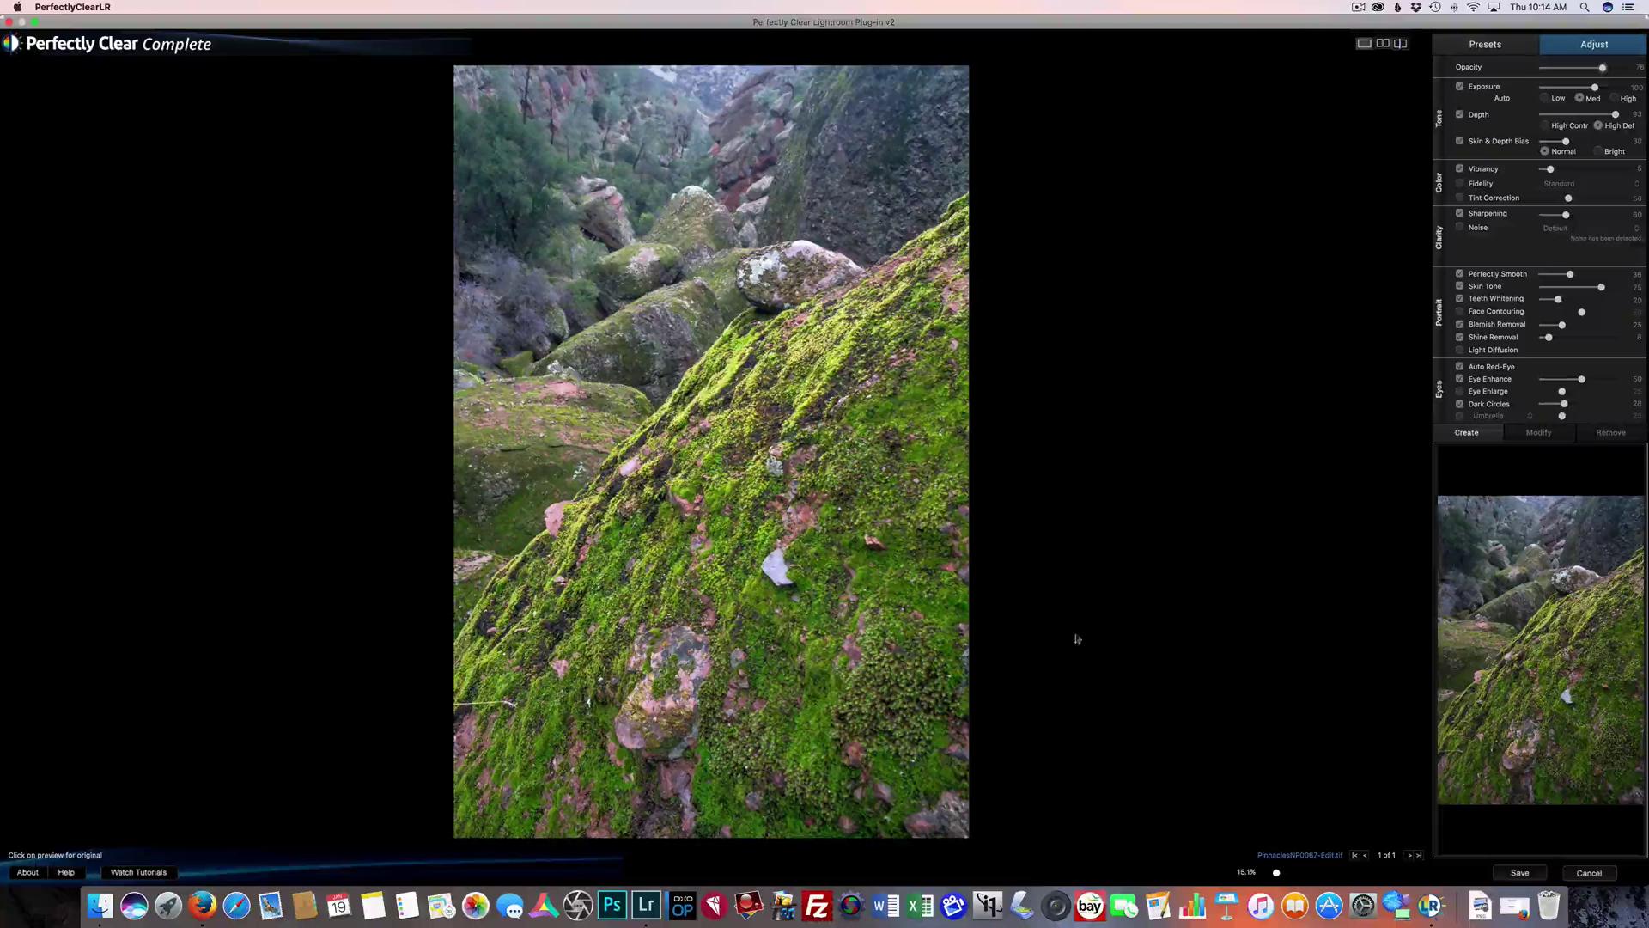
left_click(1520, 872)
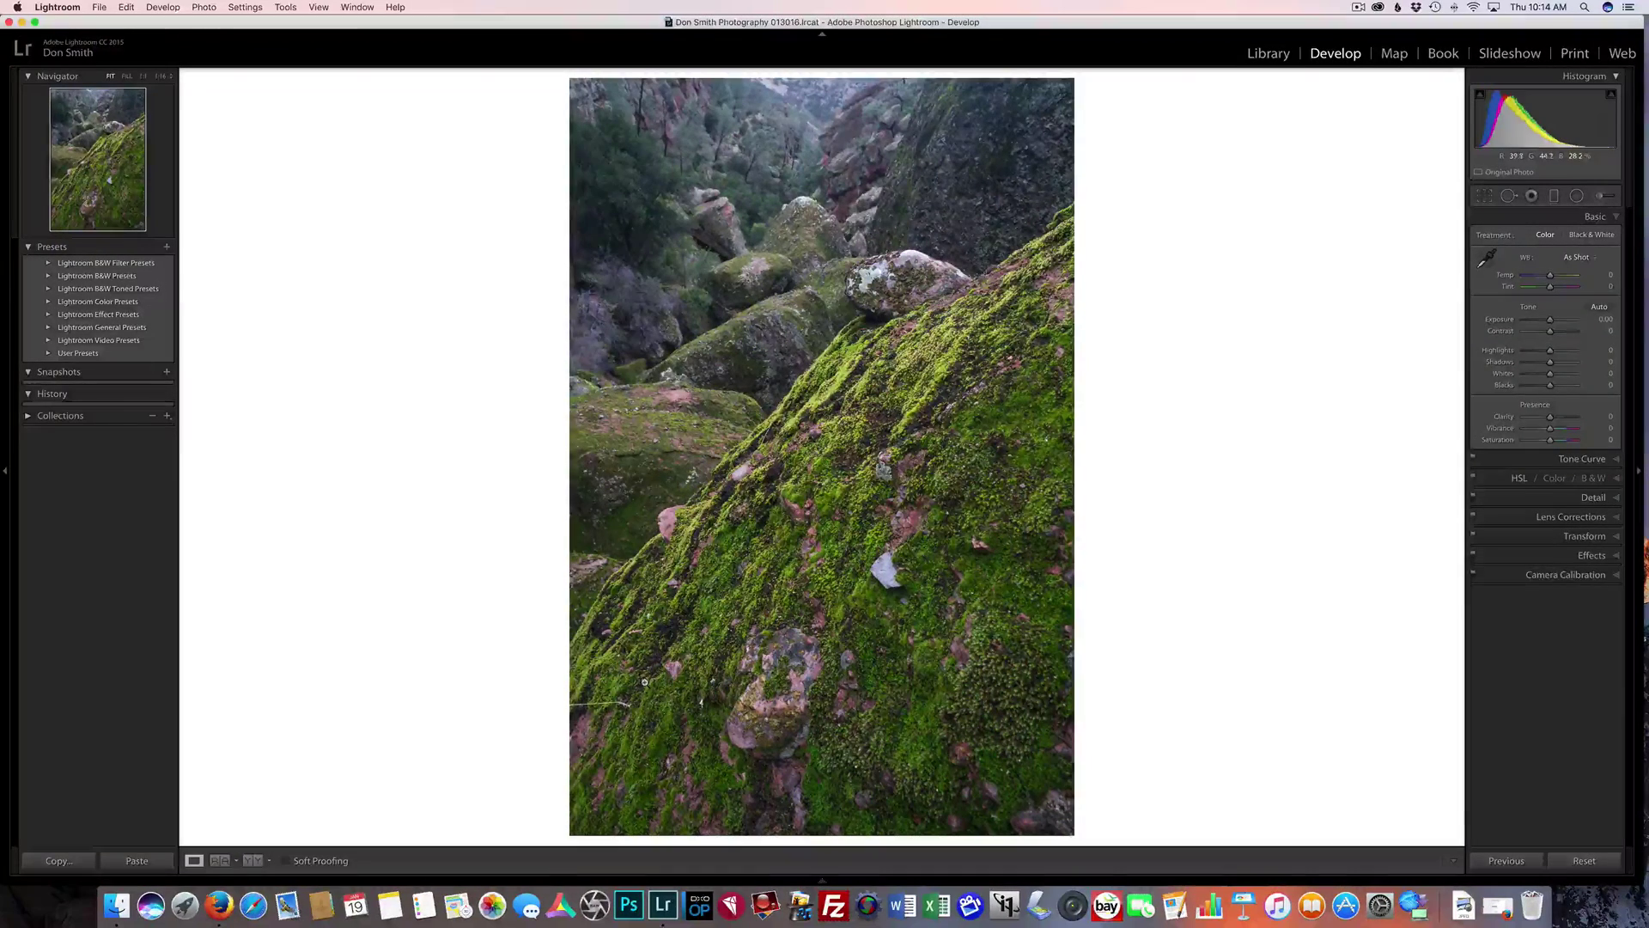
- Return to the Library grid and view the enhanced mossy hillside copy together with its original
left_click(1270, 57)
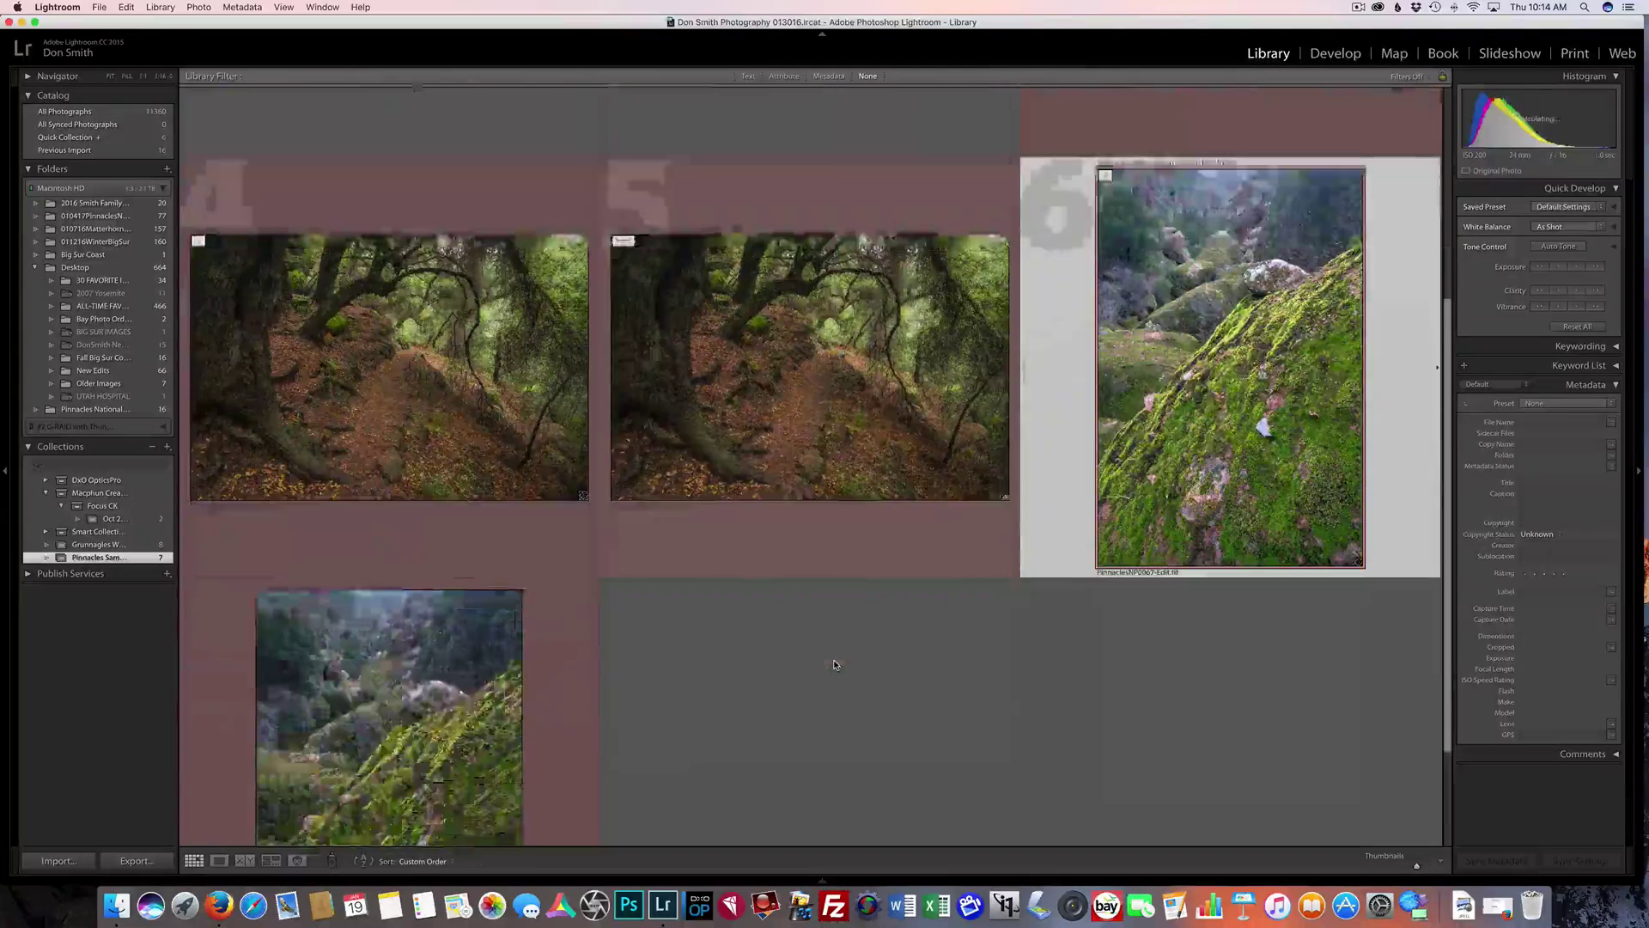
scroll(833, 663, "down", 2)
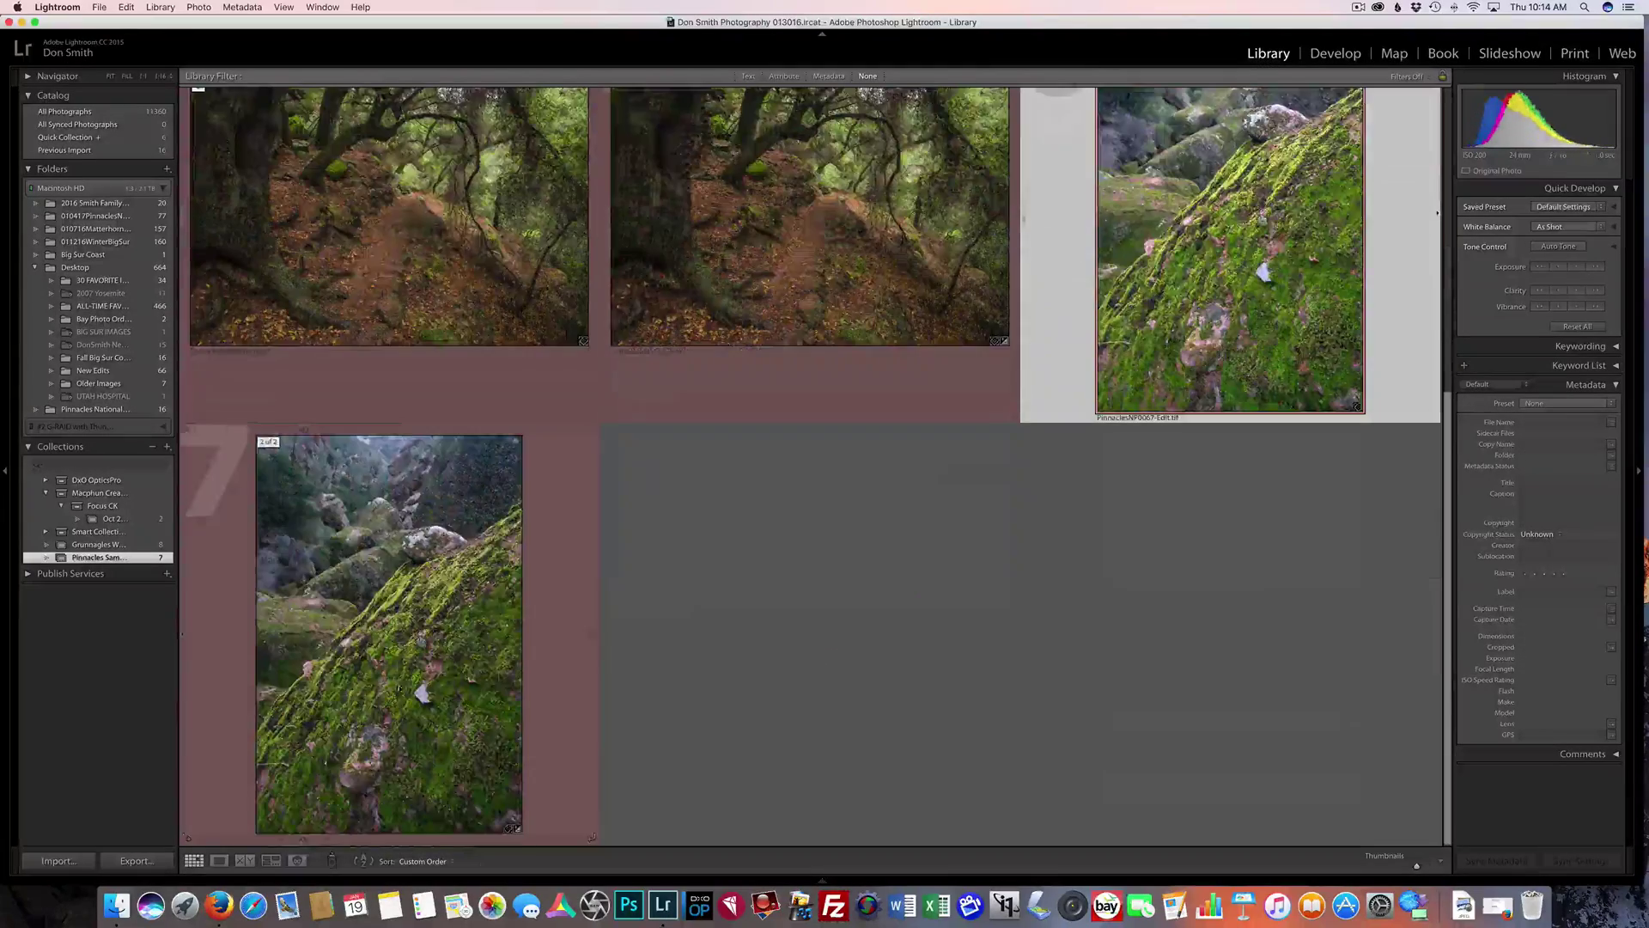
- Select the enhanced mossy hillside copy in the grid and send a copy with Lightroom adjustments to Luminar
left_click(409, 675)
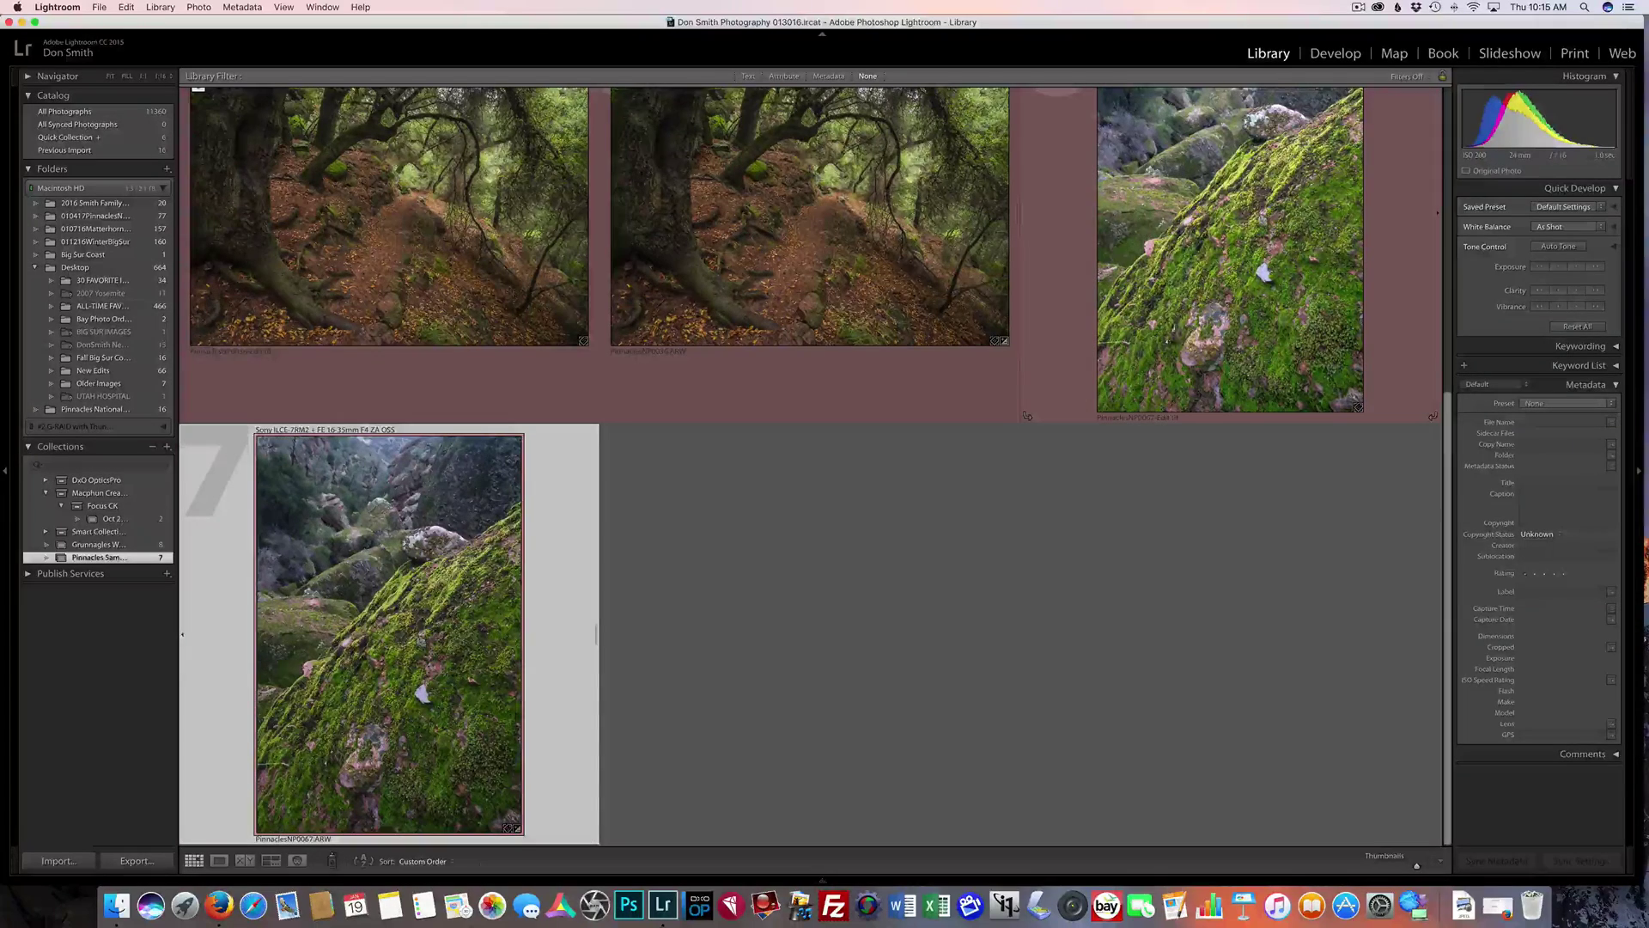
left_click(1249, 203)
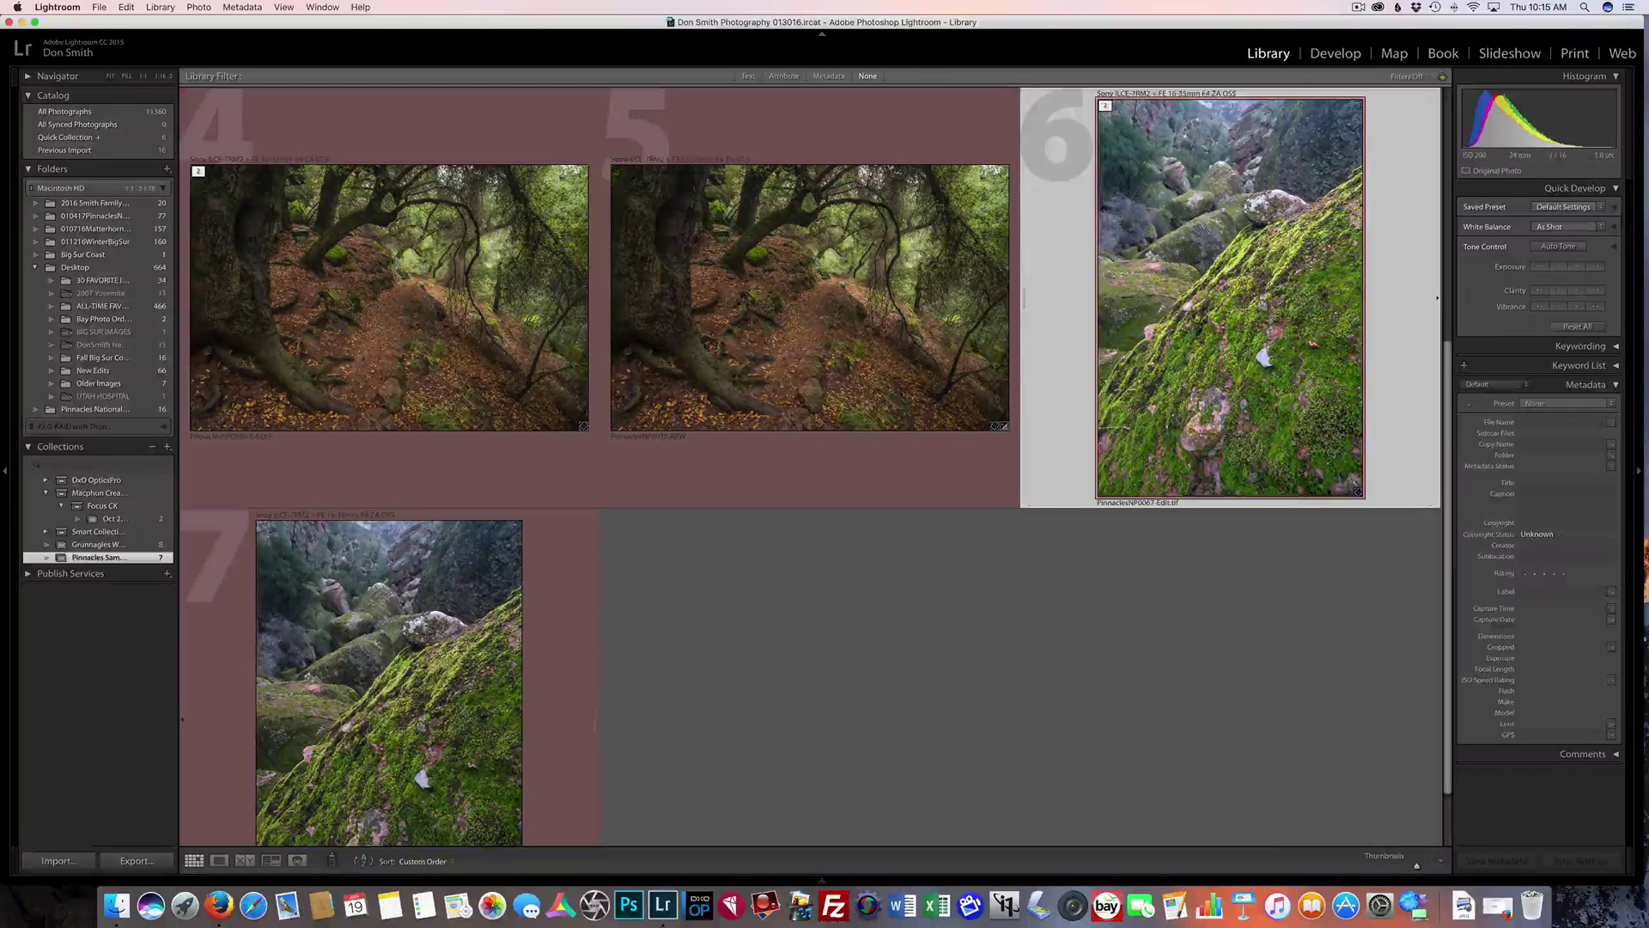
right_click(1186, 300)
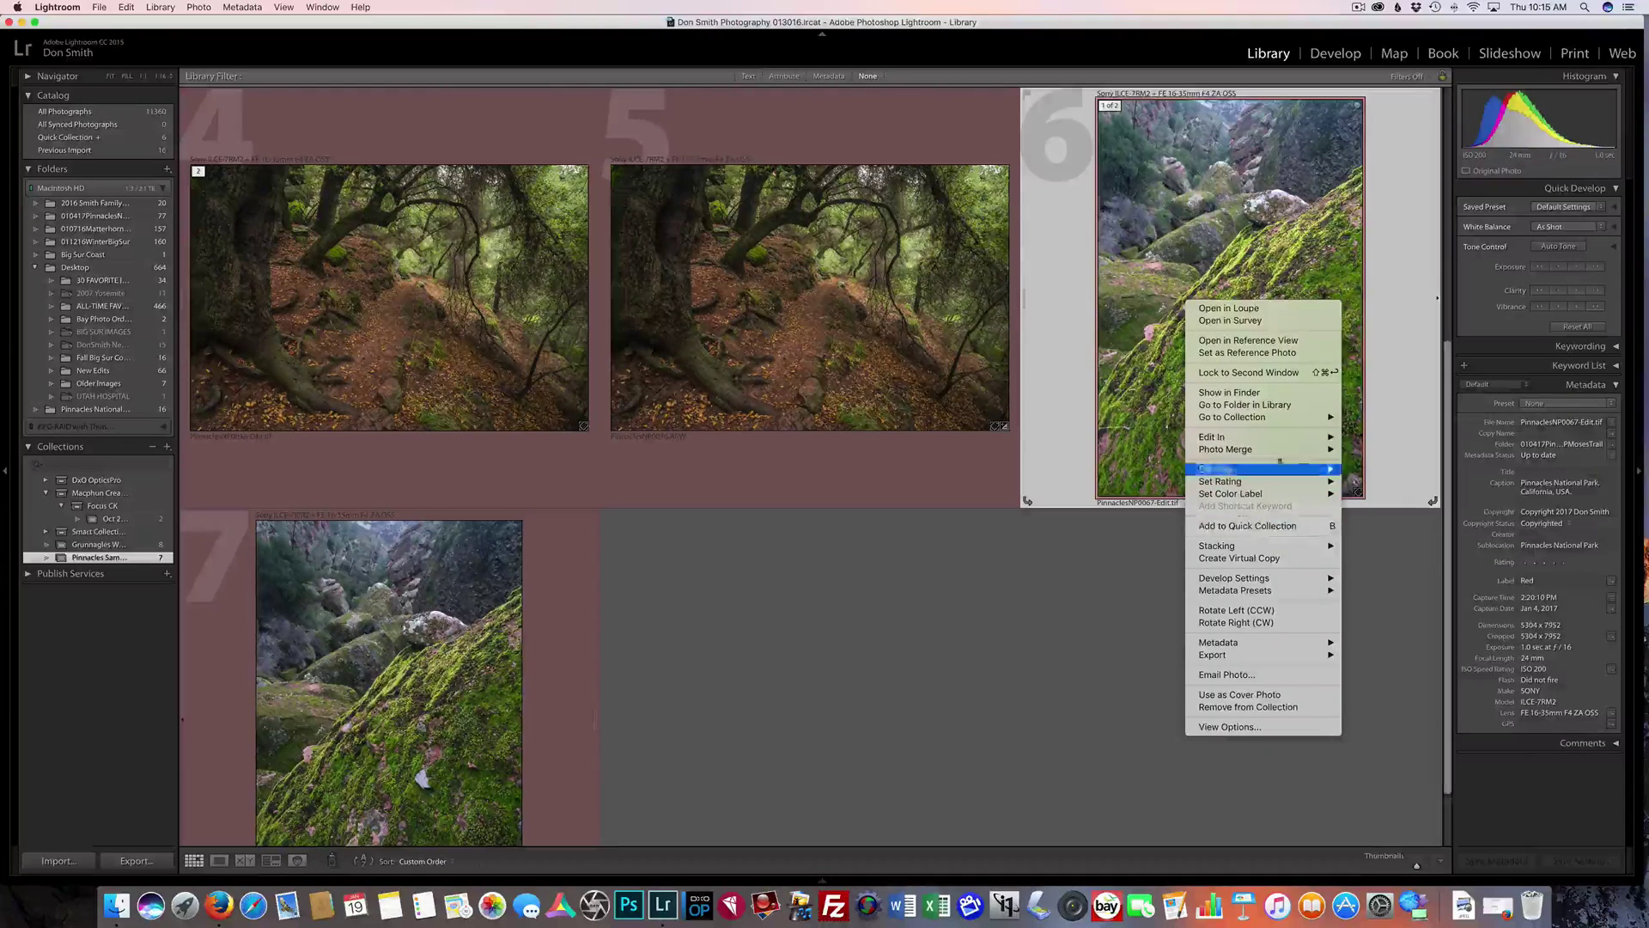
mouse_move(1254, 437)
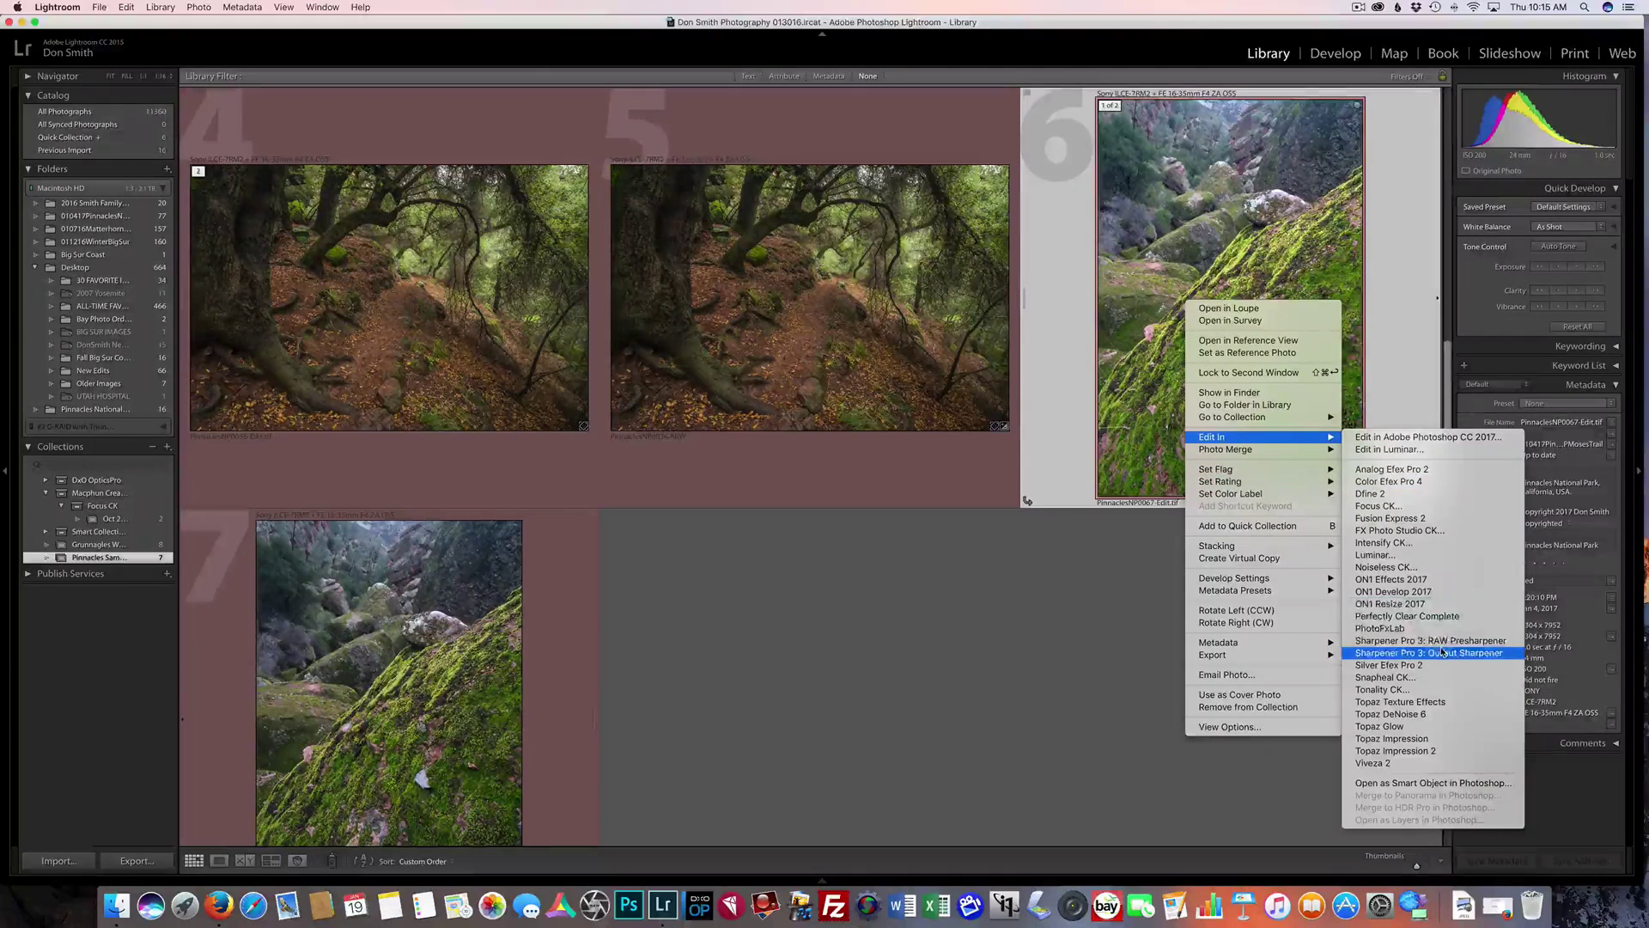
left_click(1408, 555)
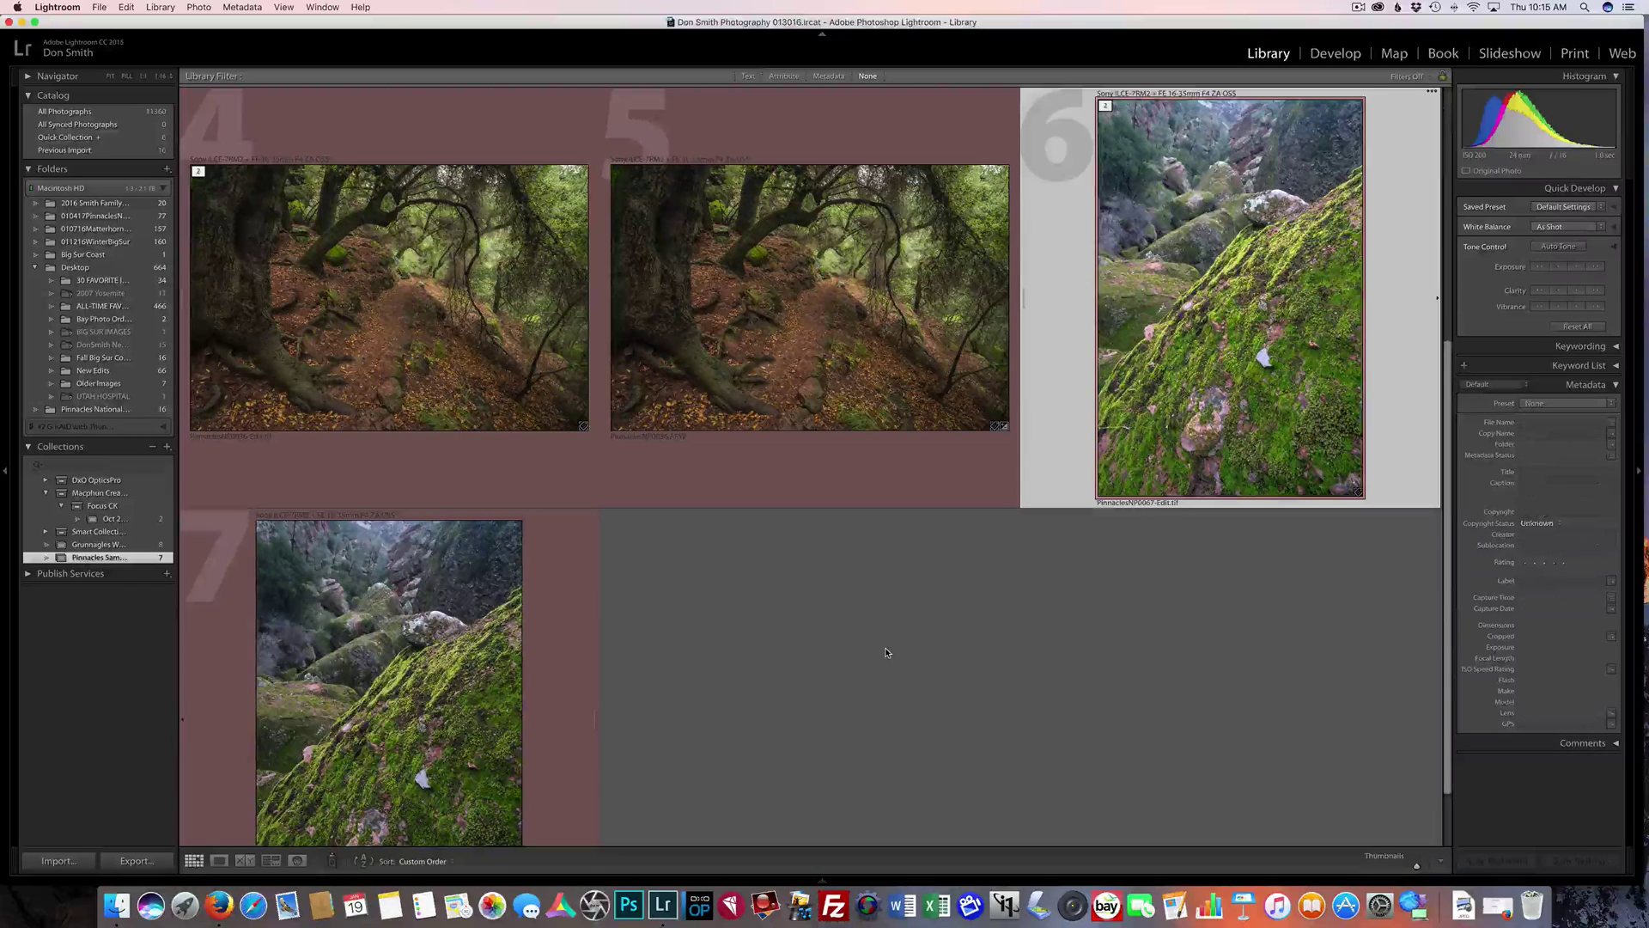
key("super+alt+e")
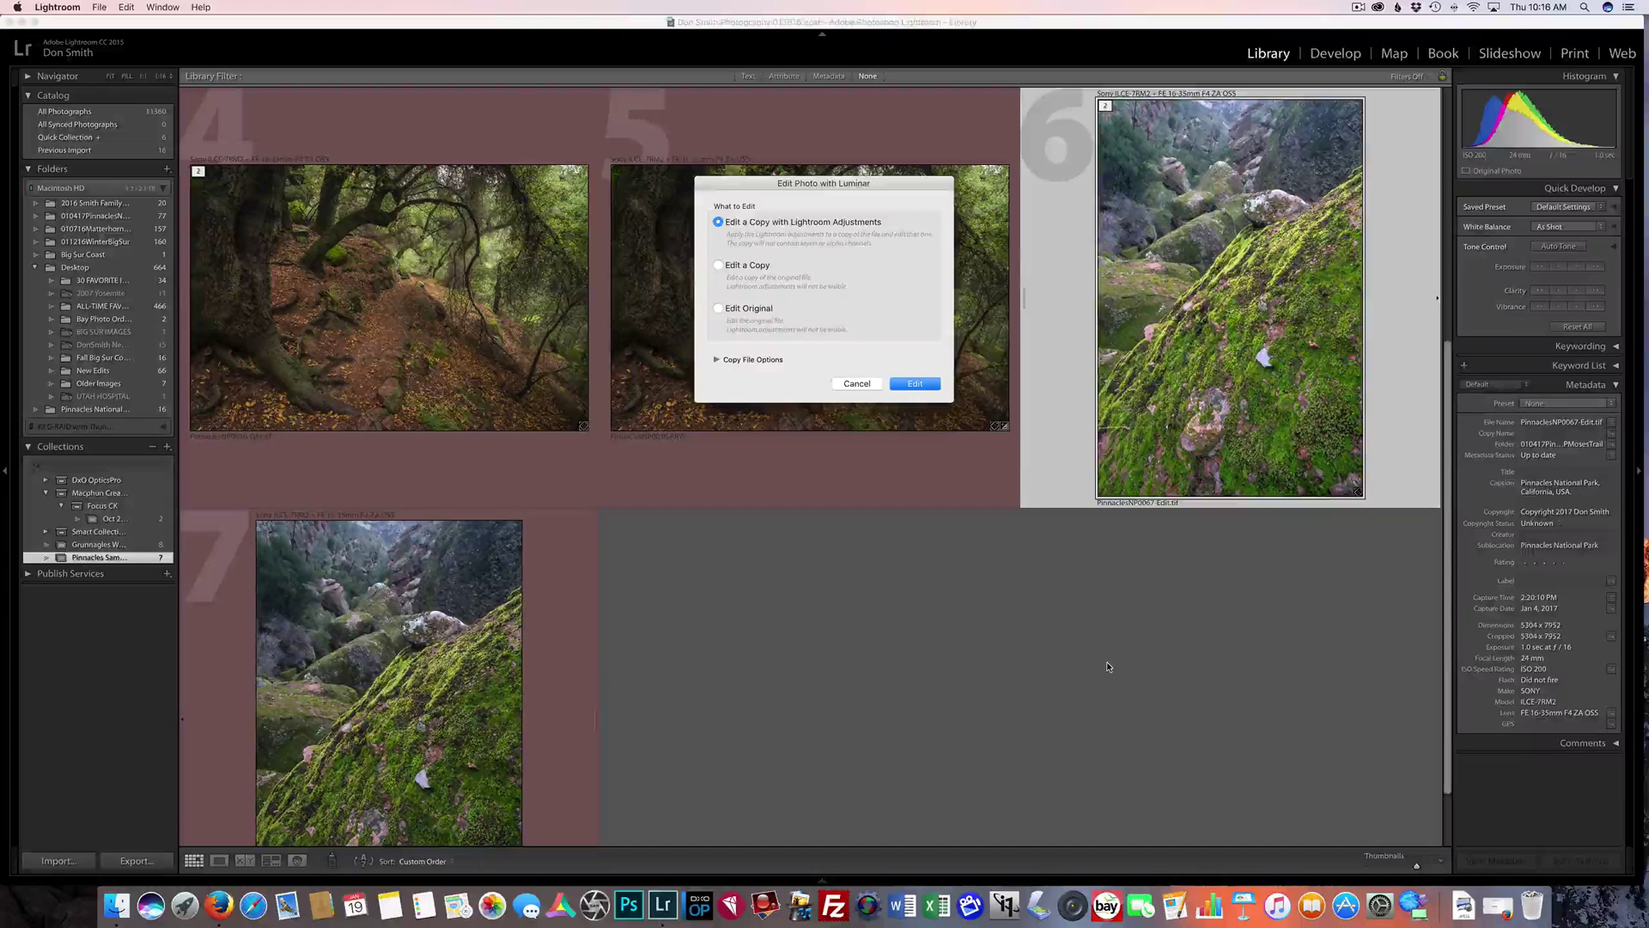
left_click(915, 384)
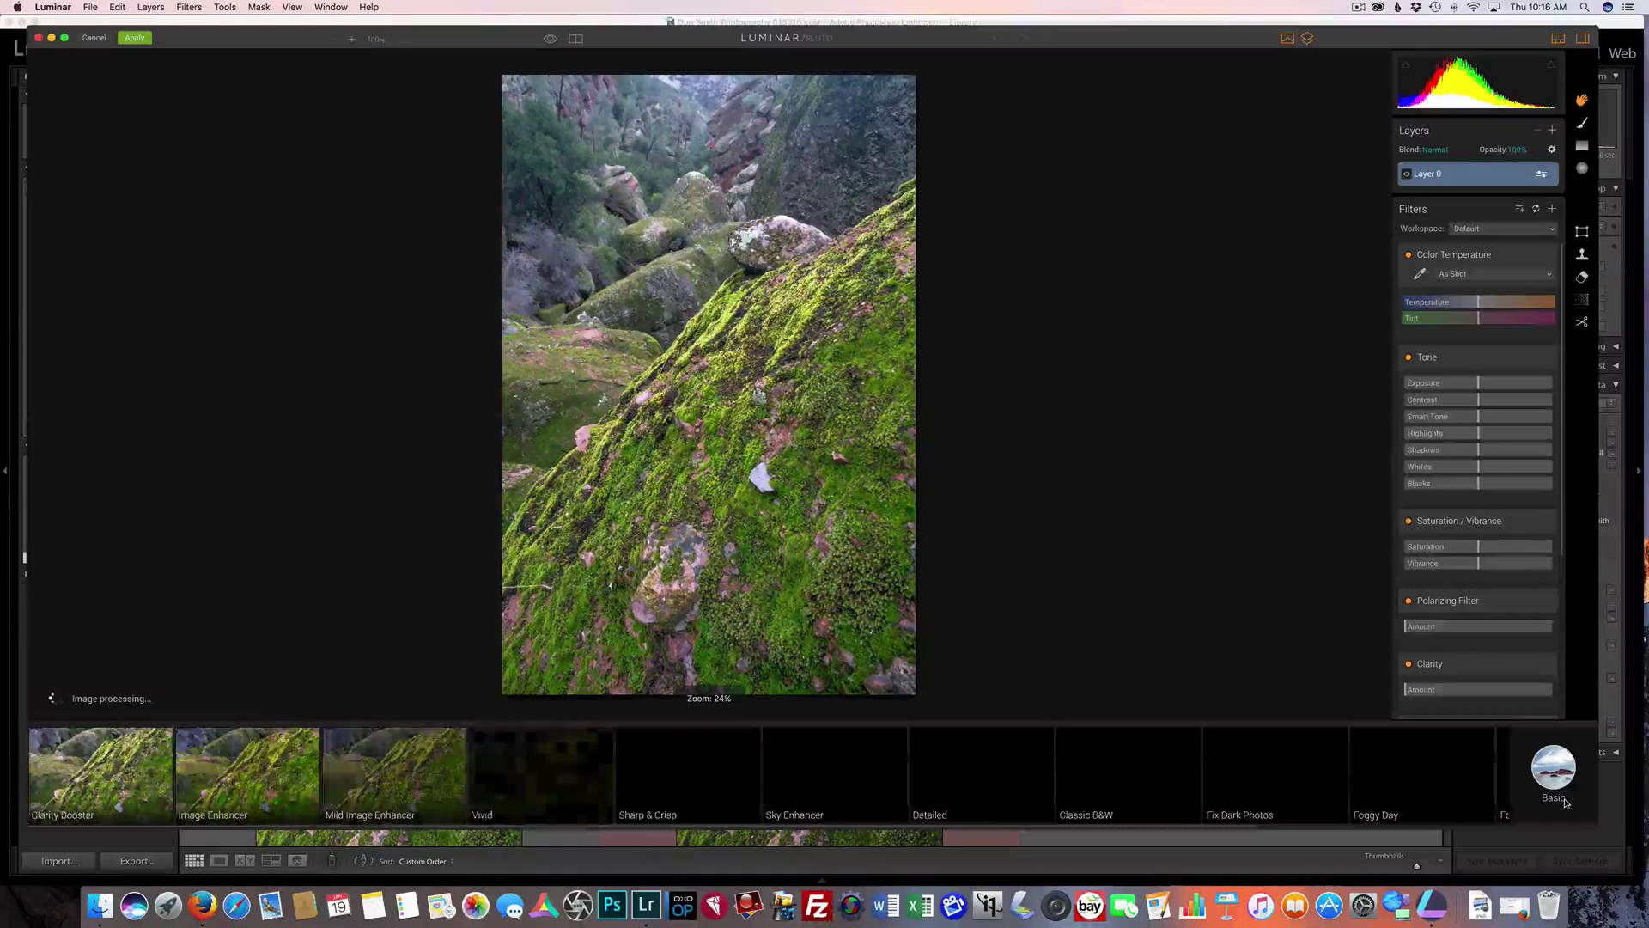
- Try the Image Enhancer preset on Layer 0, reduce its amount to 0, and delete all of the layer's filters
left_click(240, 796)
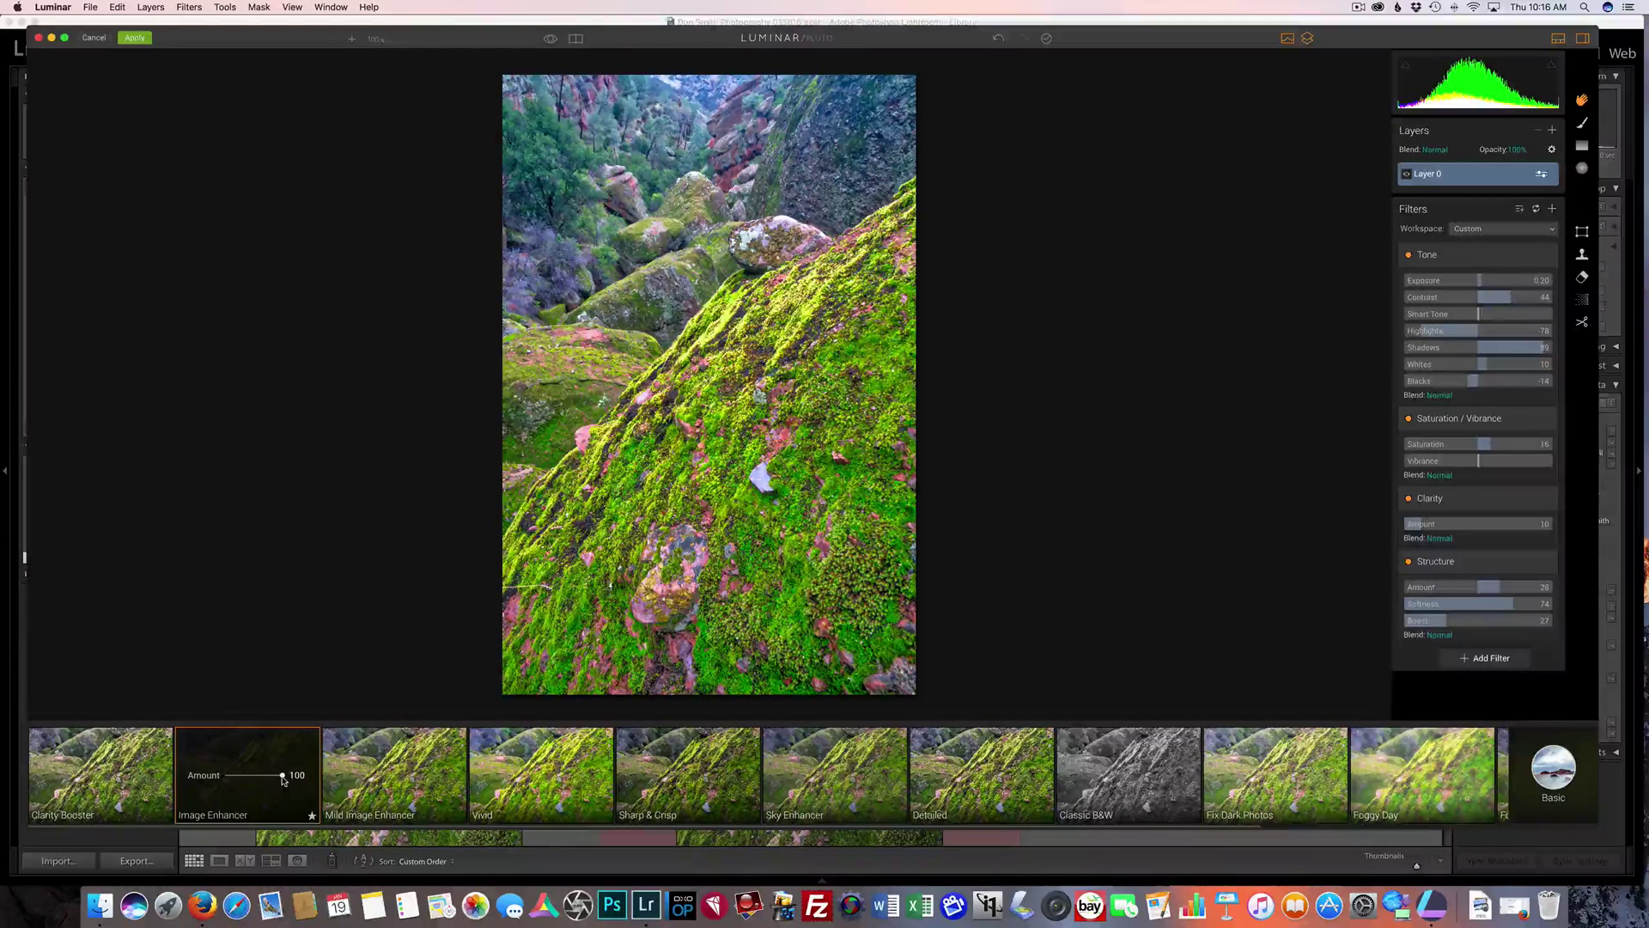
left_click_drag(283, 776, 198, 777)
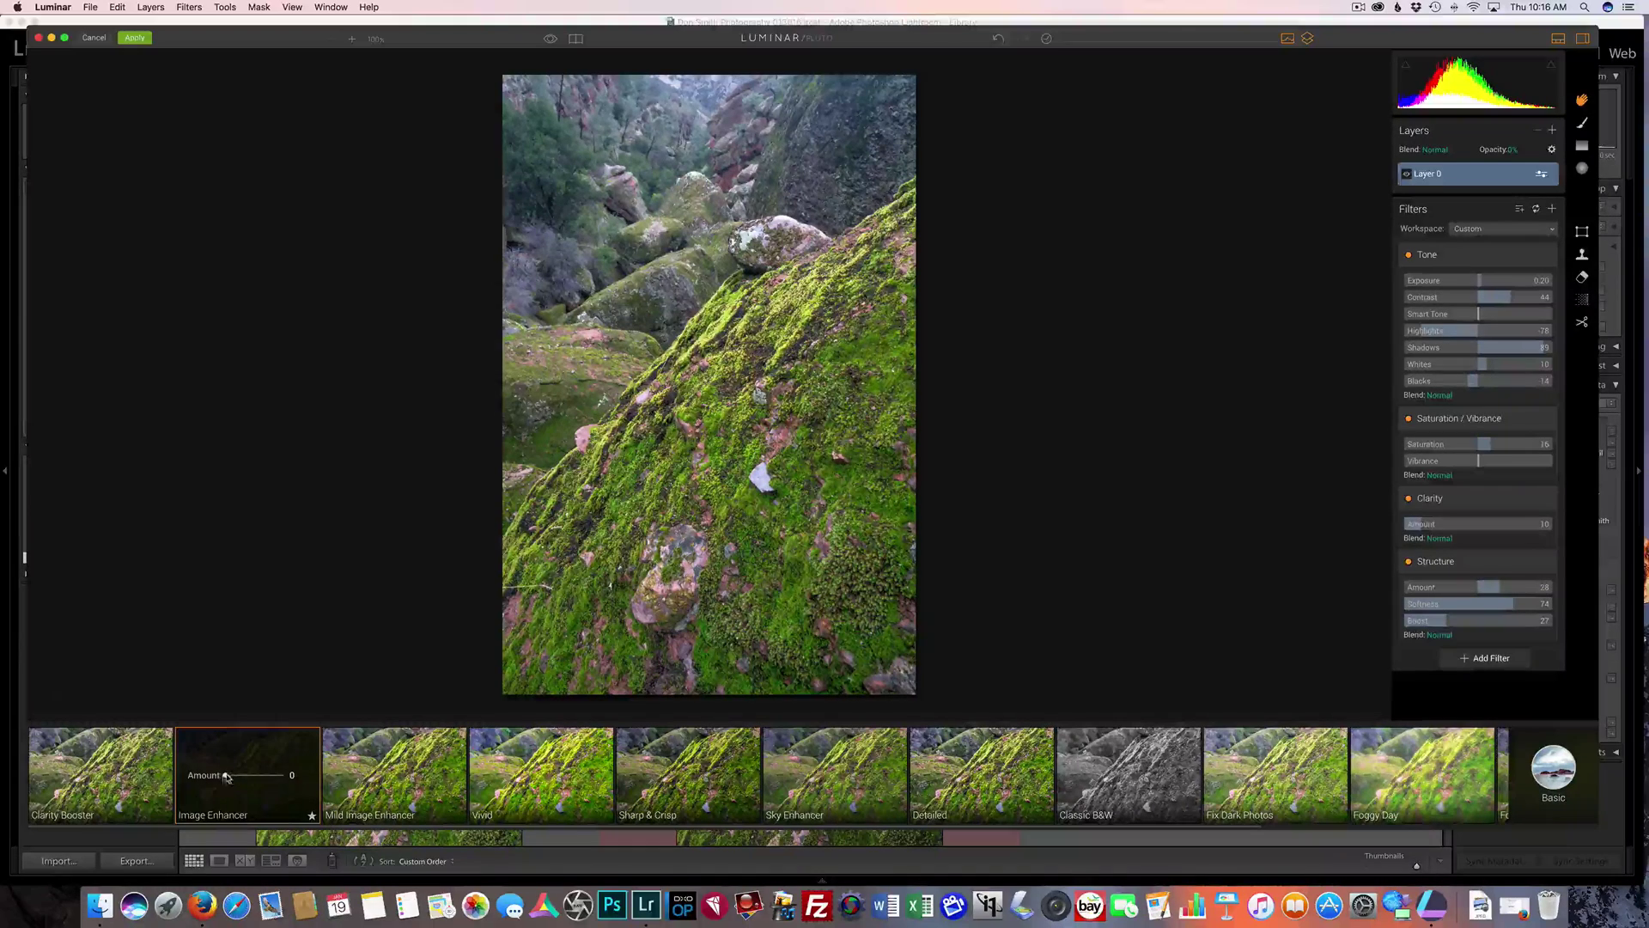
mouse_move(228, 777)
left_mouse_down()
mouse_move(269, 775)
mouse_move(225, 776)
left_mouse_up()
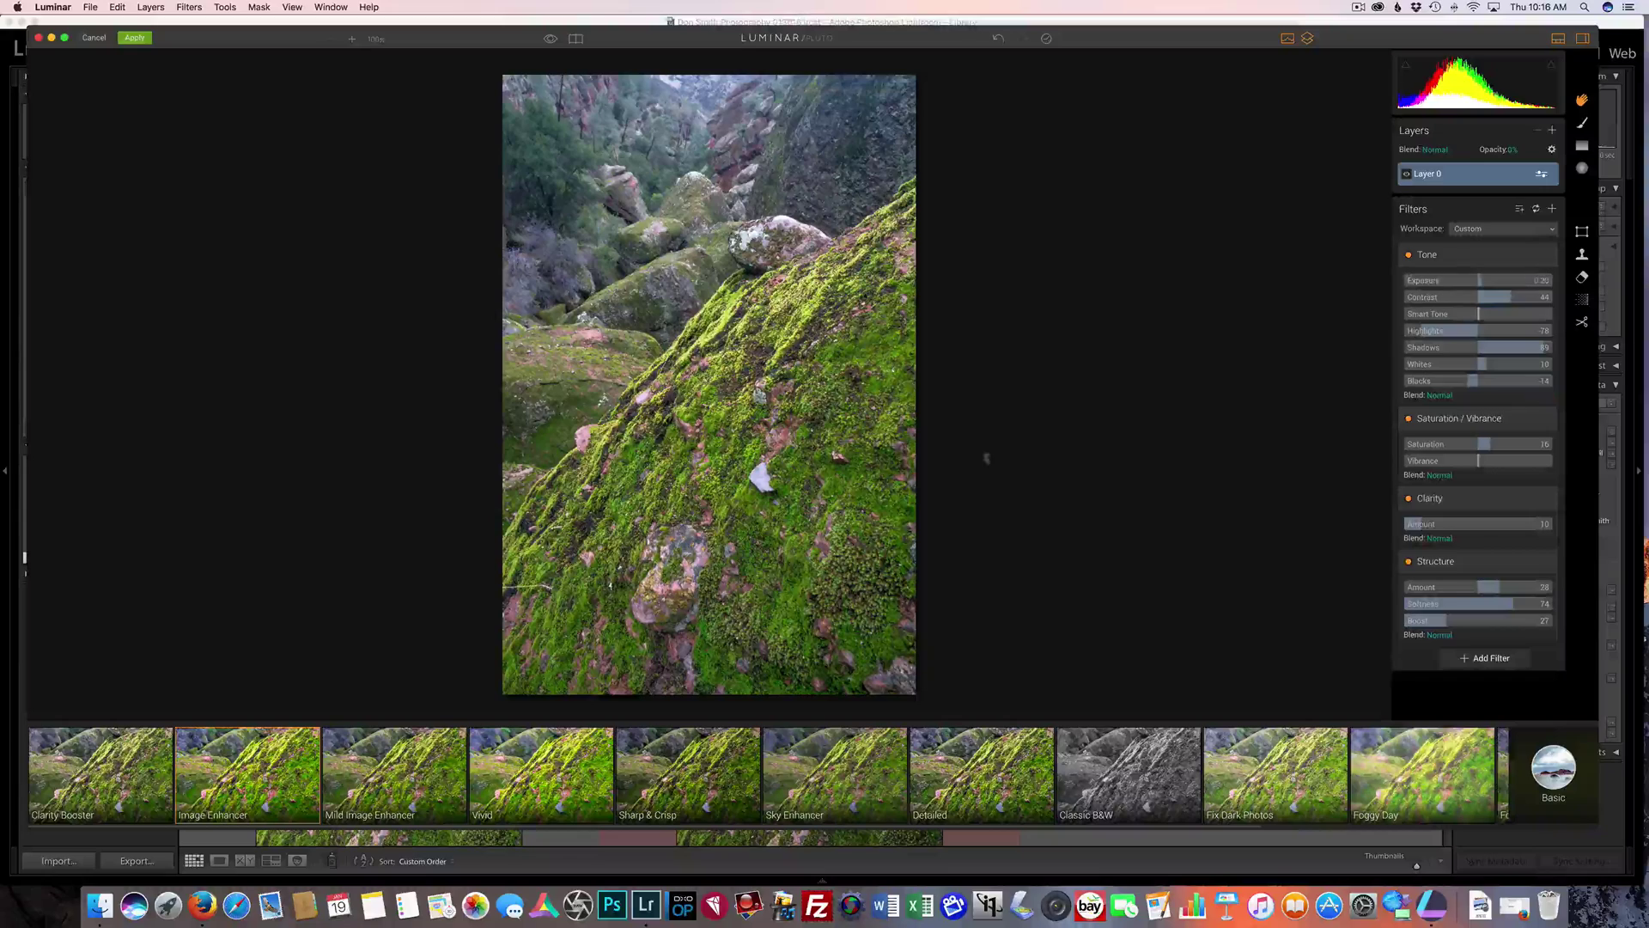
right_click(1482, 179)
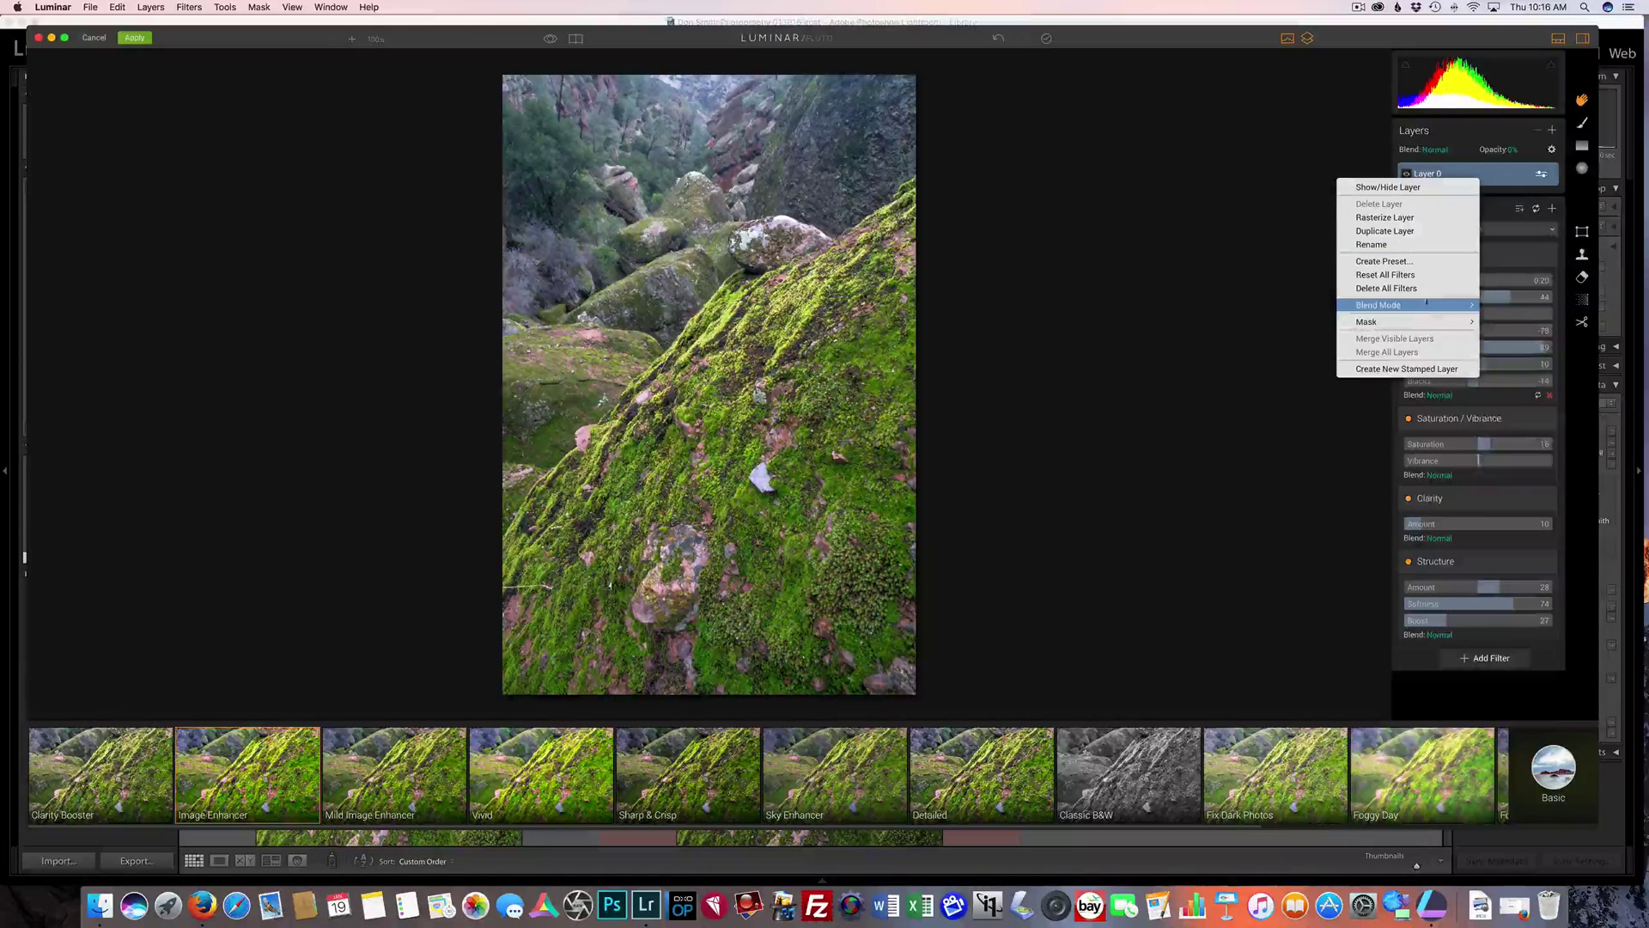
left_click(1386, 287)
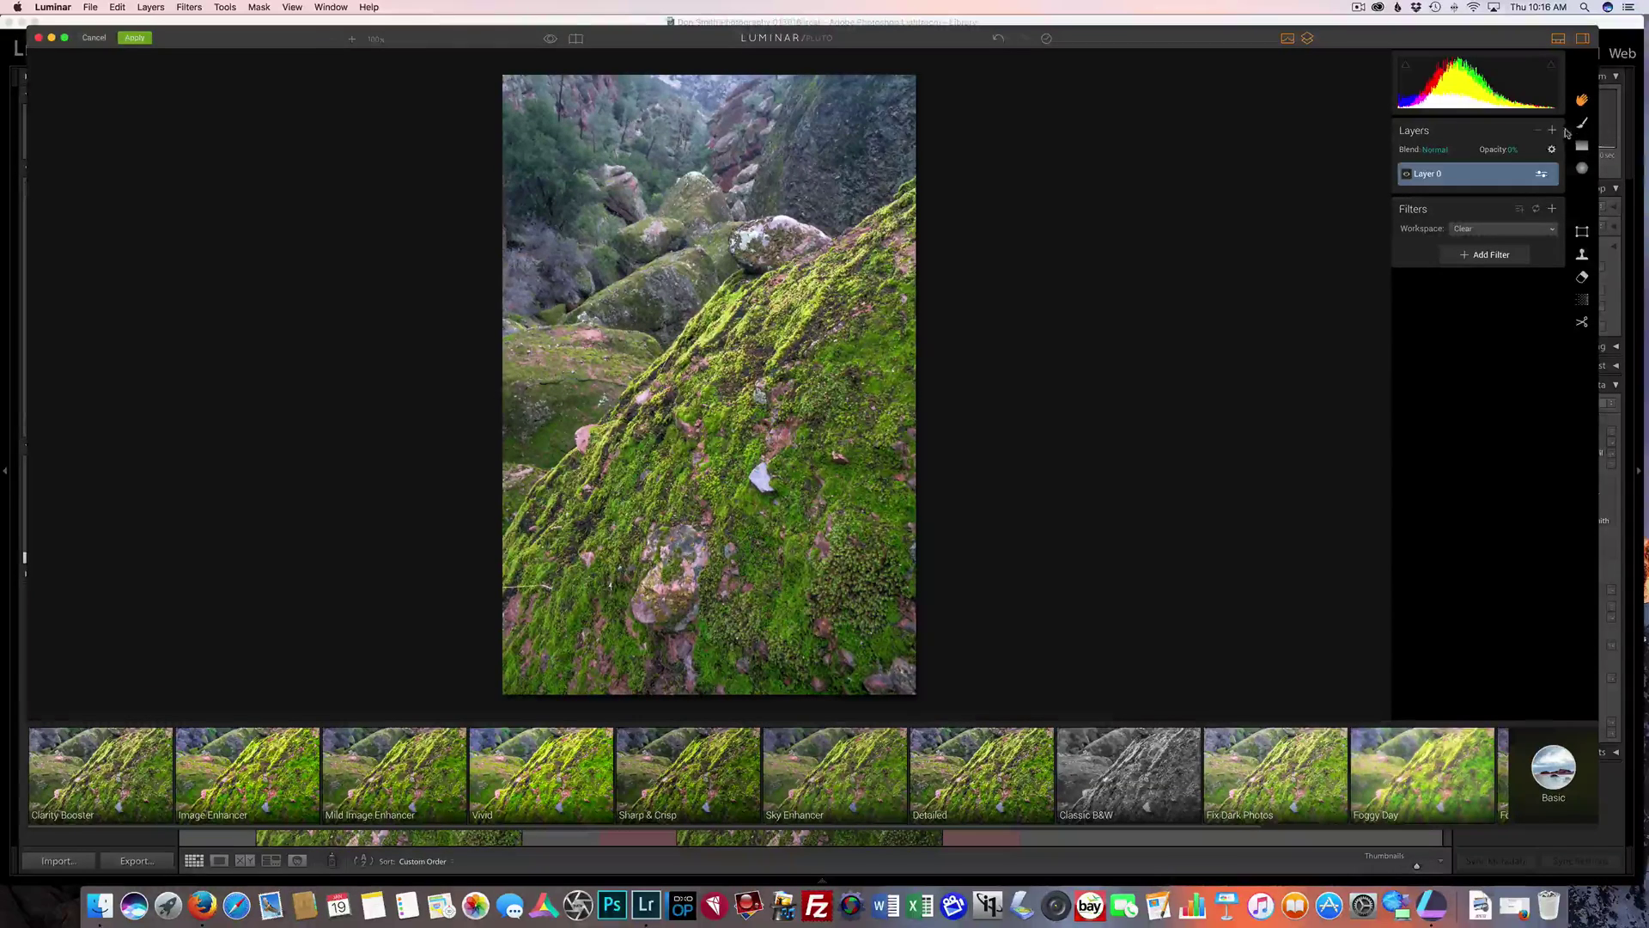
- Add a new adjustment layer above the photo and apply the Image Enhancer preset to it at 82%
left_click(1552, 130)
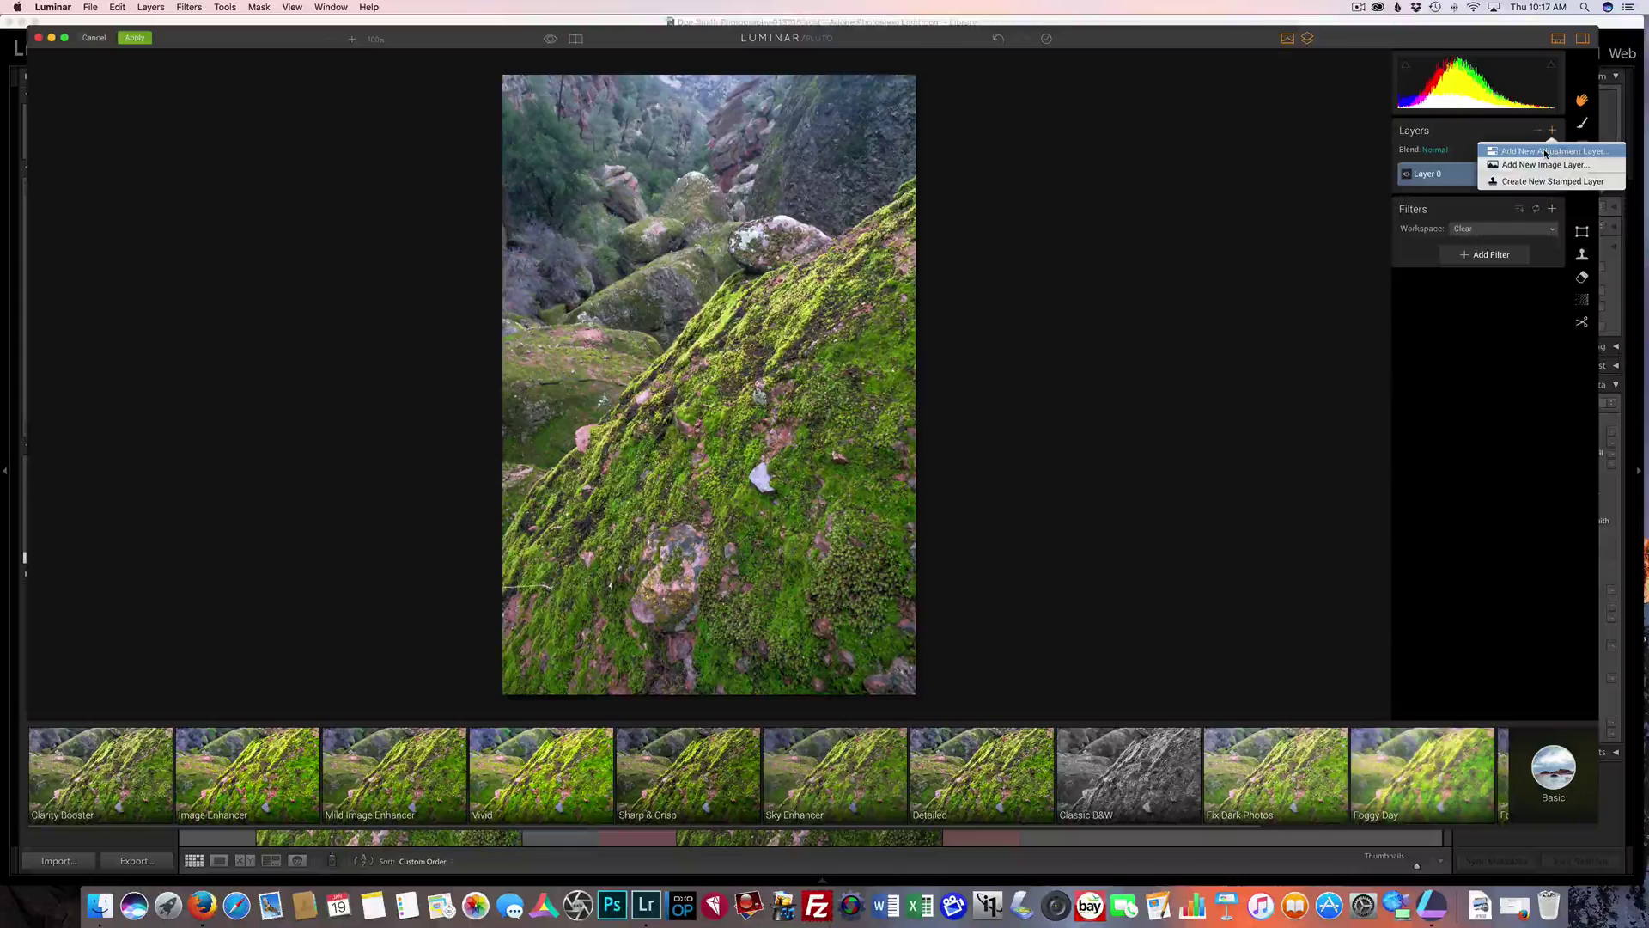
left_click(1546, 151)
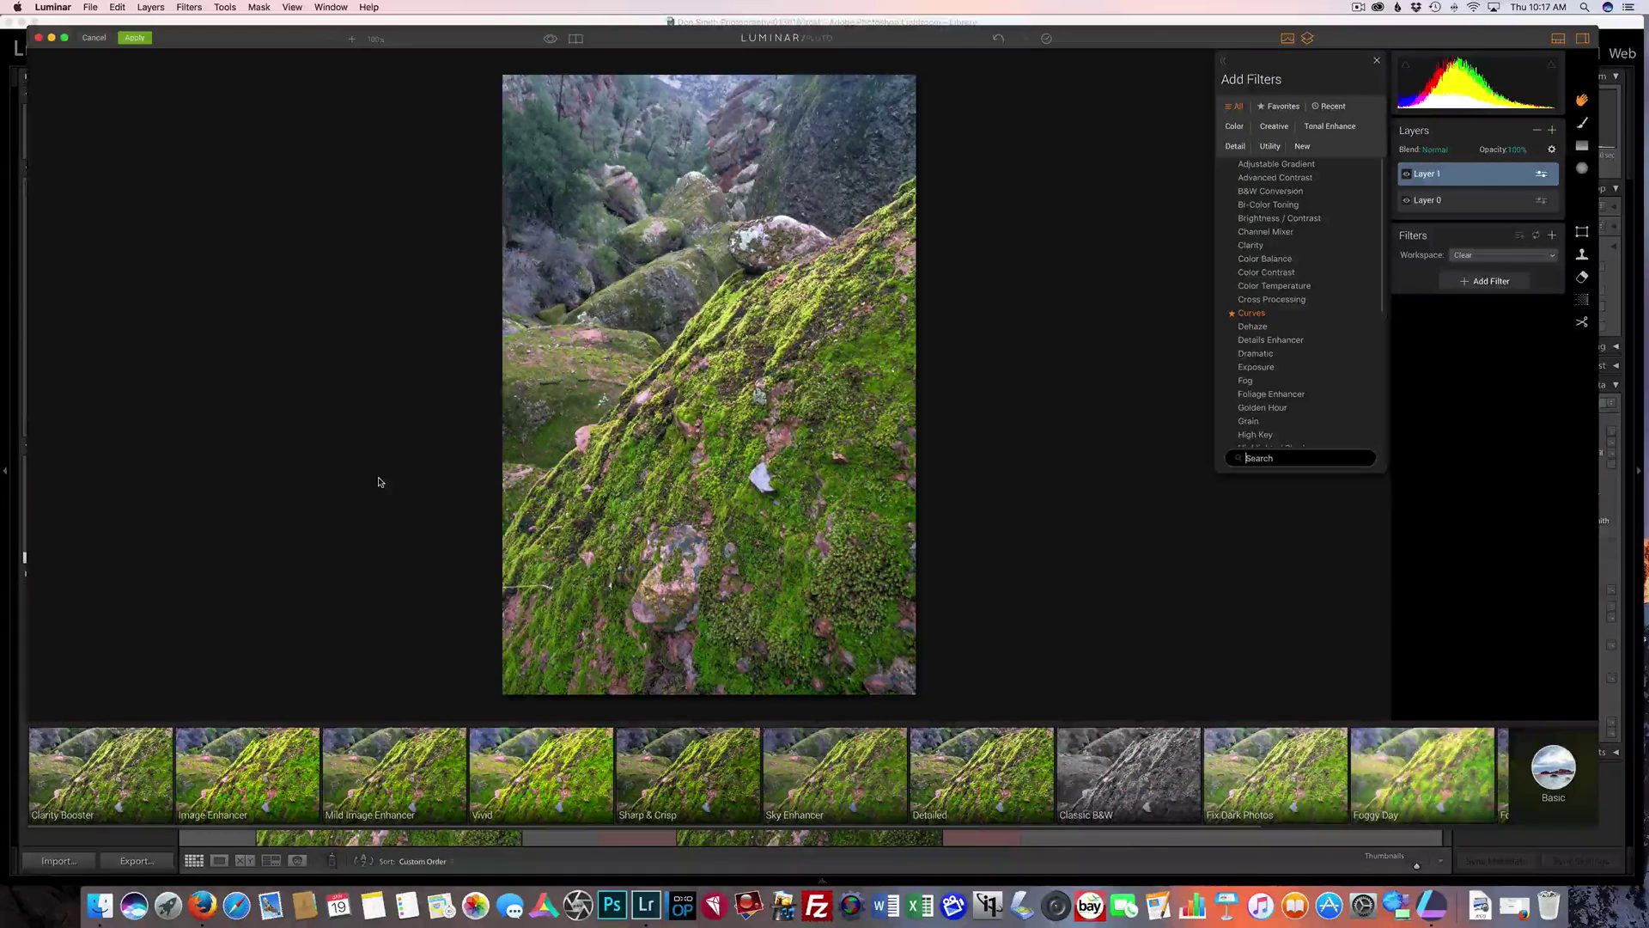
left_click(267, 778)
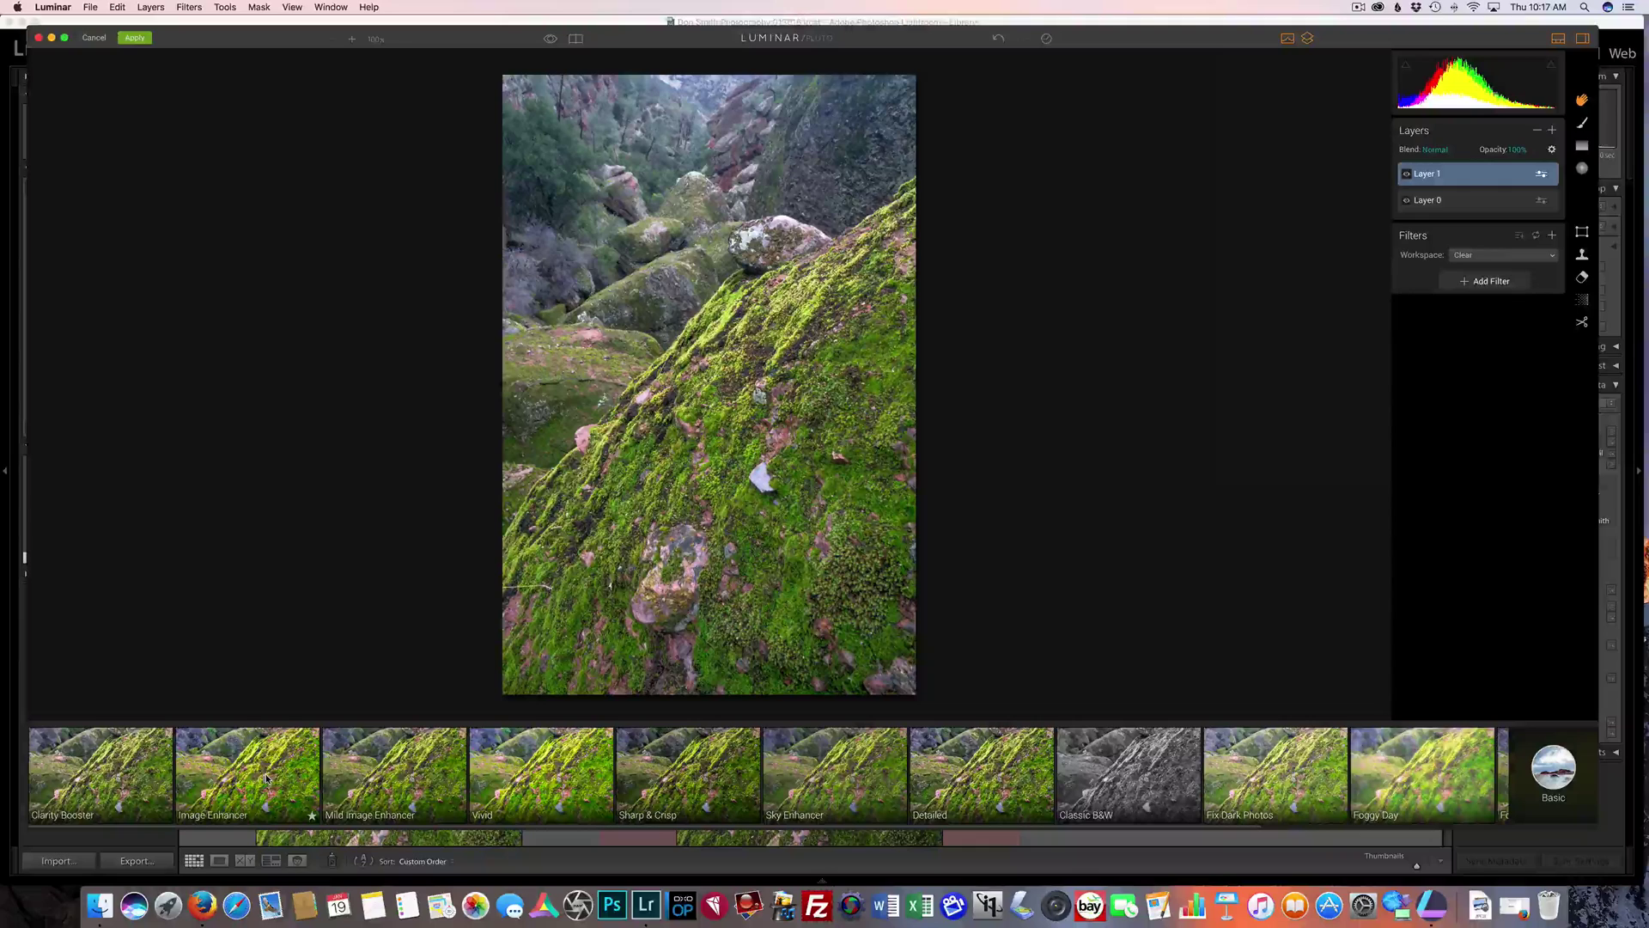
left_click(267, 779)
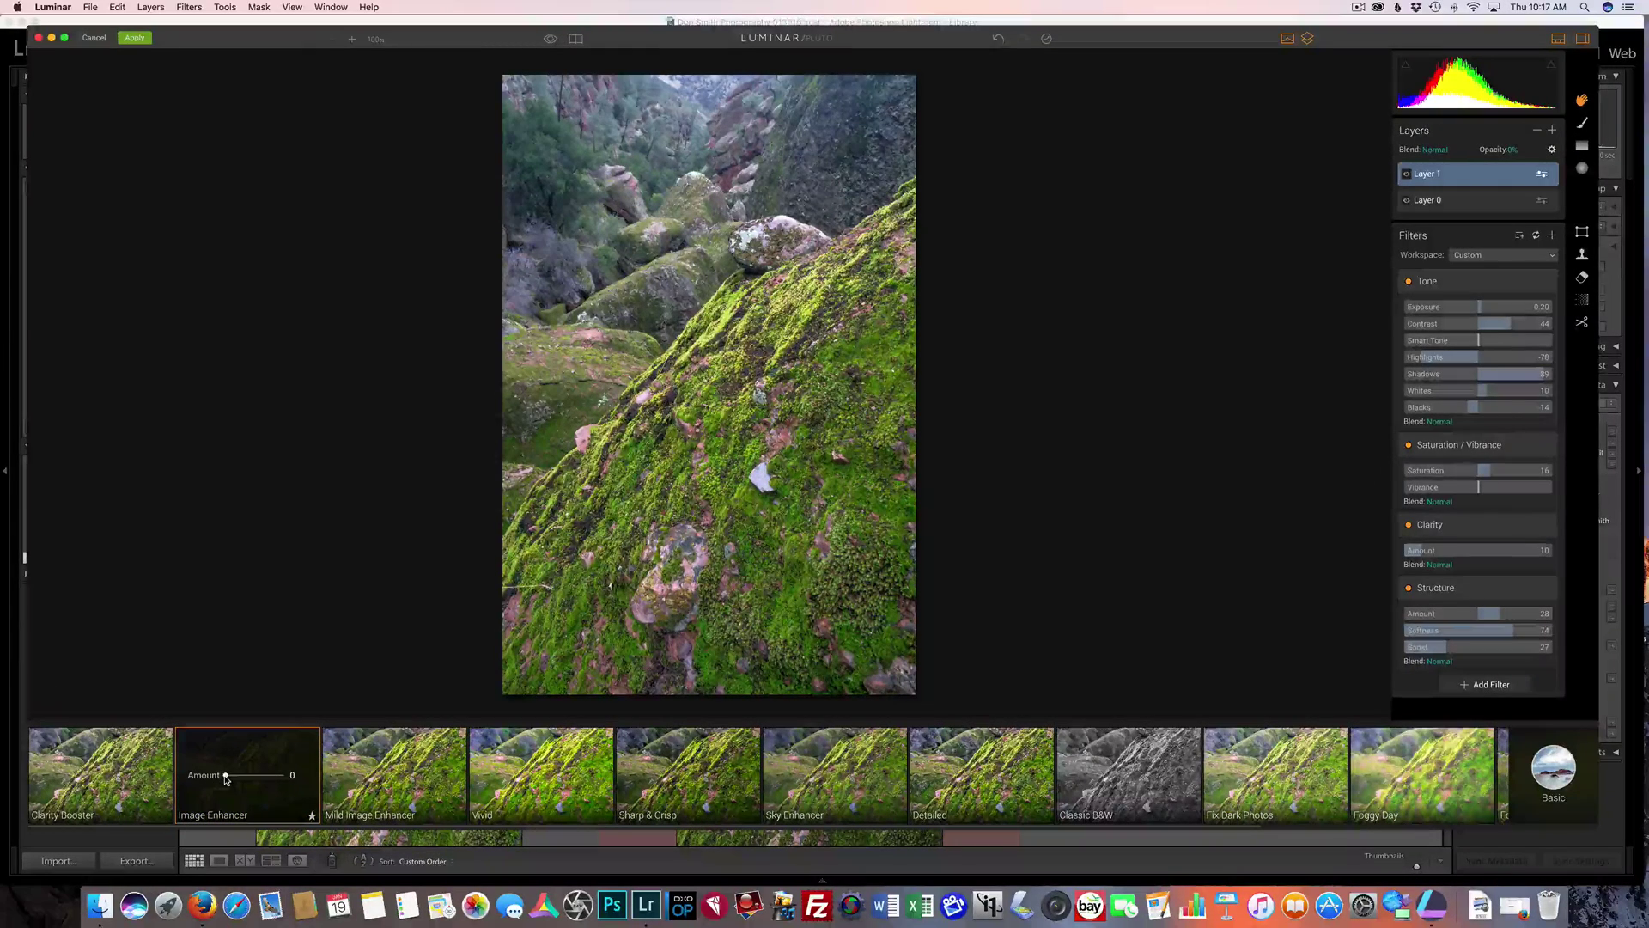
left_click_drag(225, 778, 273, 787)
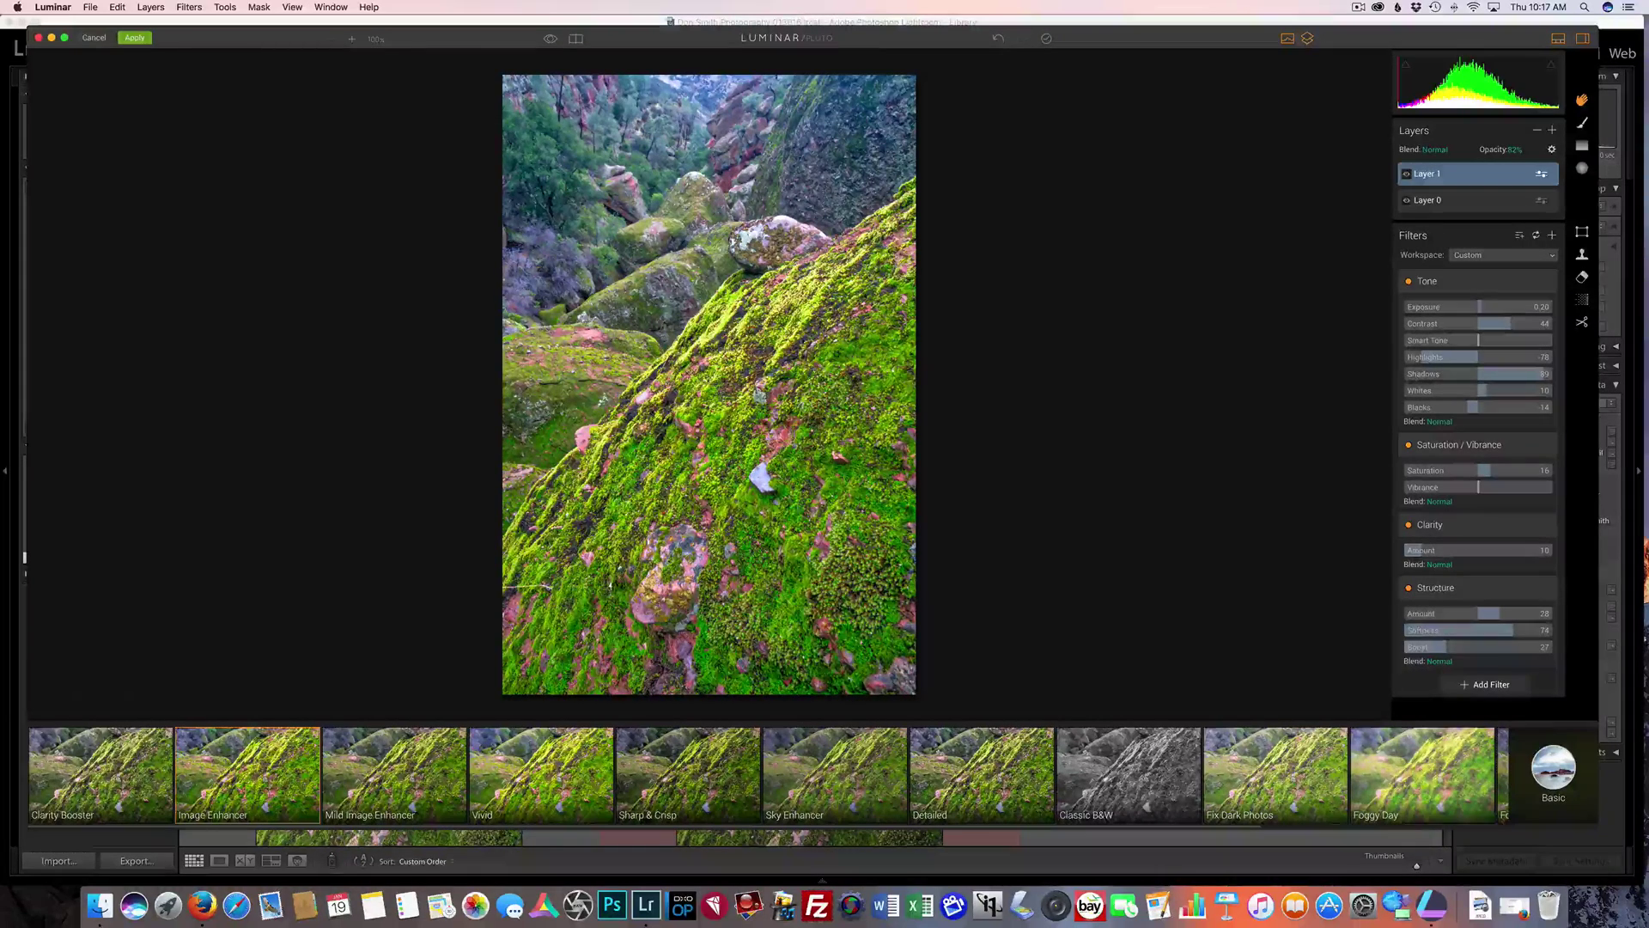
mouse_move(271, 780)
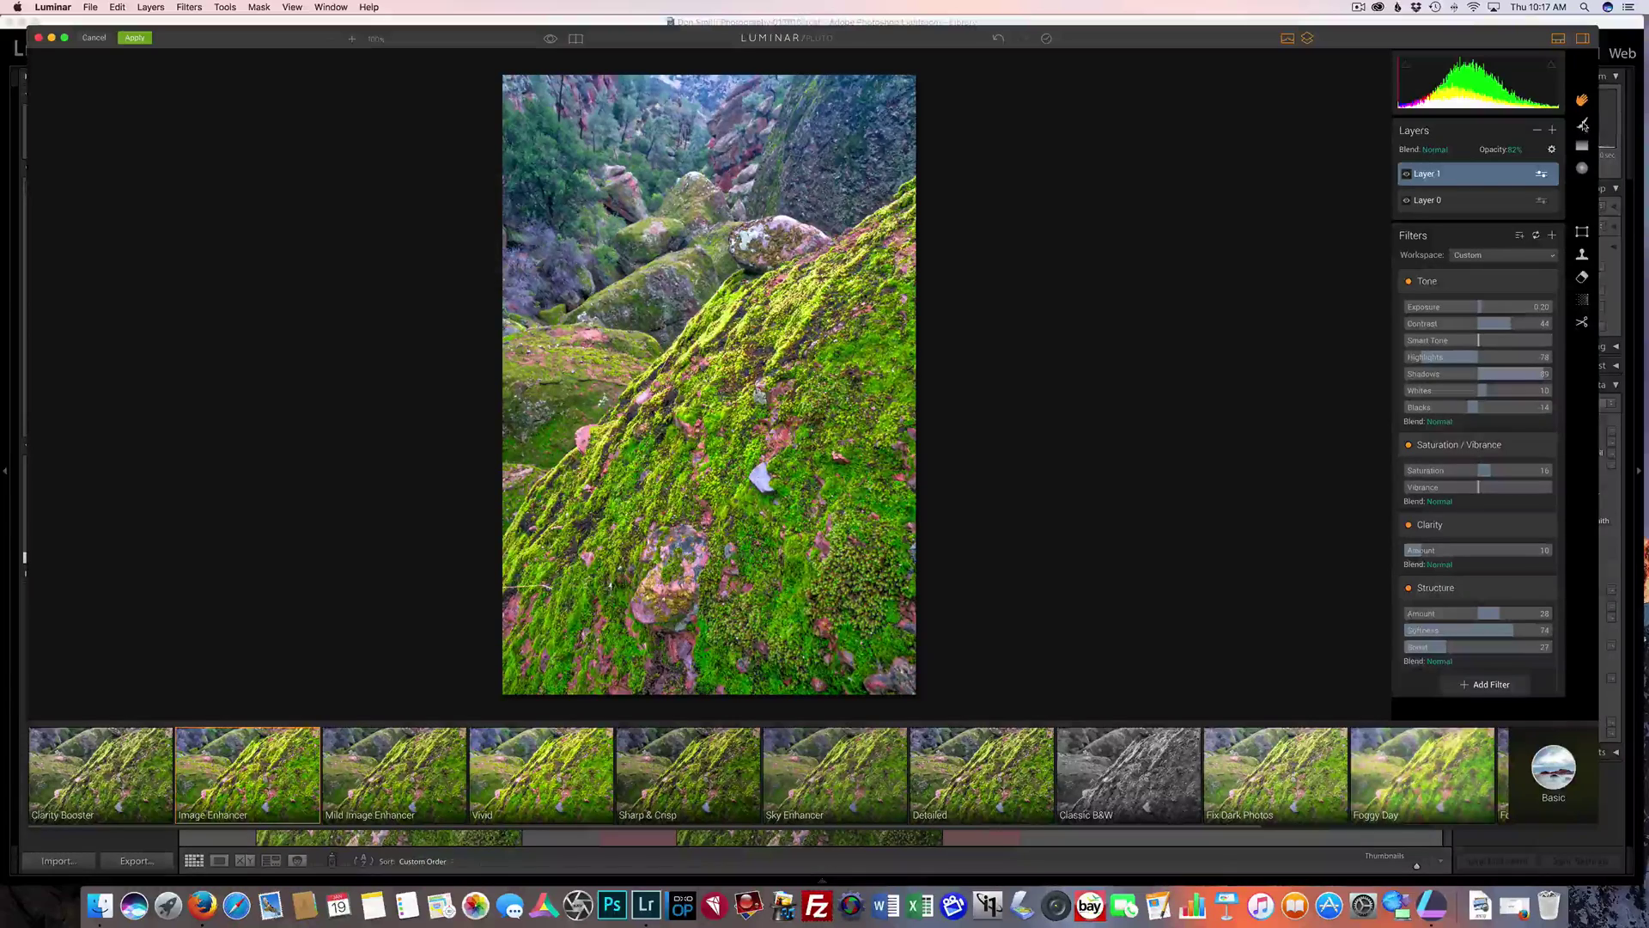
- Partially erase the preset's effect from Layer 1 over the mossy slope, using an enlarged soft mask brush in erase mode
left_click(1582, 125)
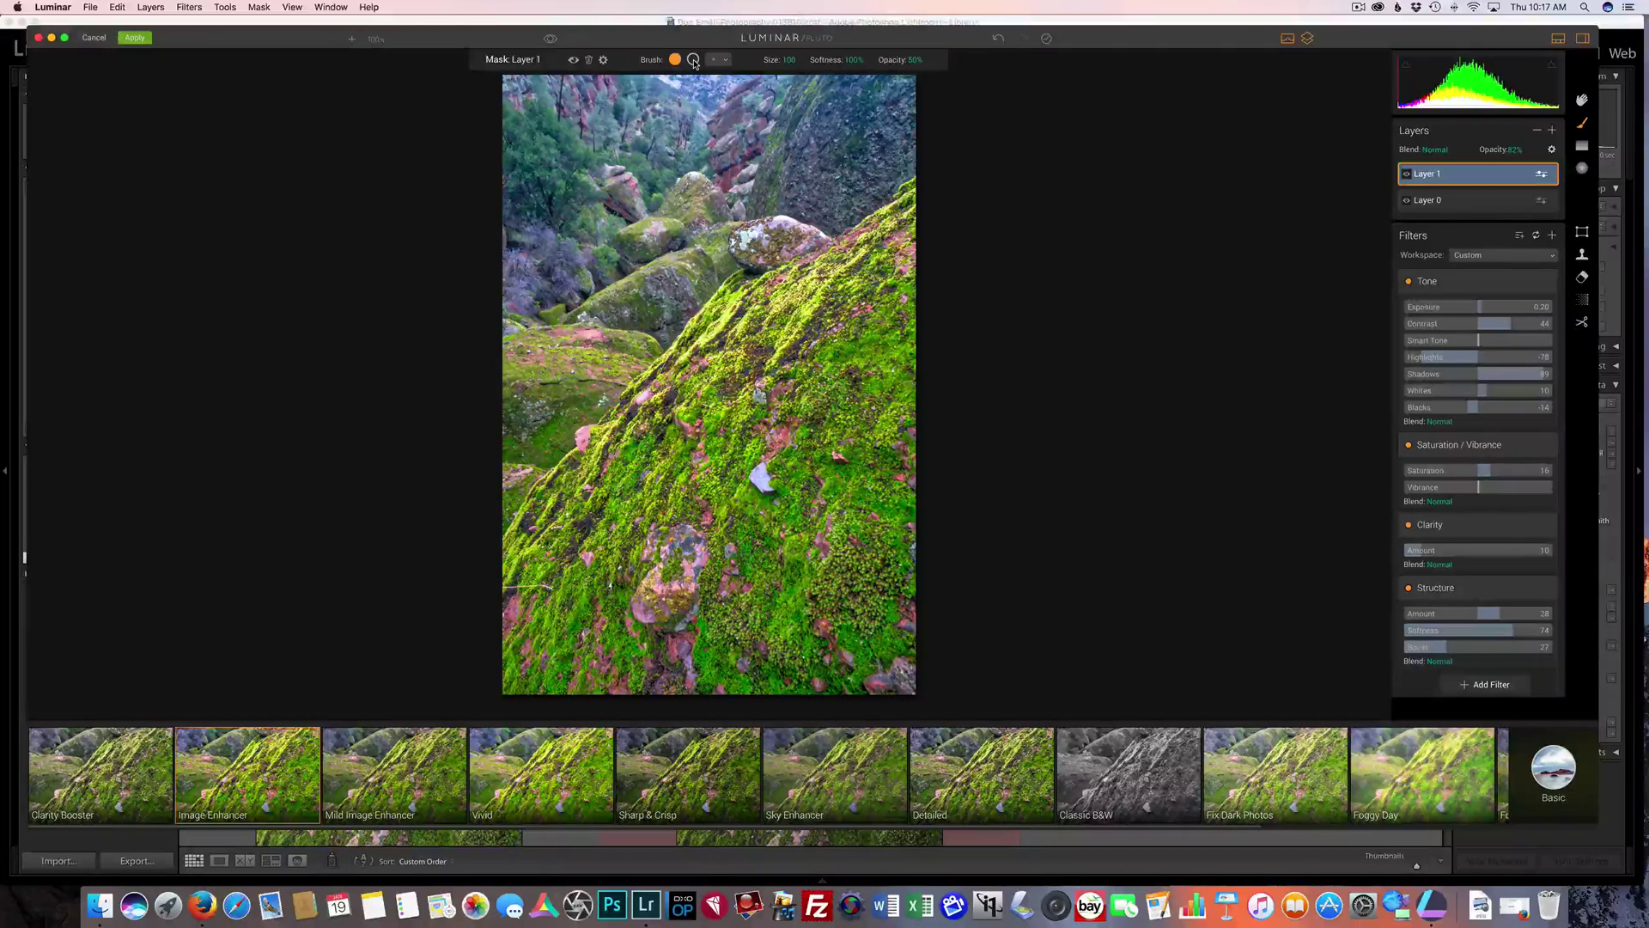
left_click(694, 62)
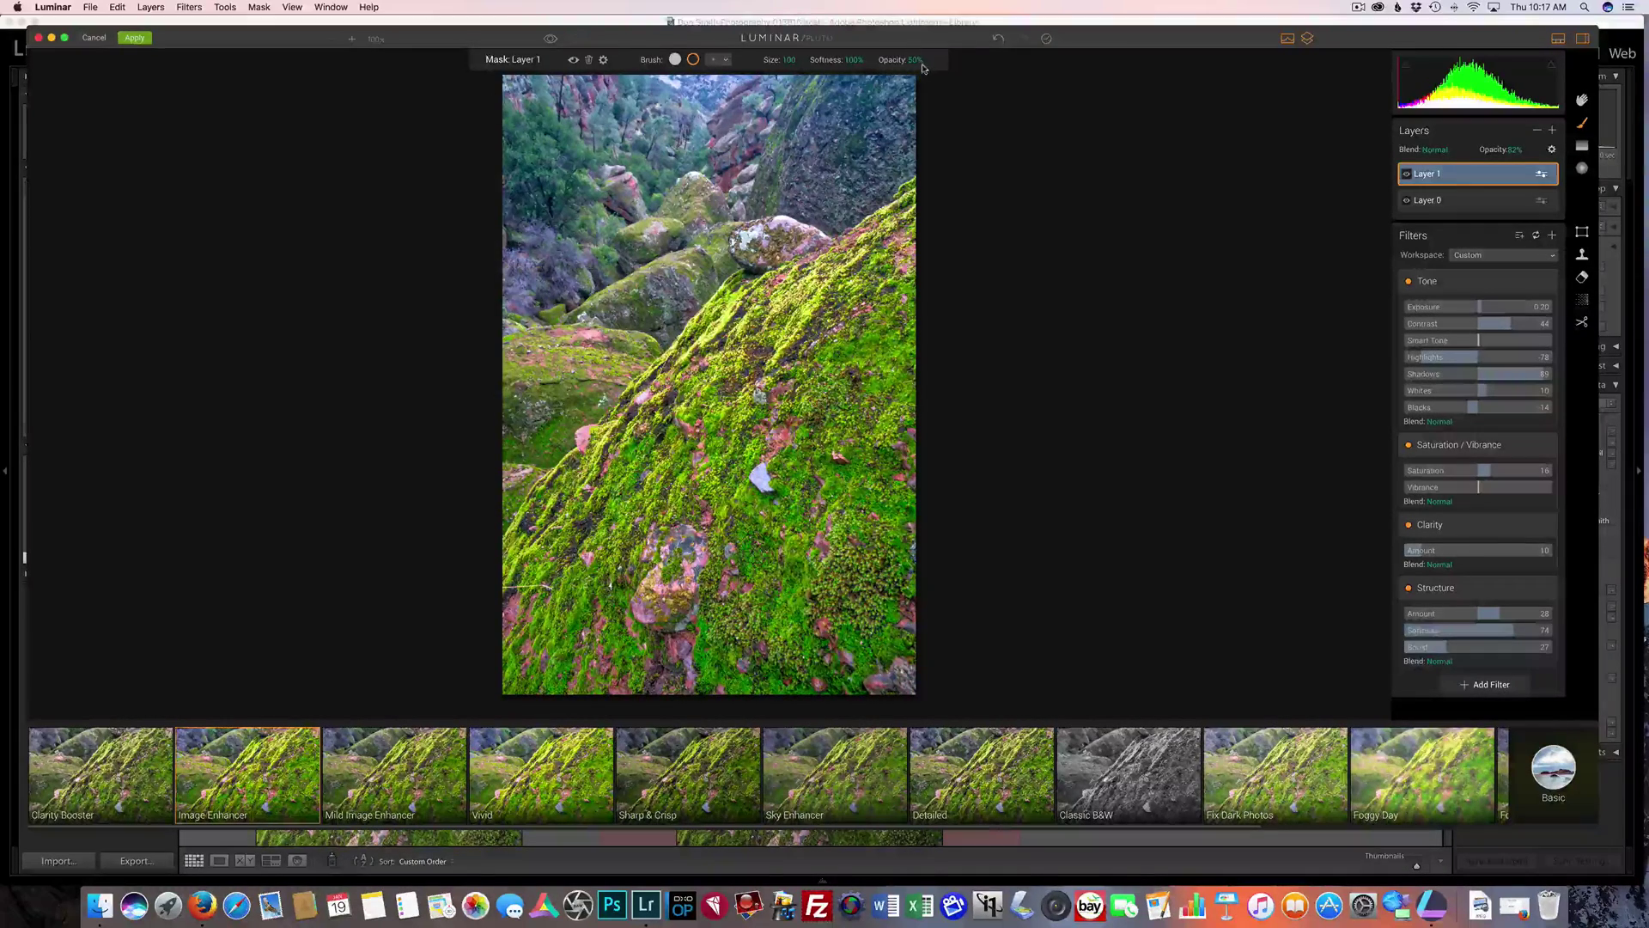
left_click_drag(591, 552, 590, 556)
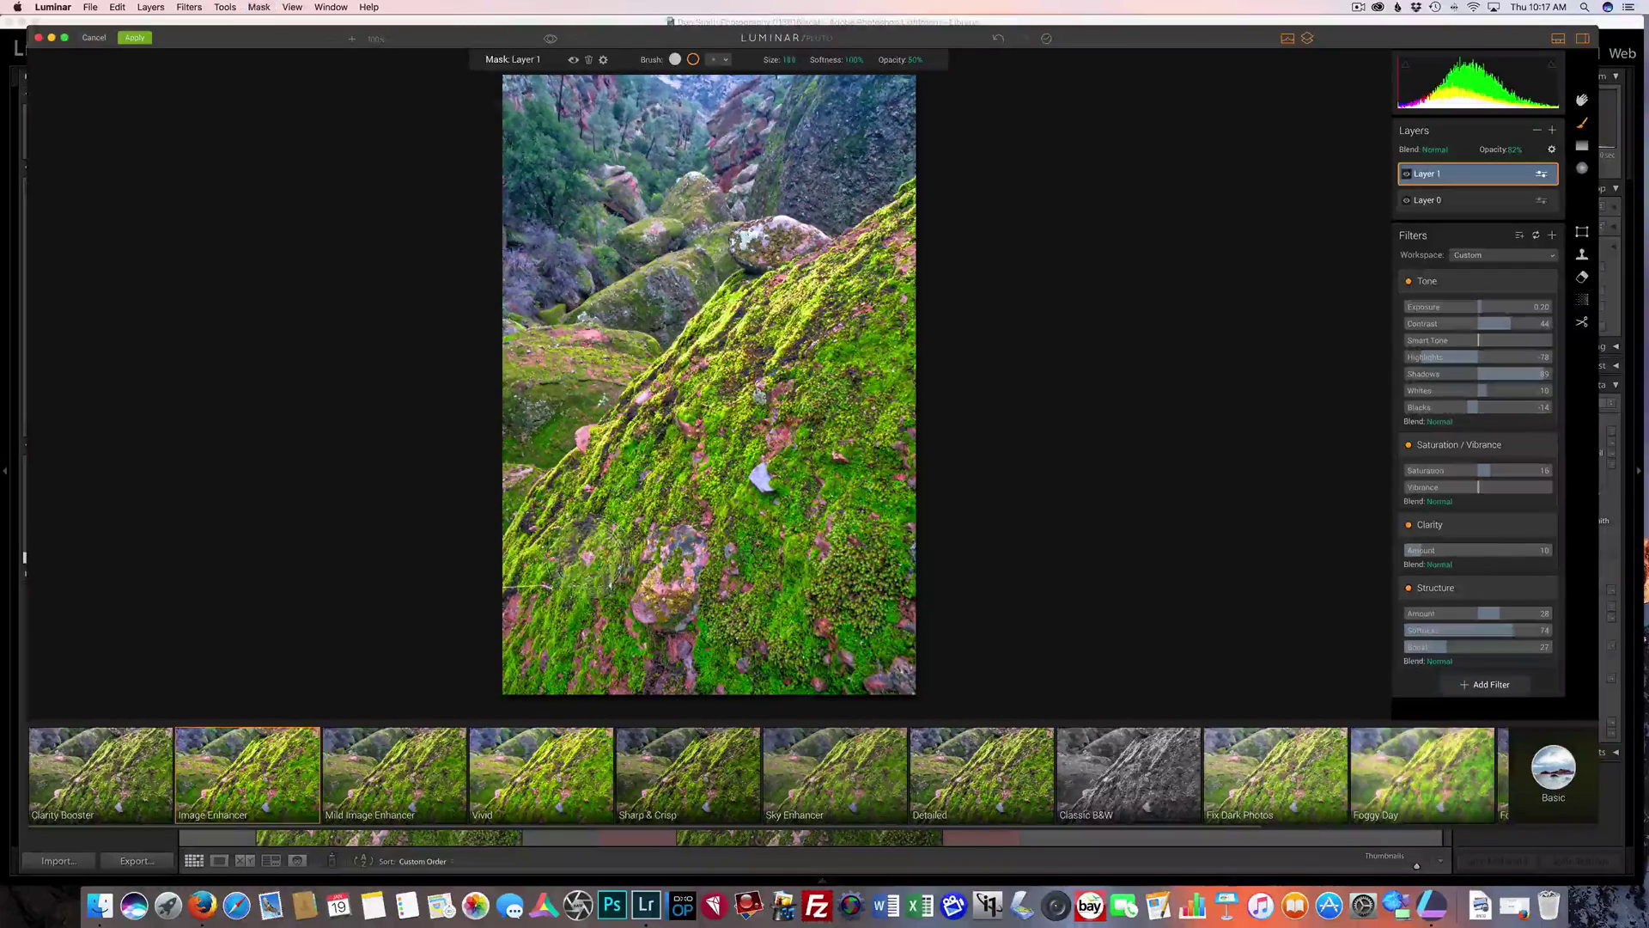
key("bracketright")
key("bracketright")
key("bracketright")
key("bracketright")
mouse_move(668, 479)
left_mouse_down()
mouse_move(888, 311)
mouse_move(464, 658)
mouse_move(1008, 382)
mouse_move(587, 654)
mouse_move(880, 654)
mouse_move(660, 665)
mouse_move(858, 592)
mouse_move(850, 567)
mouse_move(601, 592)
mouse_move(850, 447)
mouse_move(924, 273)
mouse_move(713, 378)
mouse_move(534, 569)
left_mouse_up()
mouse_move(730, 567)
left_mouse_down()
mouse_move(902, 283)
mouse_move(575, 523)
mouse_move(836, 359)
mouse_move(650, 576)
mouse_move(868, 533)
mouse_move(550, 592)
mouse_move(620, 700)
mouse_move(910, 601)
left_mouse_up()
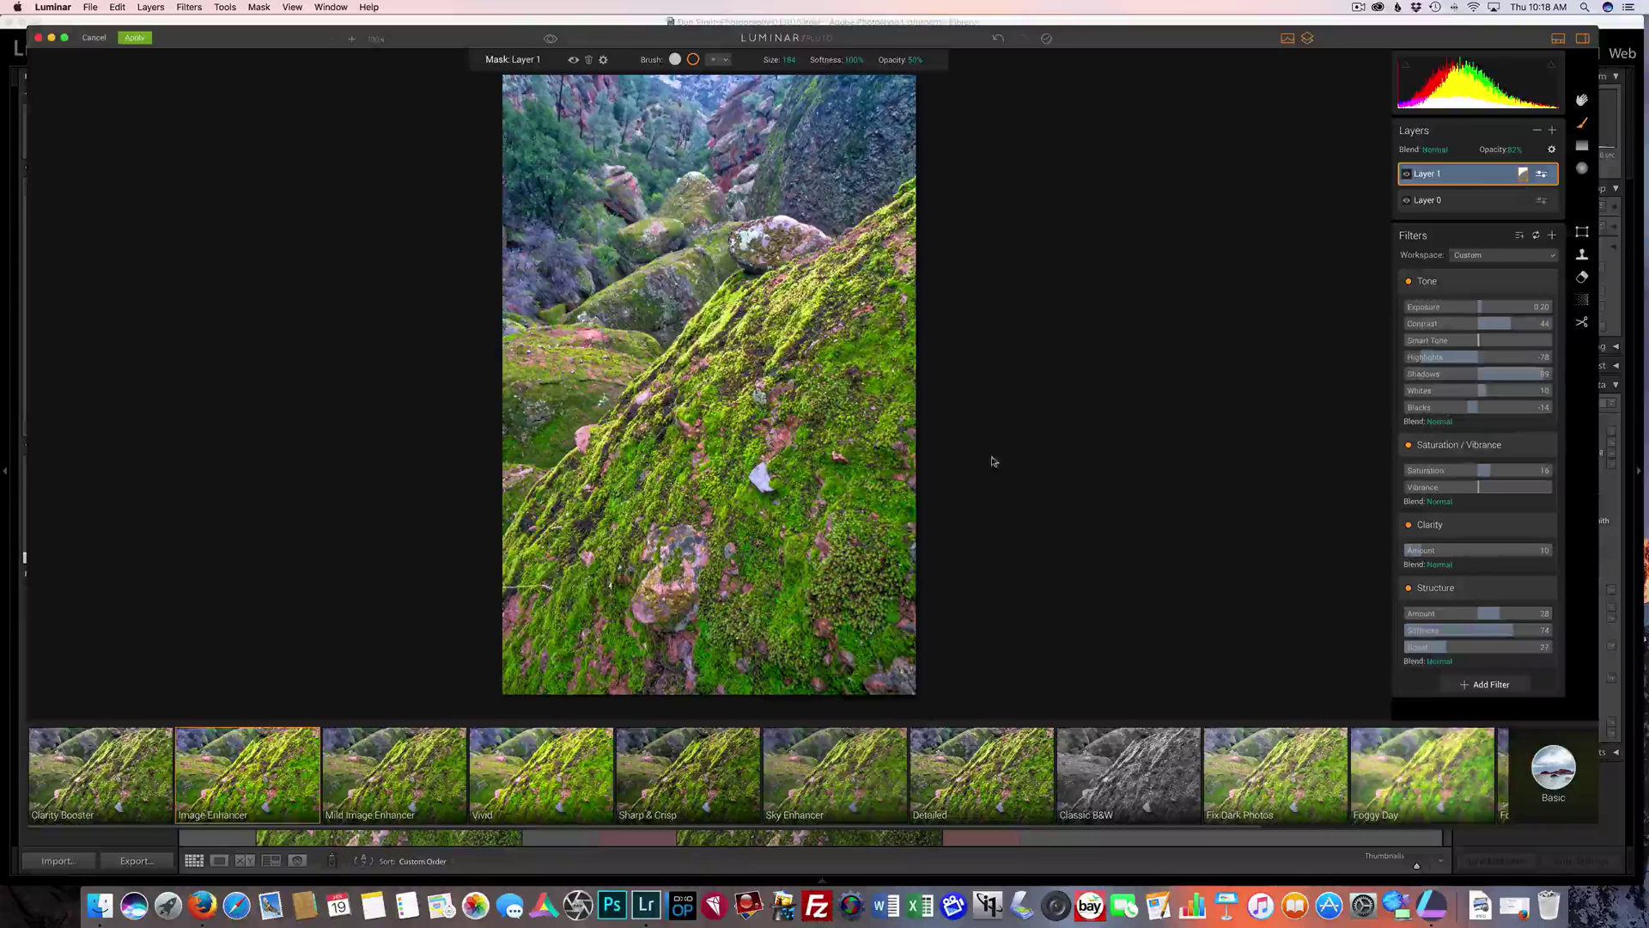
left_click(888, 304)
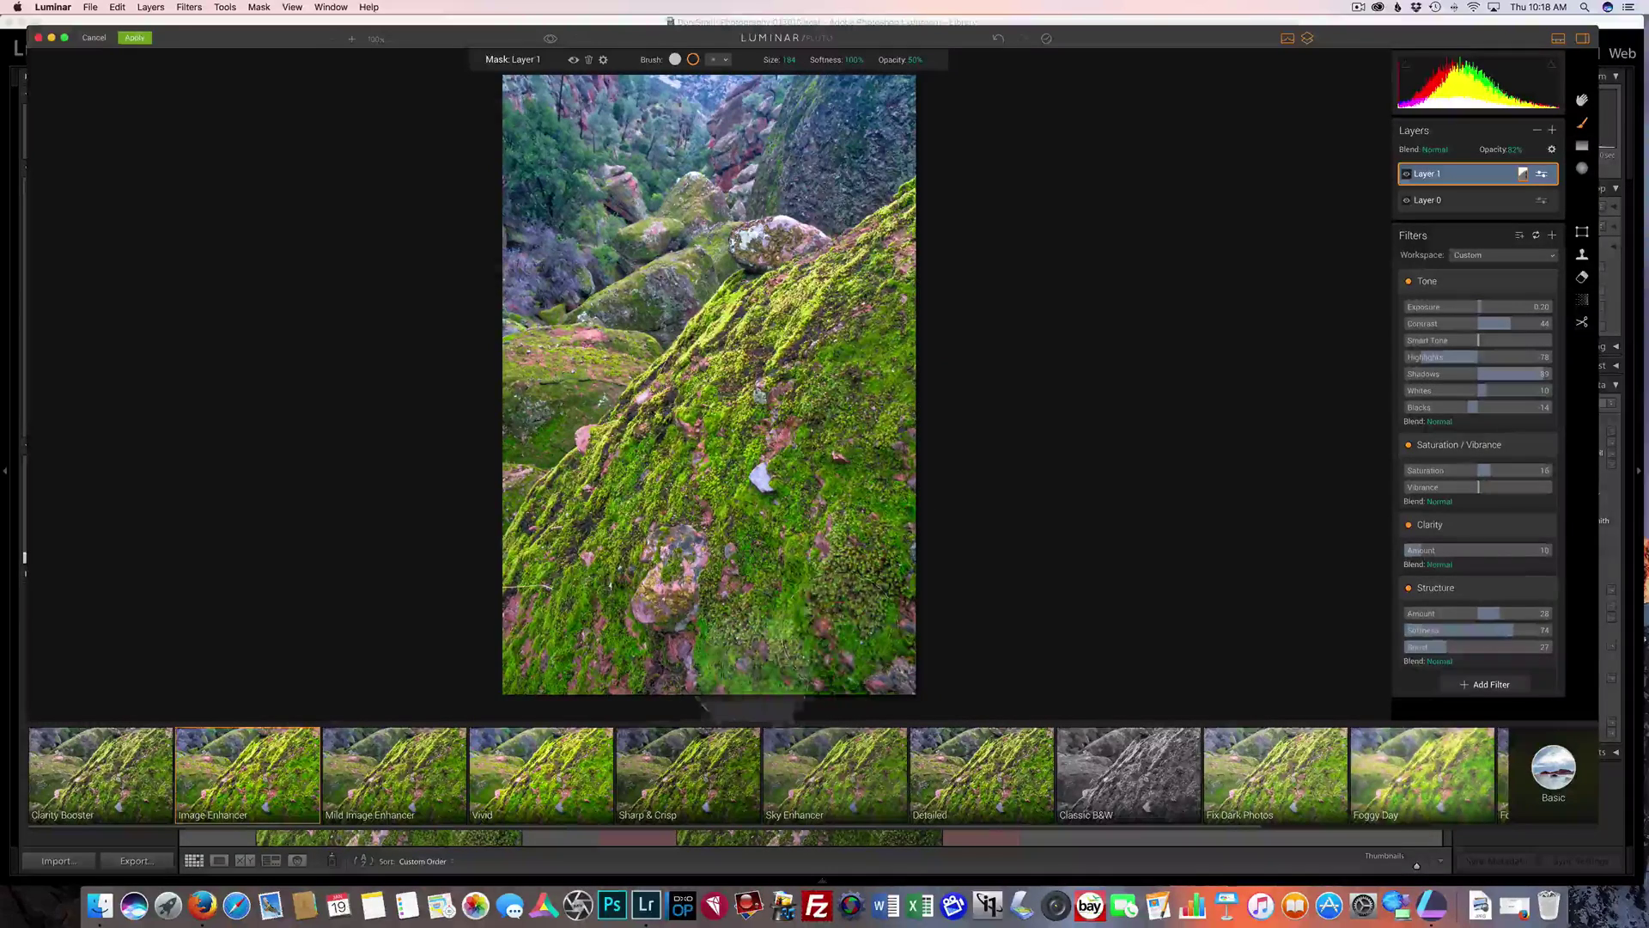
mouse_move(754, 690)
left_mouse_down()
mouse_move(862, 572)
mouse_move(755, 602)
mouse_move(647, 501)
mouse_move(536, 597)
mouse_move(631, 539)
mouse_move(854, 531)
mouse_move(901, 369)
mouse_move(782, 639)
mouse_move(657, 515)
mouse_move(601, 524)
mouse_move(670, 533)
mouse_move(850, 430)
mouse_move(884, 507)
mouse_move(790, 635)
mouse_move(532, 215)
left_mouse_up()
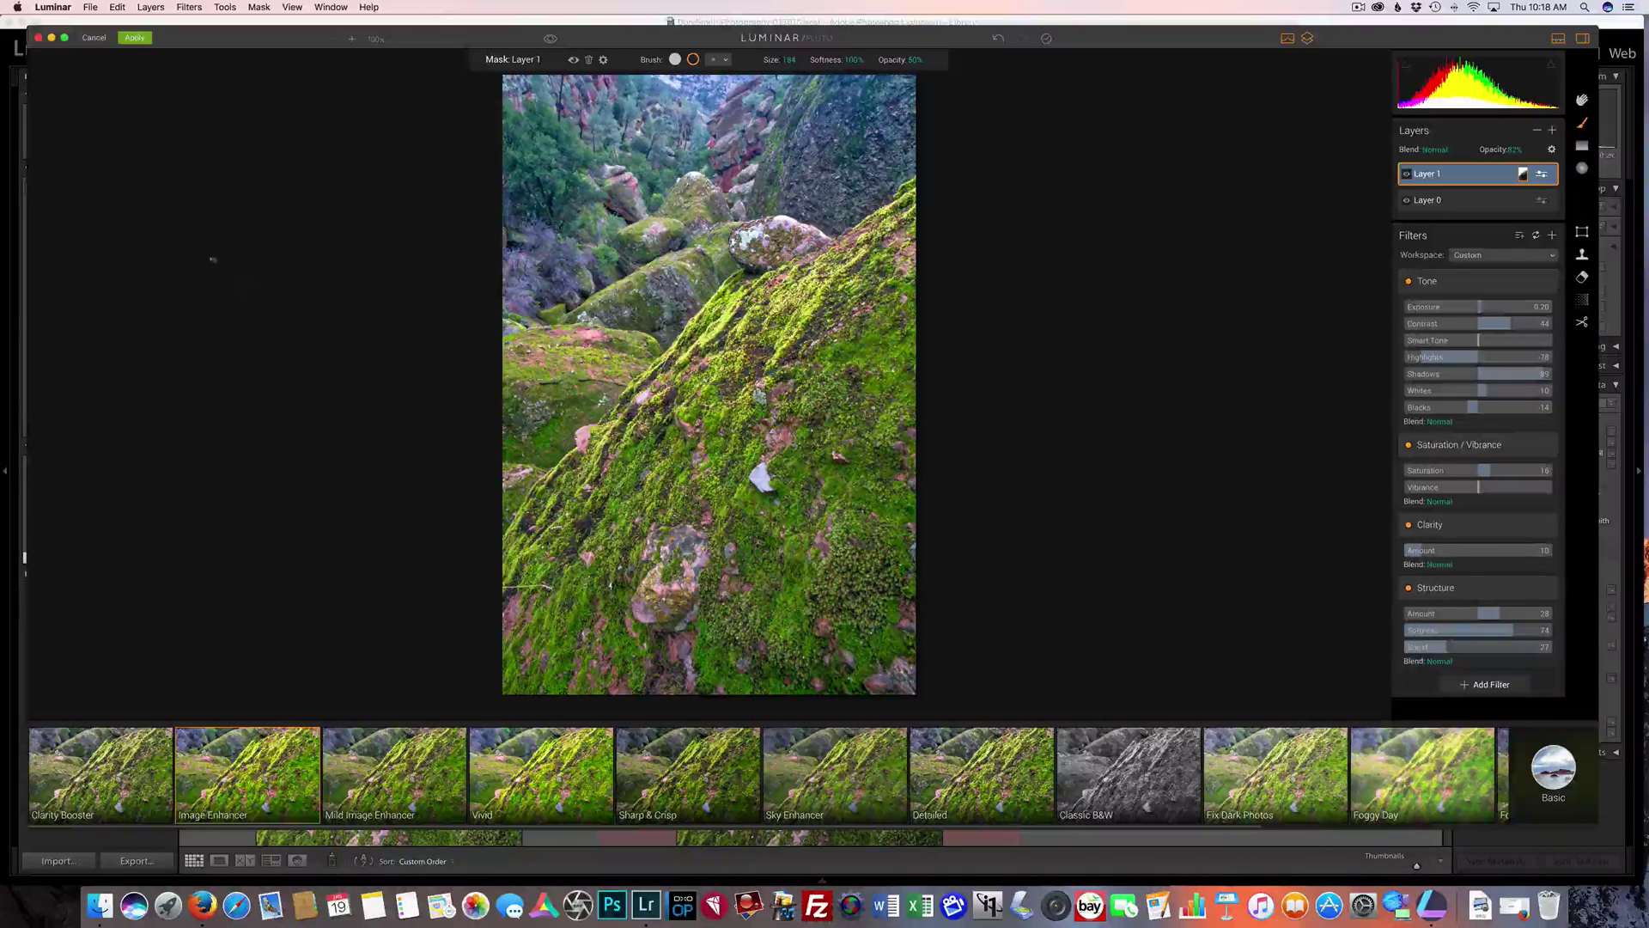
- Apply the Luminar edits and view the resulting copy beside the earlier versions in the Lightroom grid
left_click(134, 39)
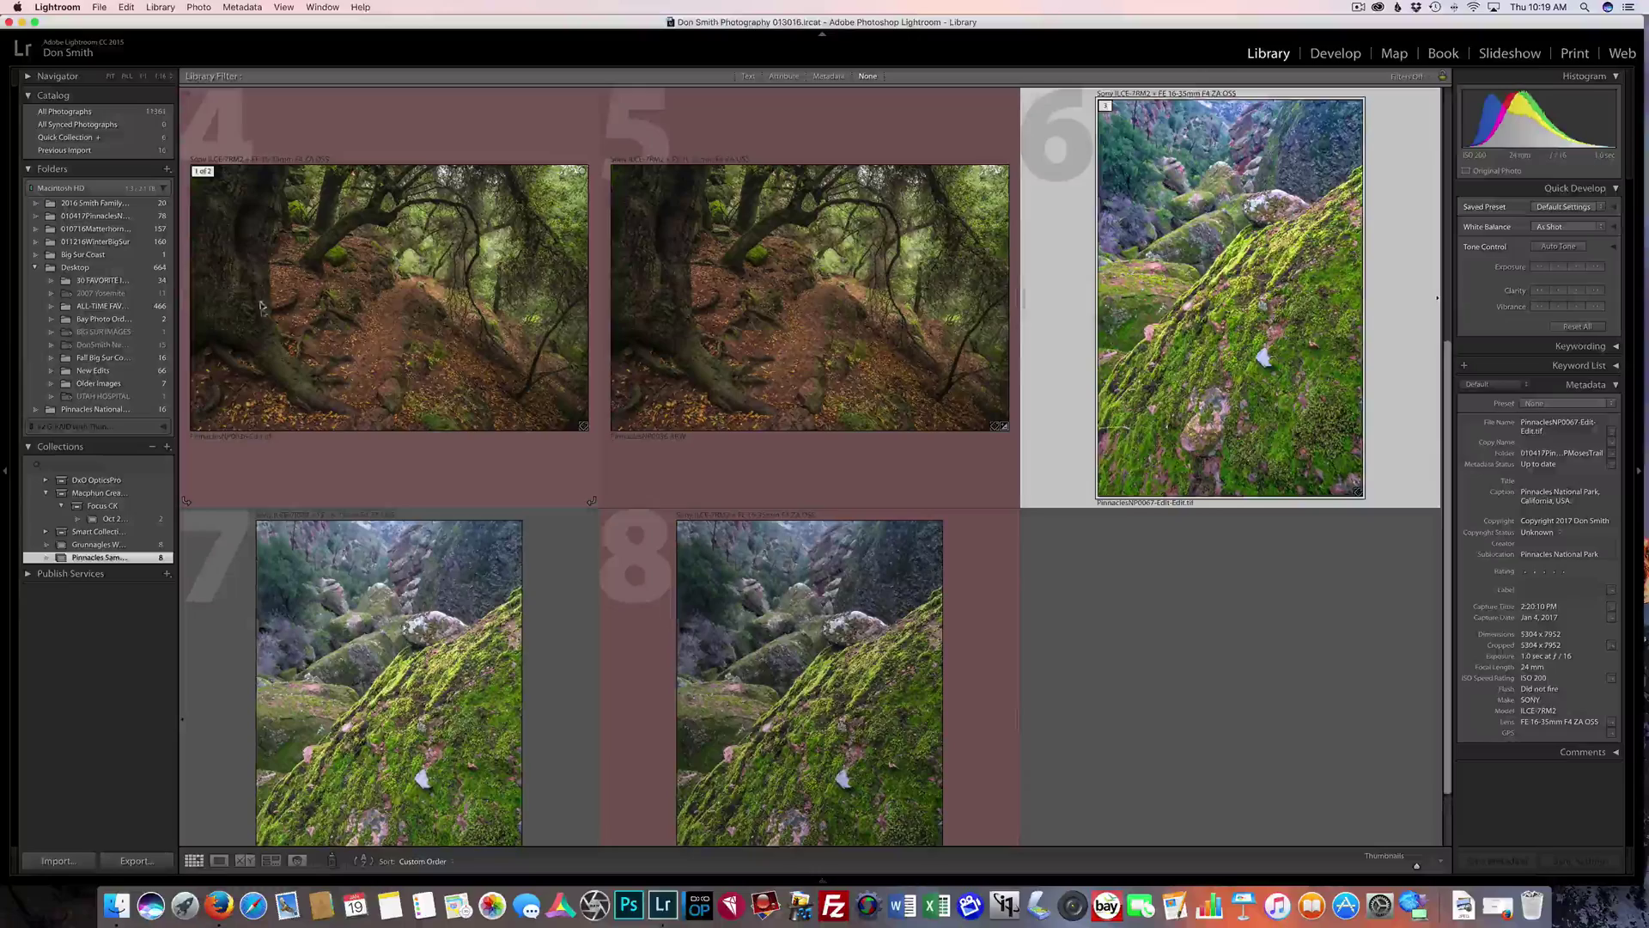
scroll(344, 335, "down", 2)
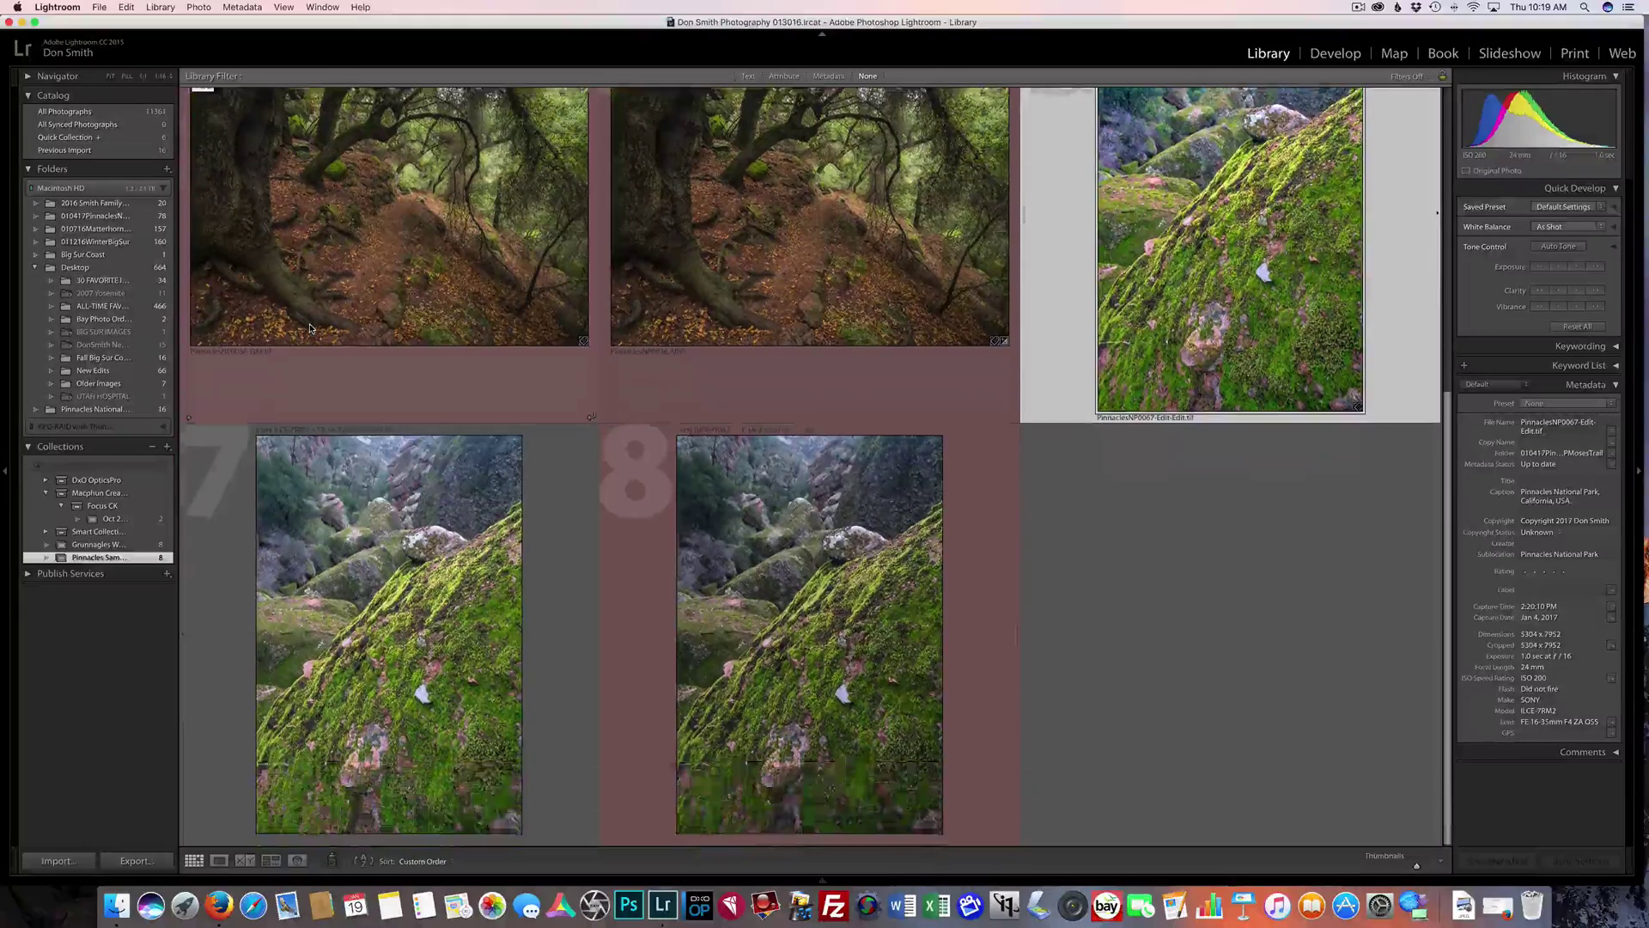
scroll(474, 361, "up", 4)
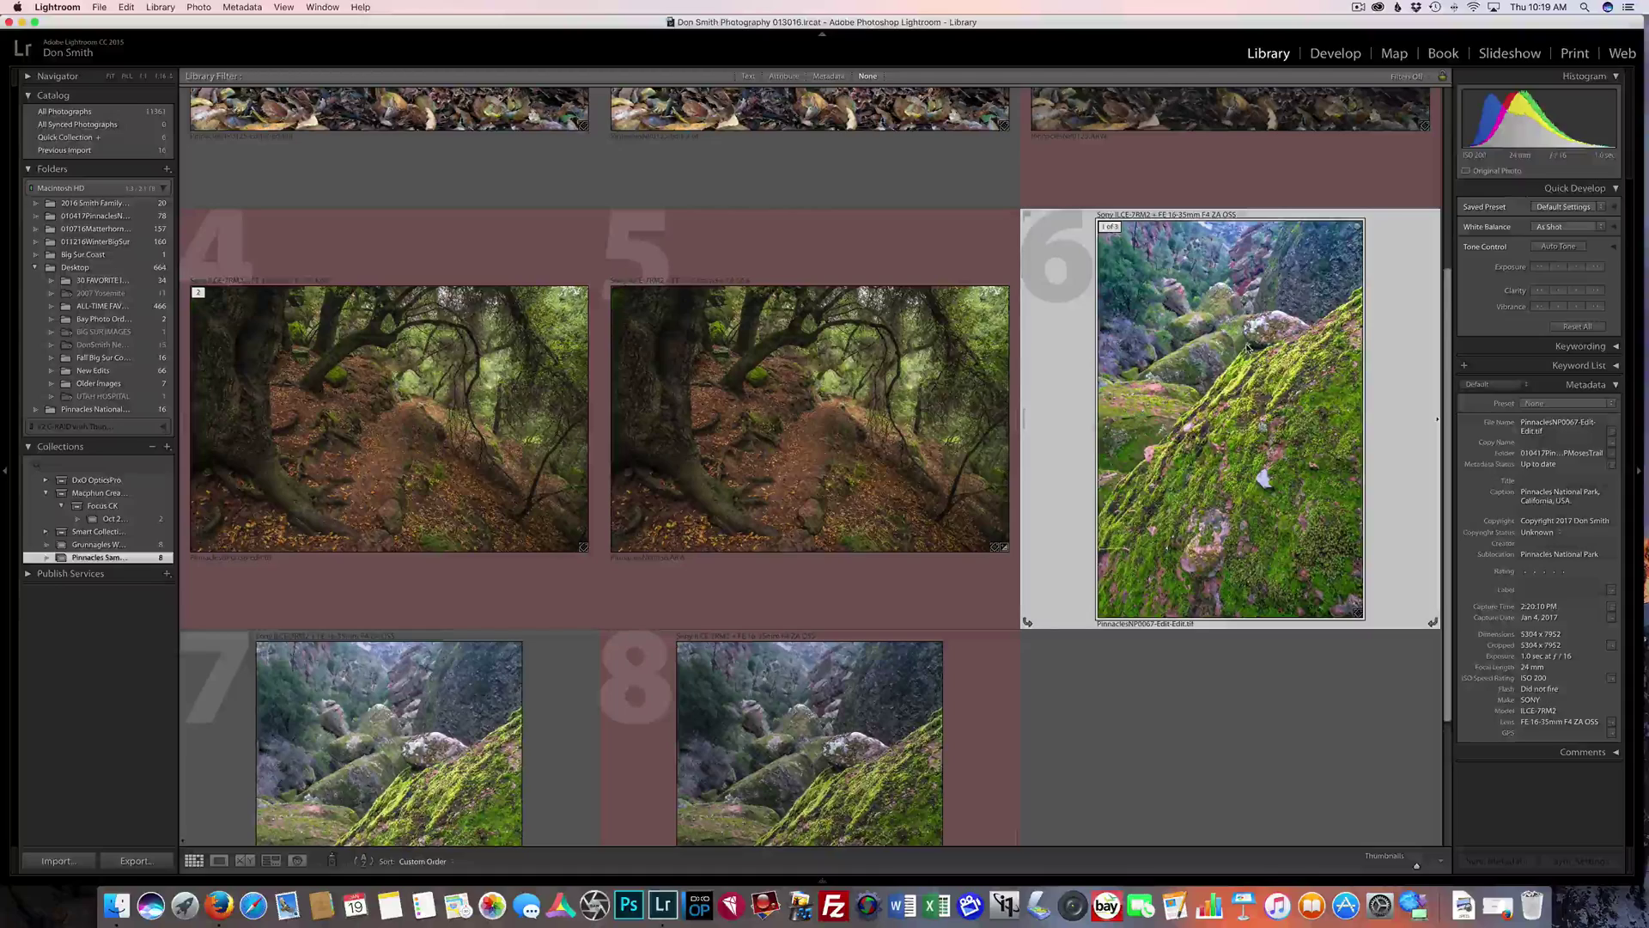
- Develop the Luminar-edited hillside copy with Whites +2, Highlights -12, Blacks +1 and Clarity +14
left_click(1335, 55)
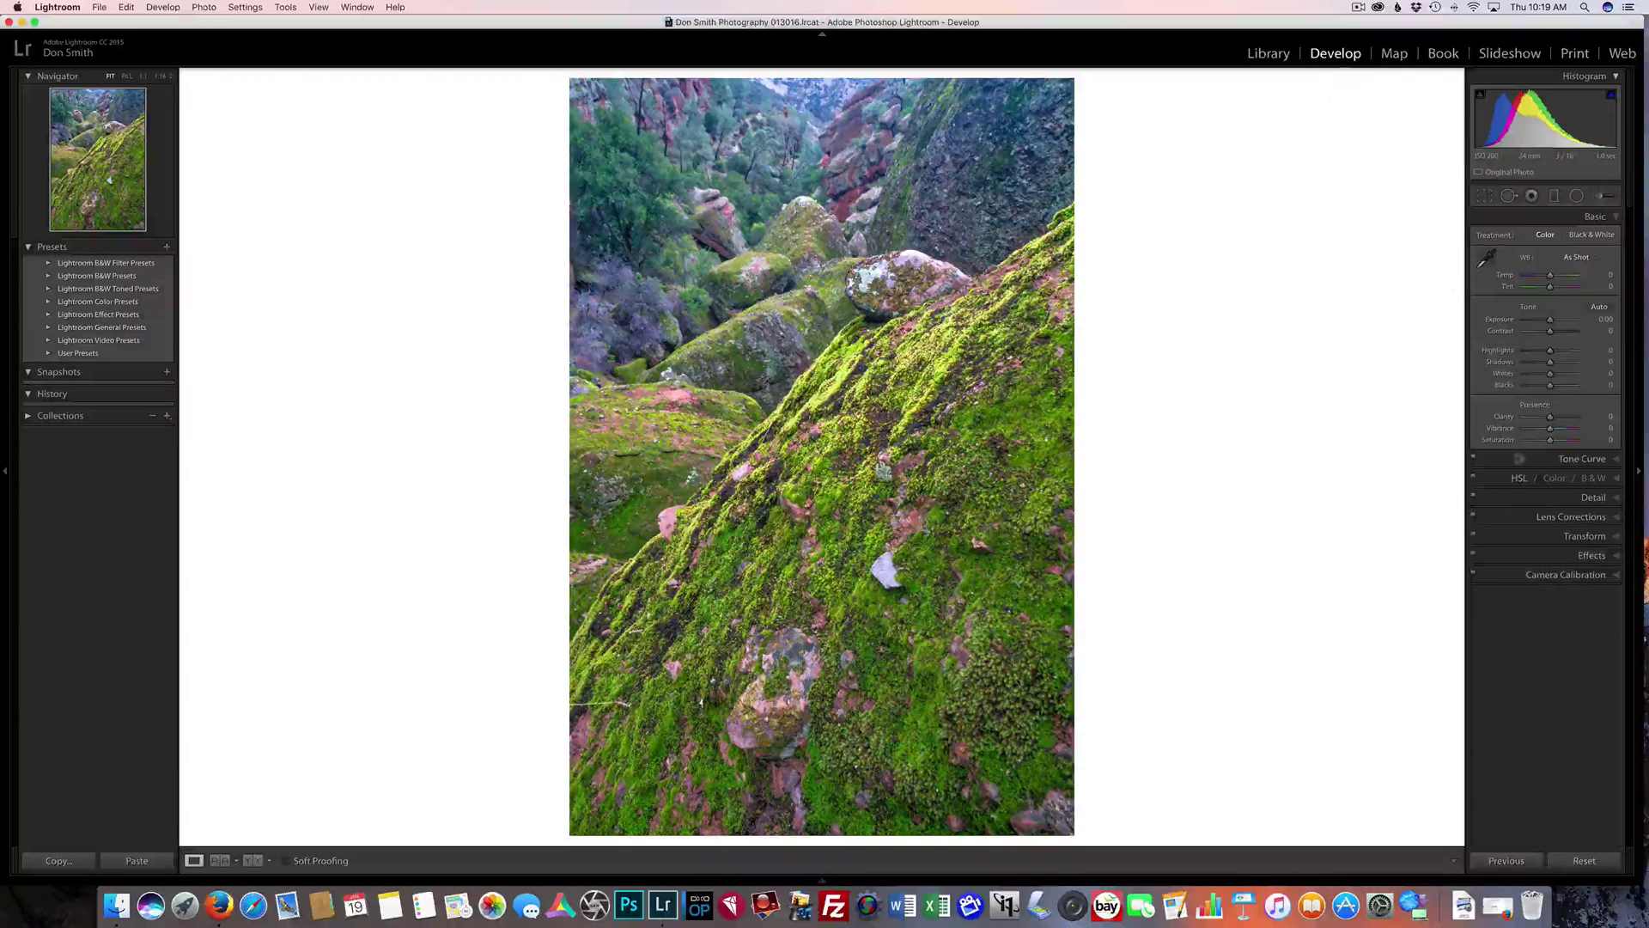
left_click(1551, 375, "alt")
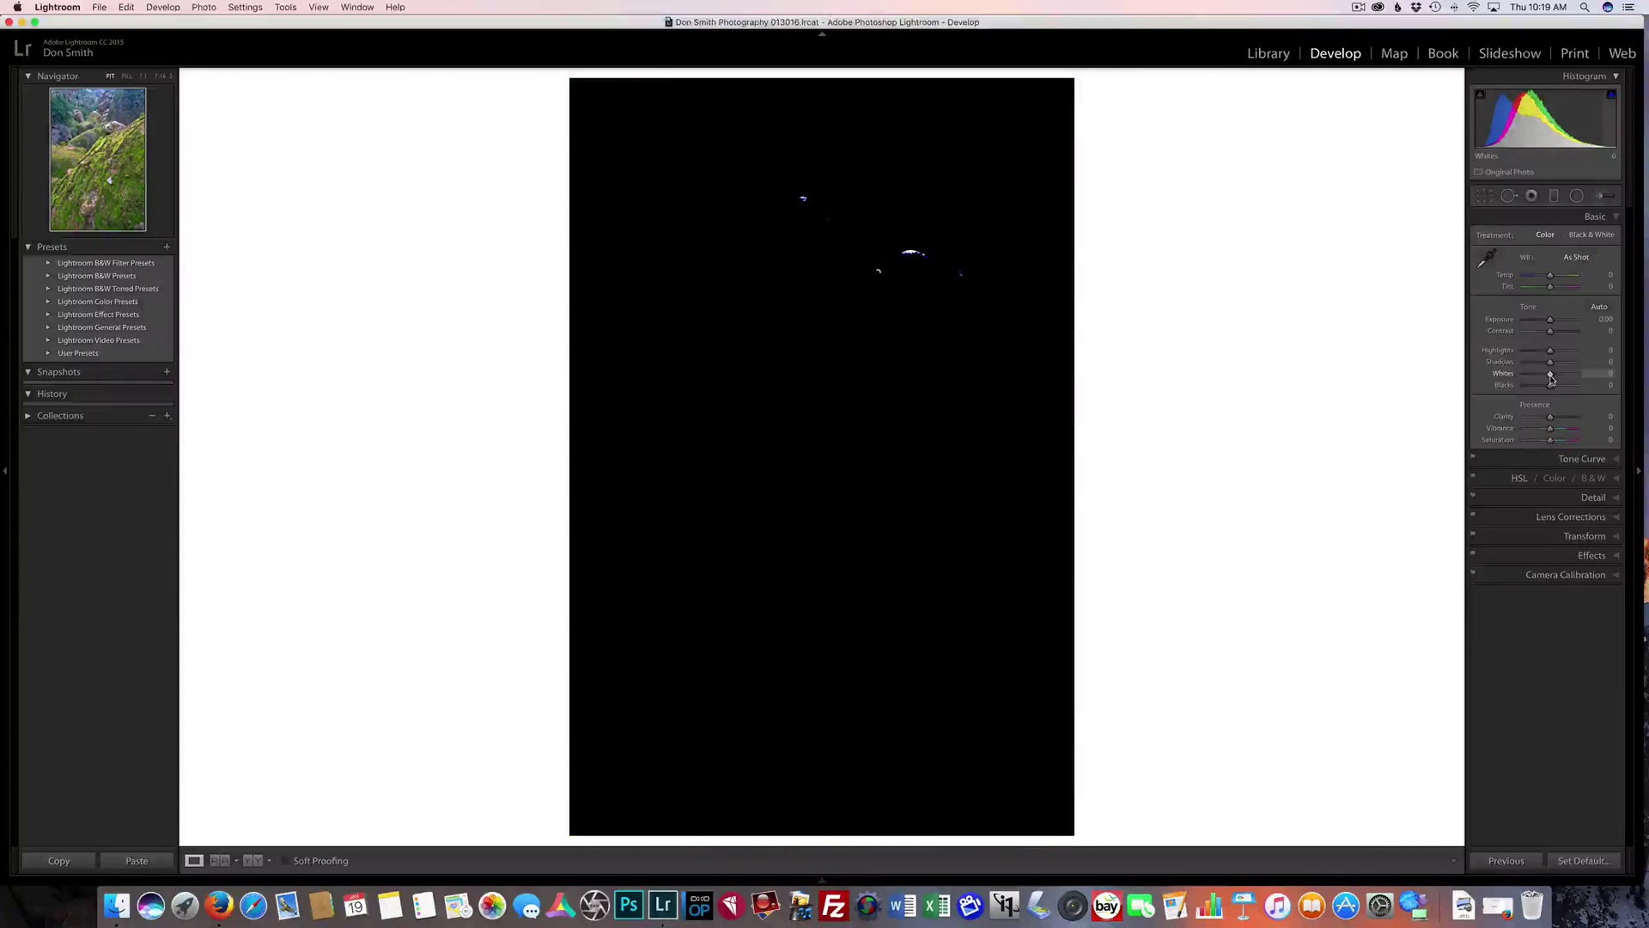
mouse_move(1551, 378)
left_mouse_down()
mouse_move(1547, 351)
mouse_move(1552, 391)
left_mouse_up()
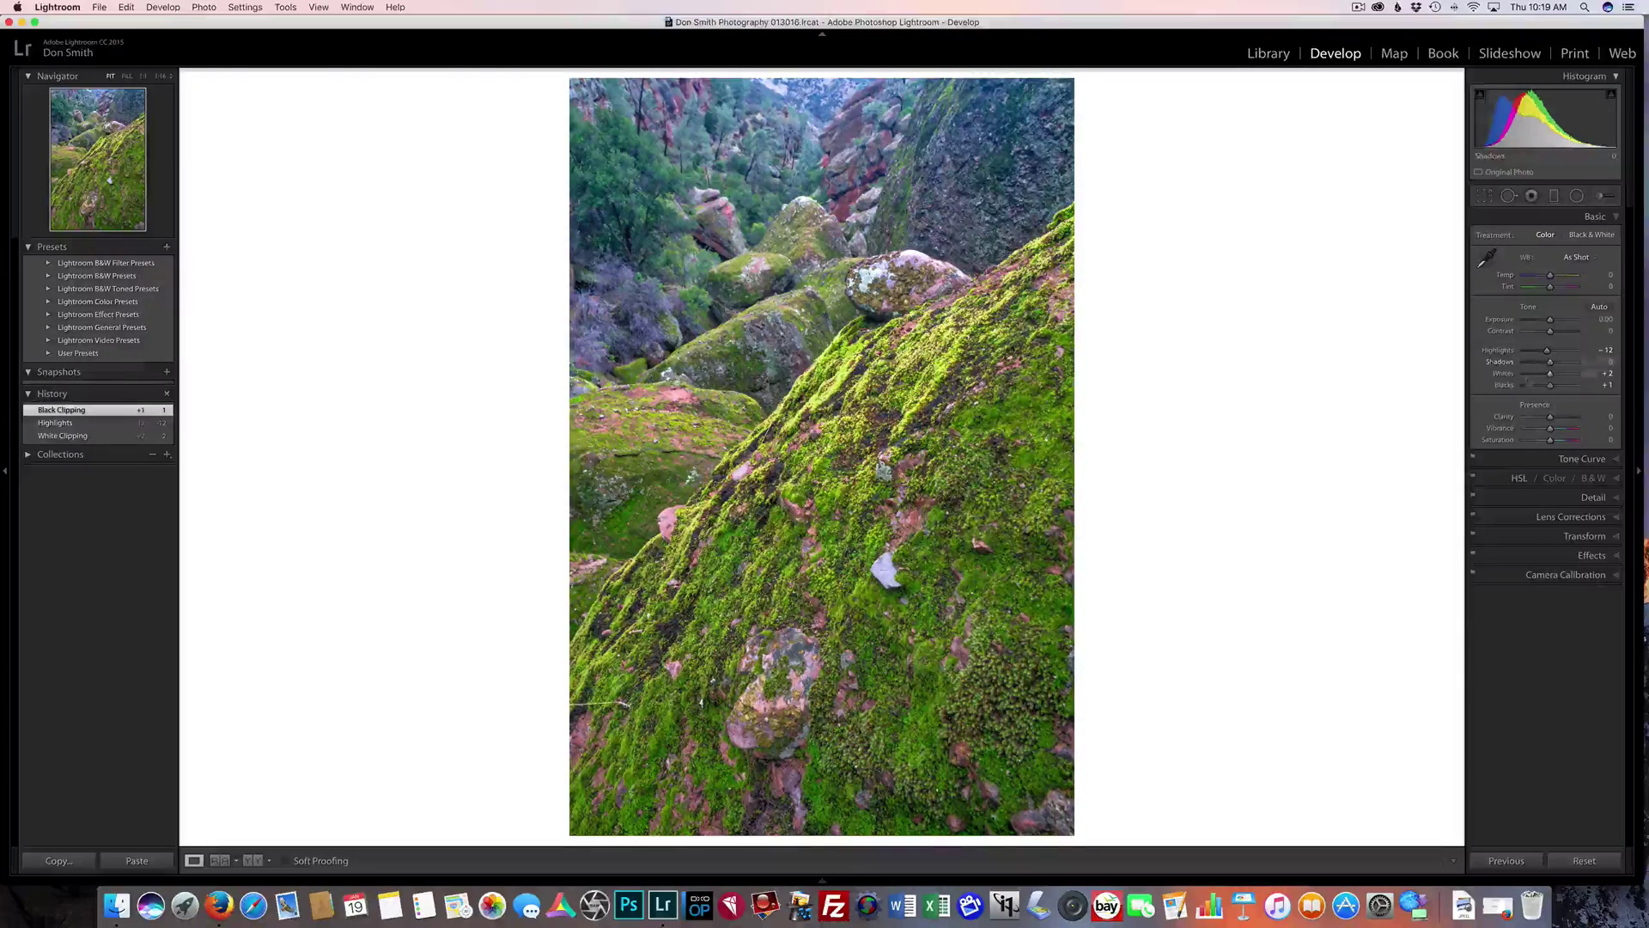
left_click_drag(1516, 419, 1552, 424)
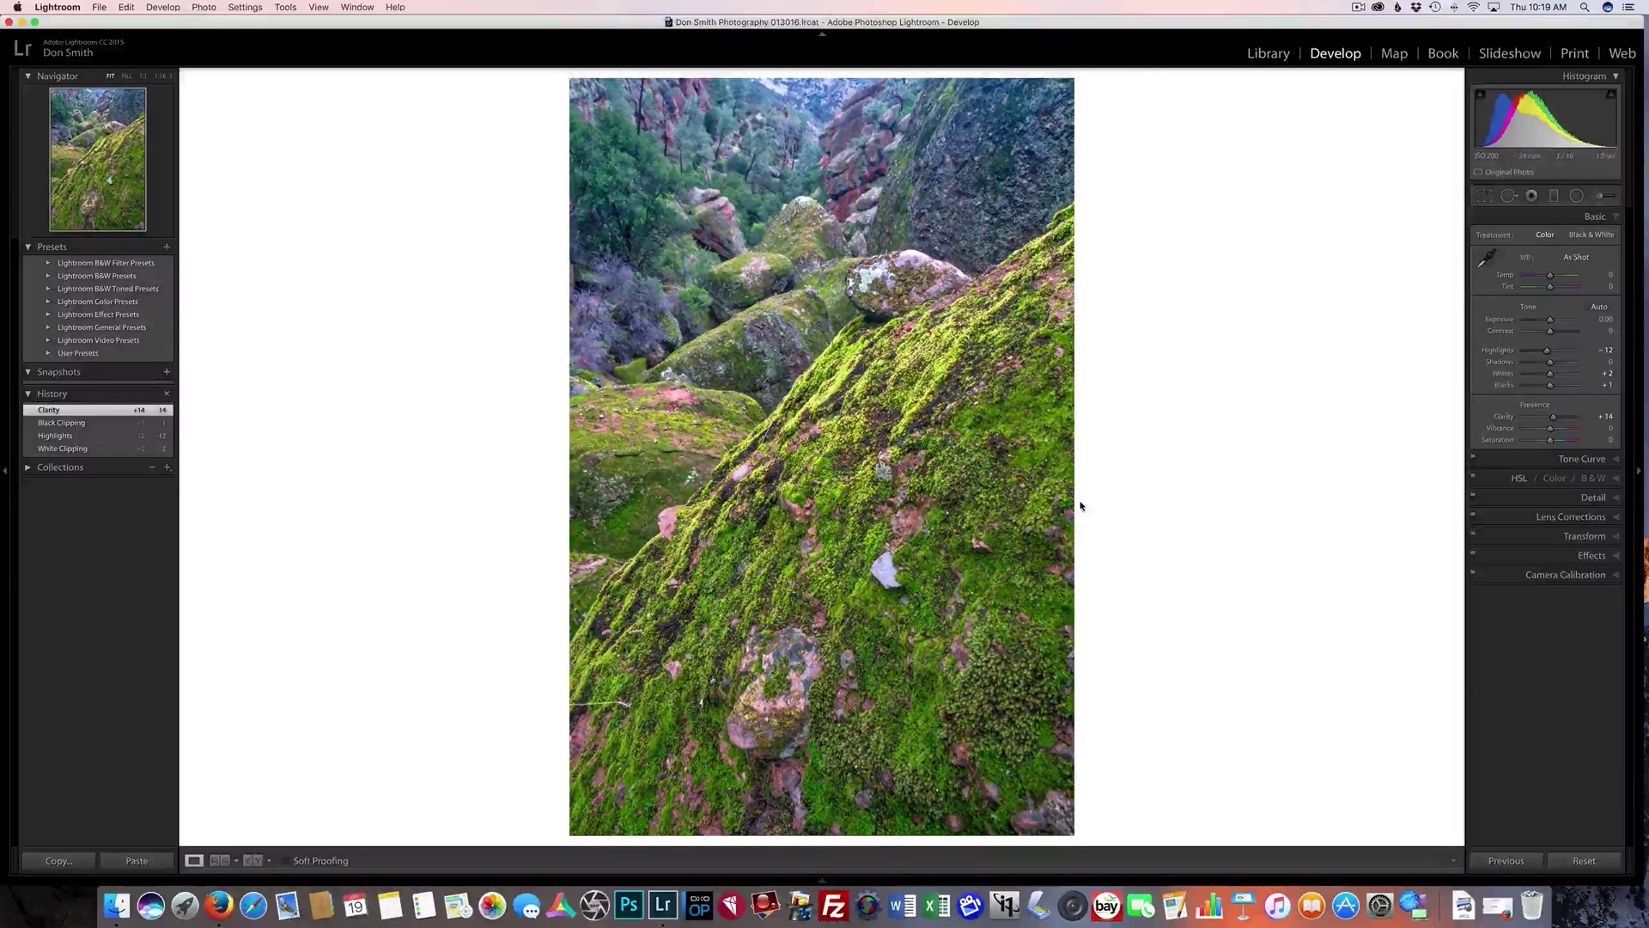